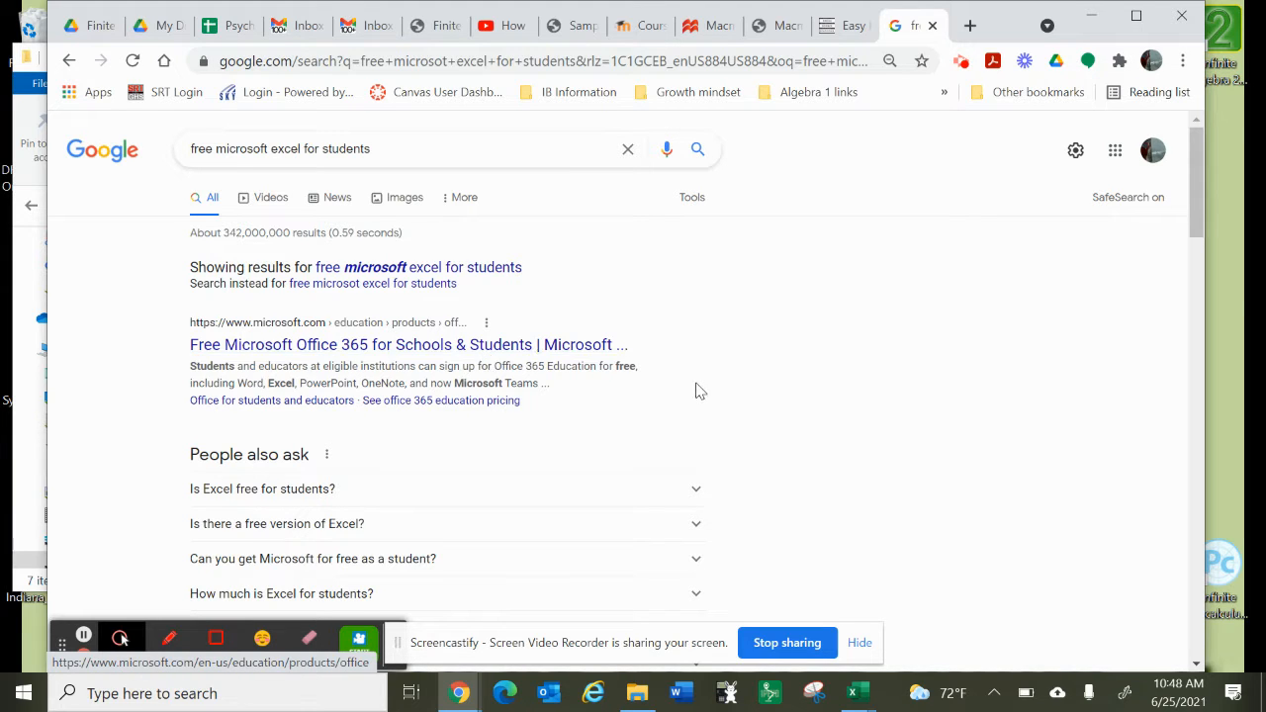
Step: Switch from the browser to Excel with the Excel Functions Lab Practice workbook in front
scroll(698, 390, down, 1)
scroll(698, 390, up, 1)
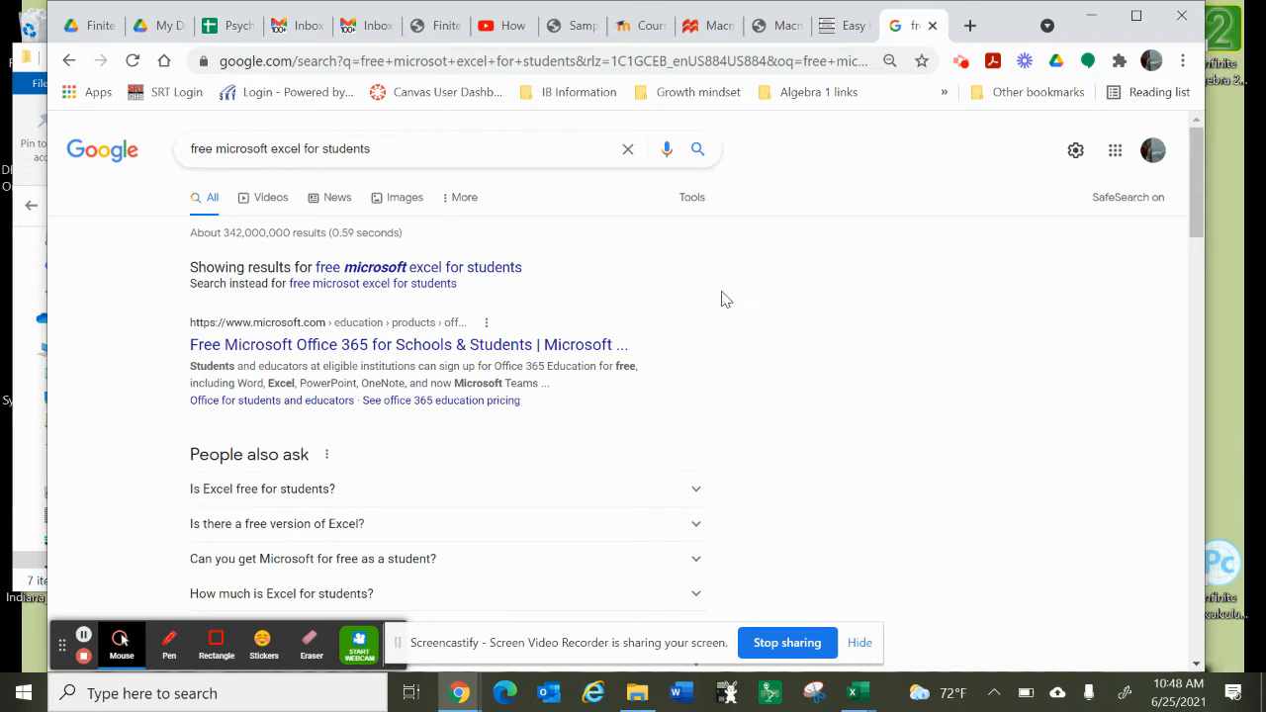
click(849, 709)
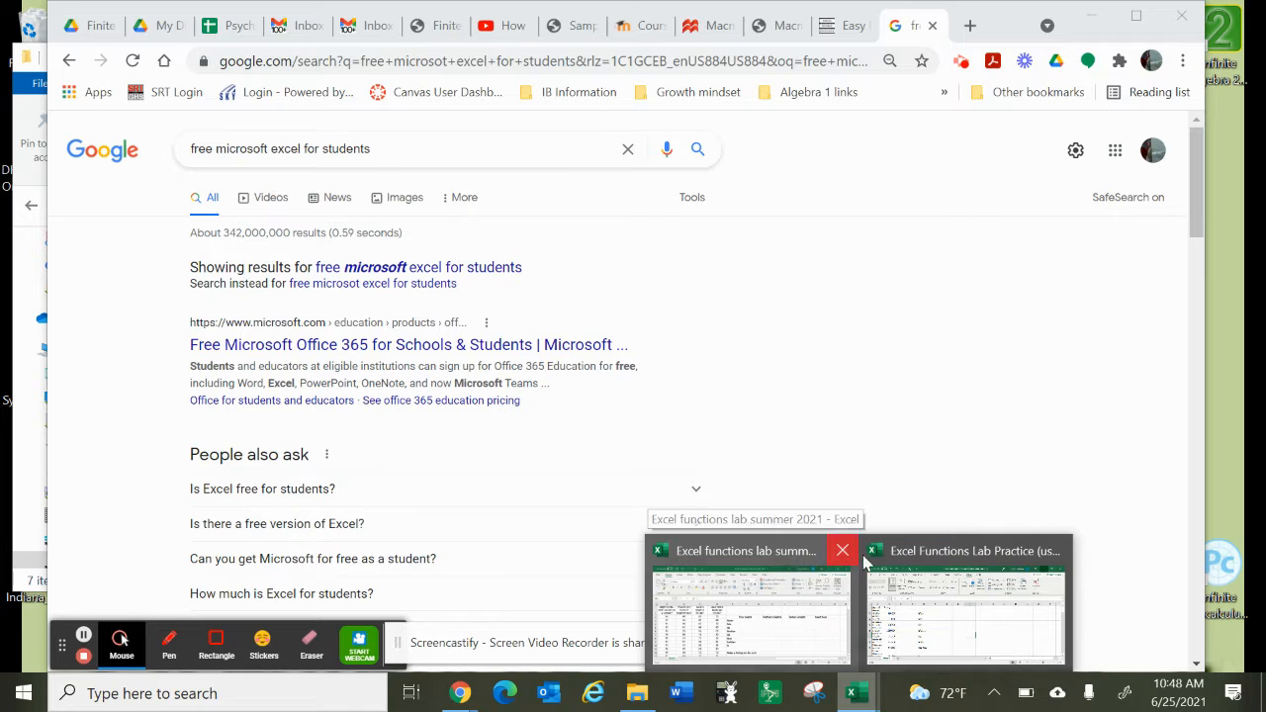
click(924, 558)
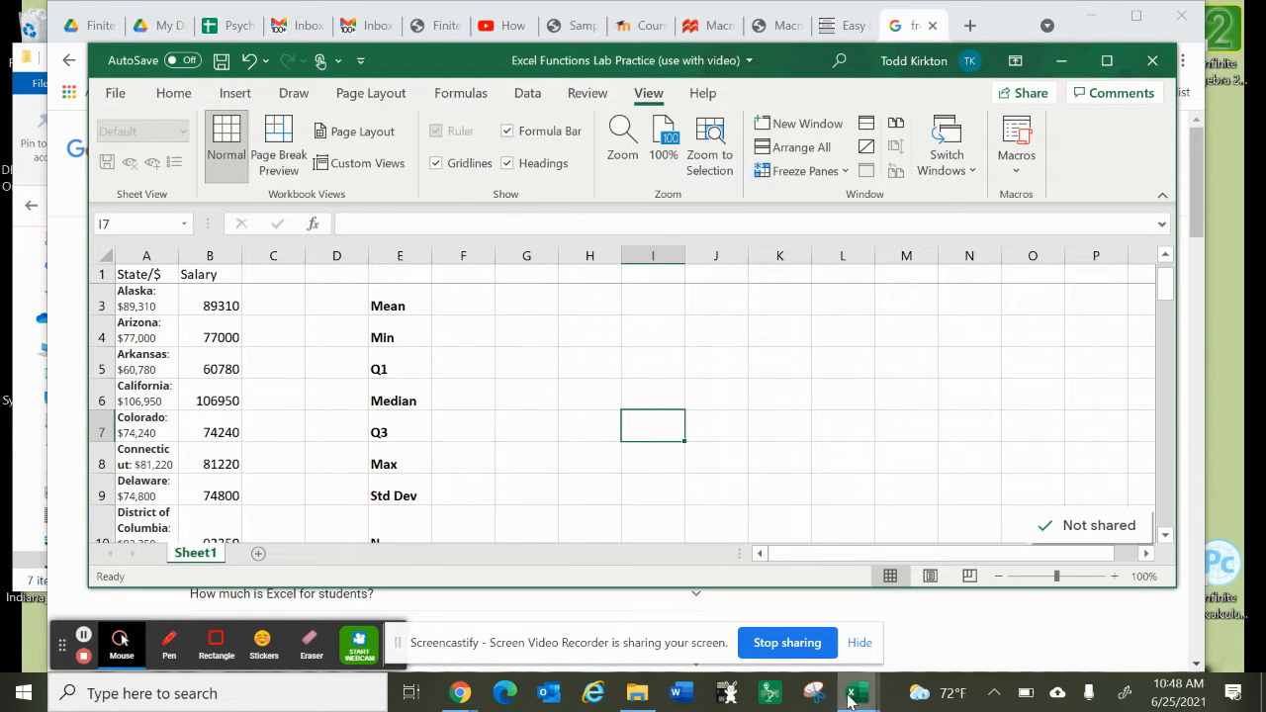
Step: Bring up the Excel functions lab summer 2021 workbook and review its height and heart rate data and the statistics to compute
mouse_move(850, 702)
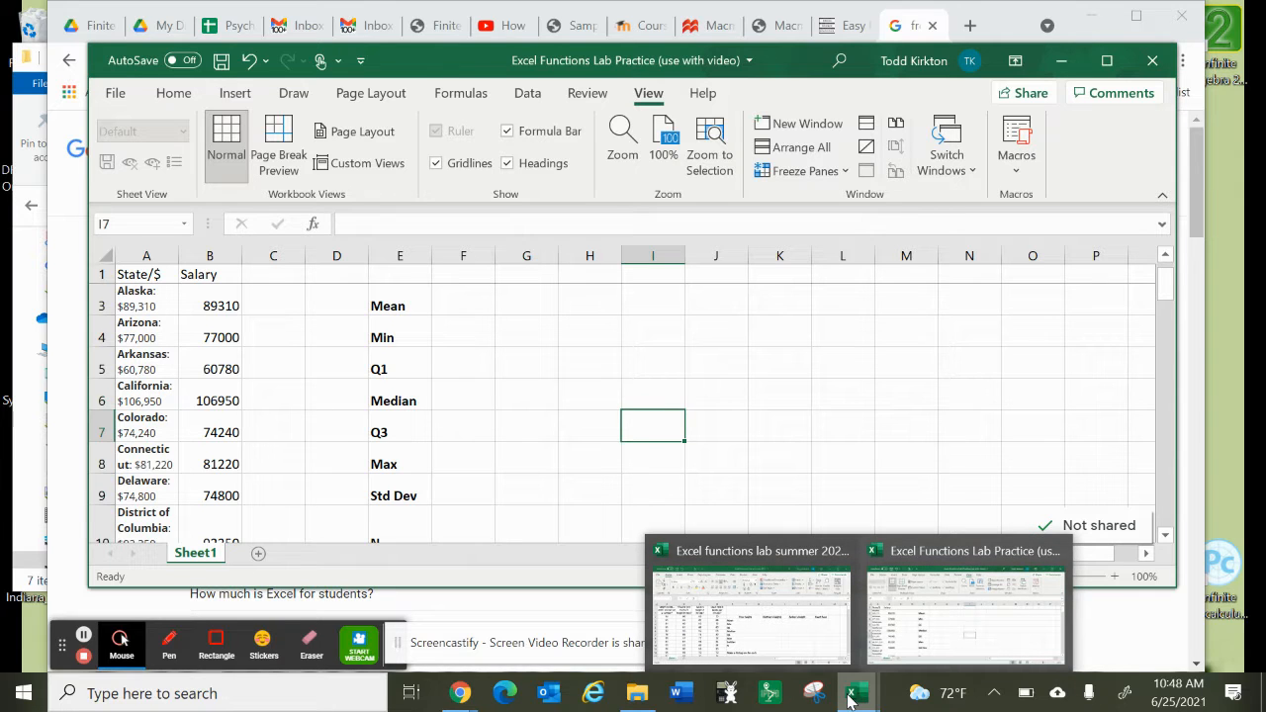
click(769, 548)
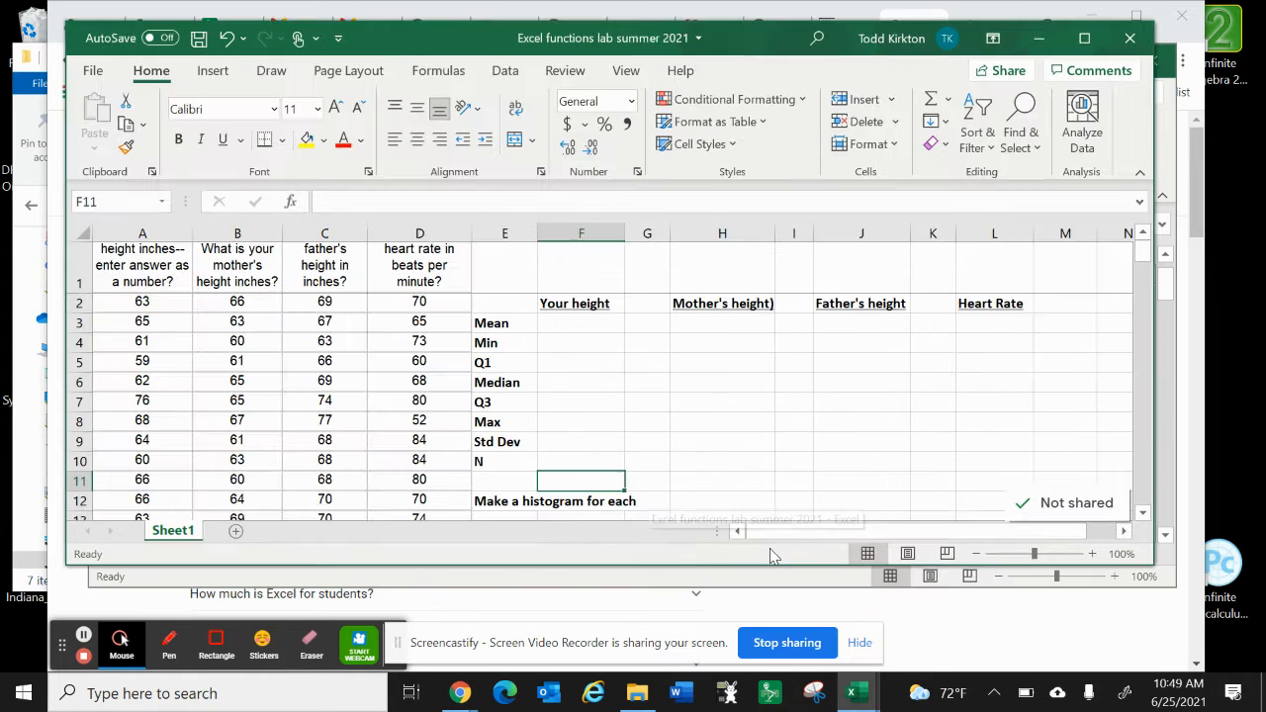
scroll(716, 418, down, 1)
scroll(716, 419, up, 1)
scroll(716, 418, down, 2)
scroll(716, 418, up, 2)
scroll(392, 411, down, 3)
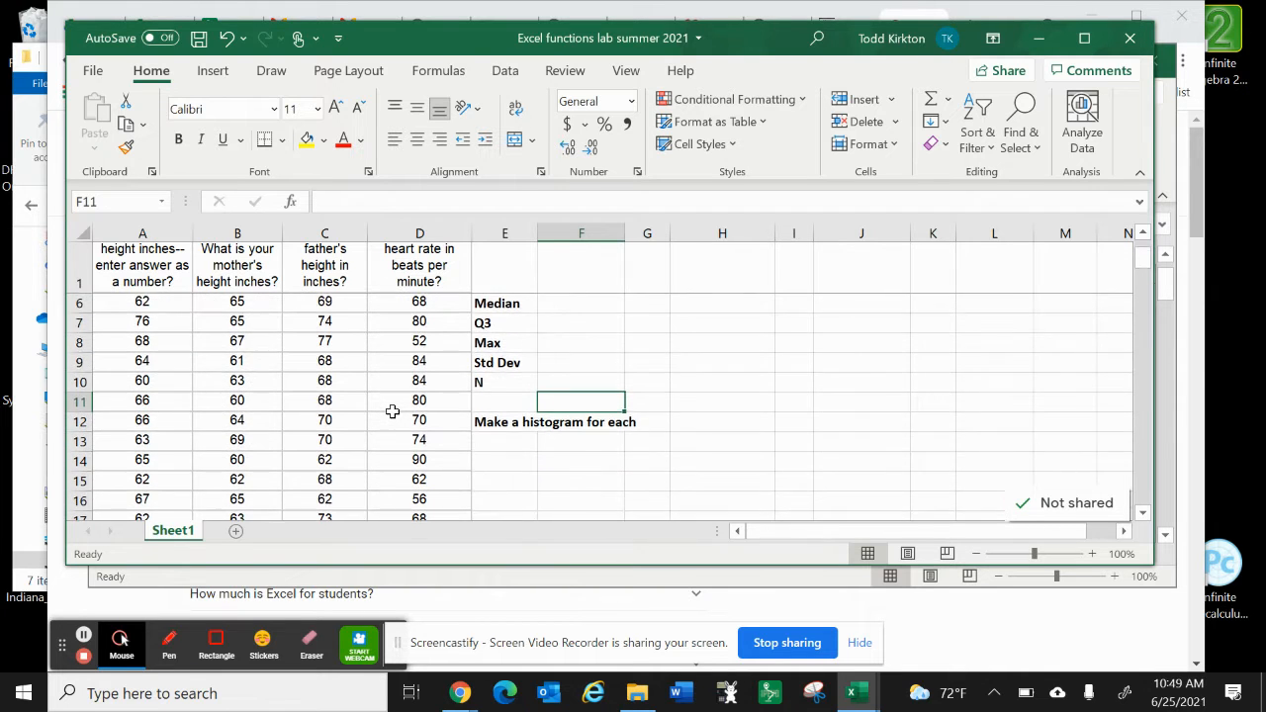
scroll(393, 412, down, 6)
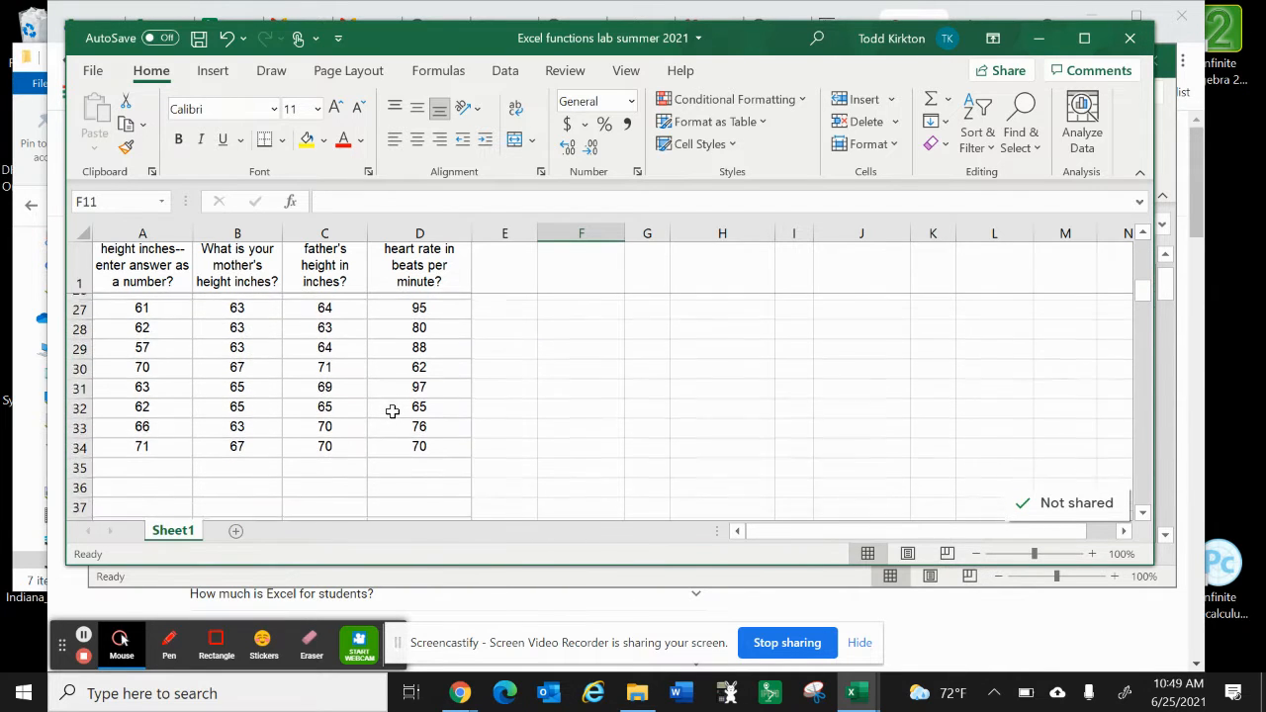
scroll(393, 411, up, 6)
scroll(392, 411, up, 3)
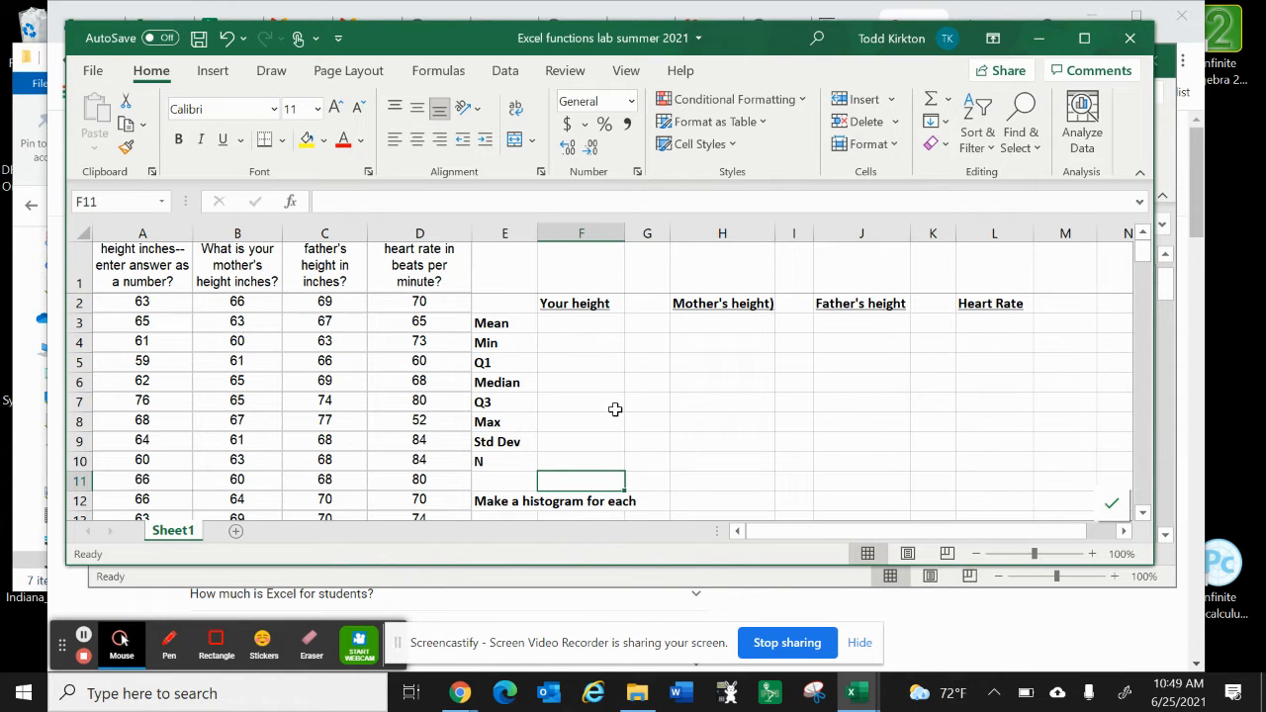
Step: Return to the Excel Functions Lab Practice workbook and examine the salary list by state down to its last row
click(1029, 50)
scroll(631, 367, up, 1)
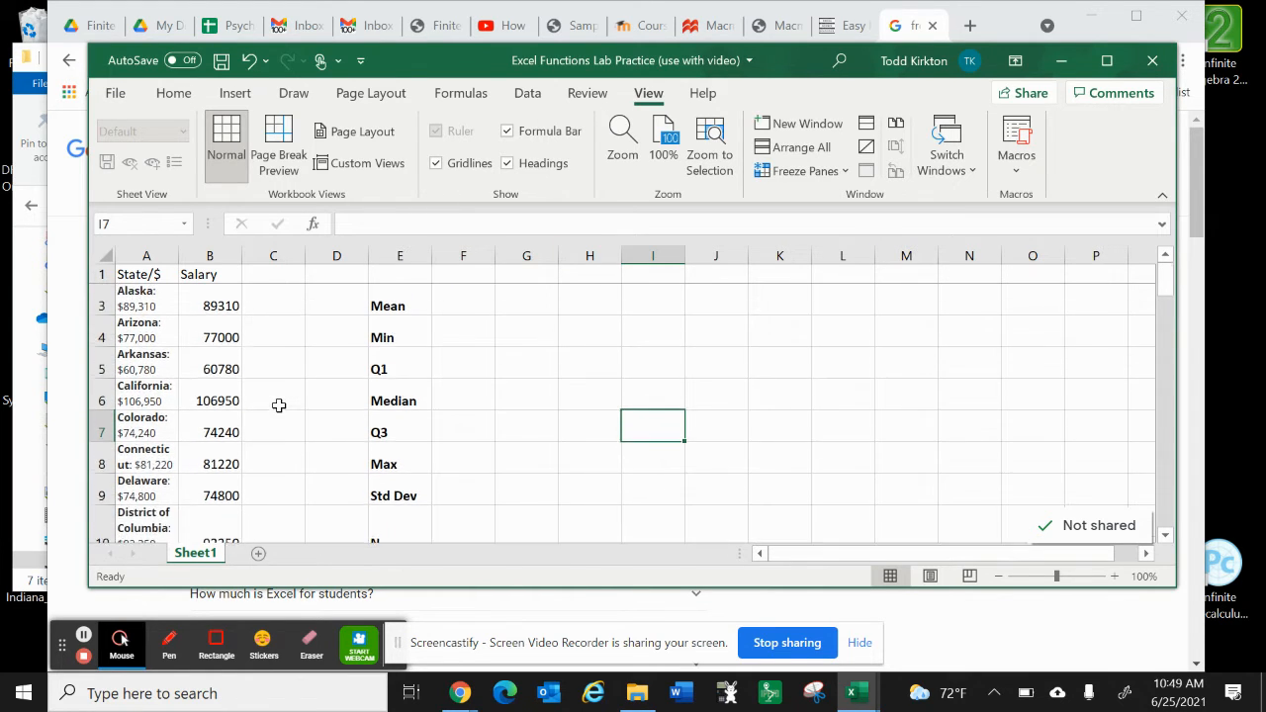
scroll(279, 406, down, 1)
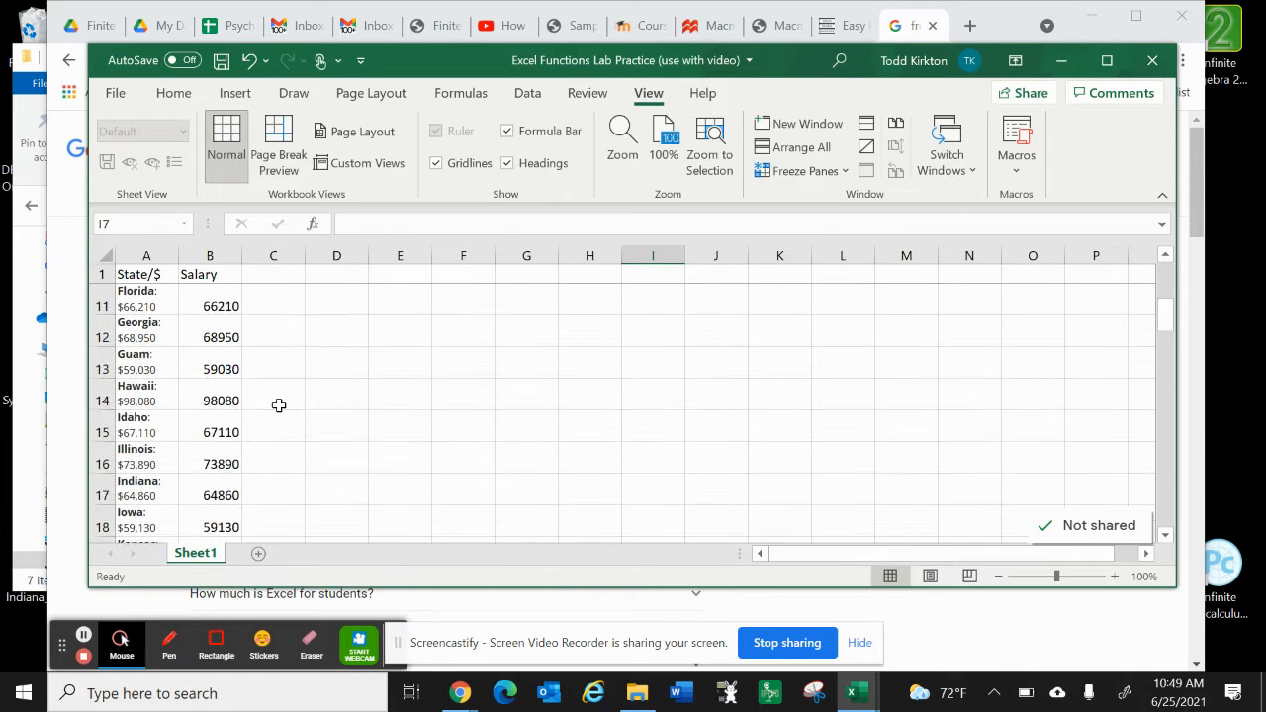
scroll(278, 405, down, 6)
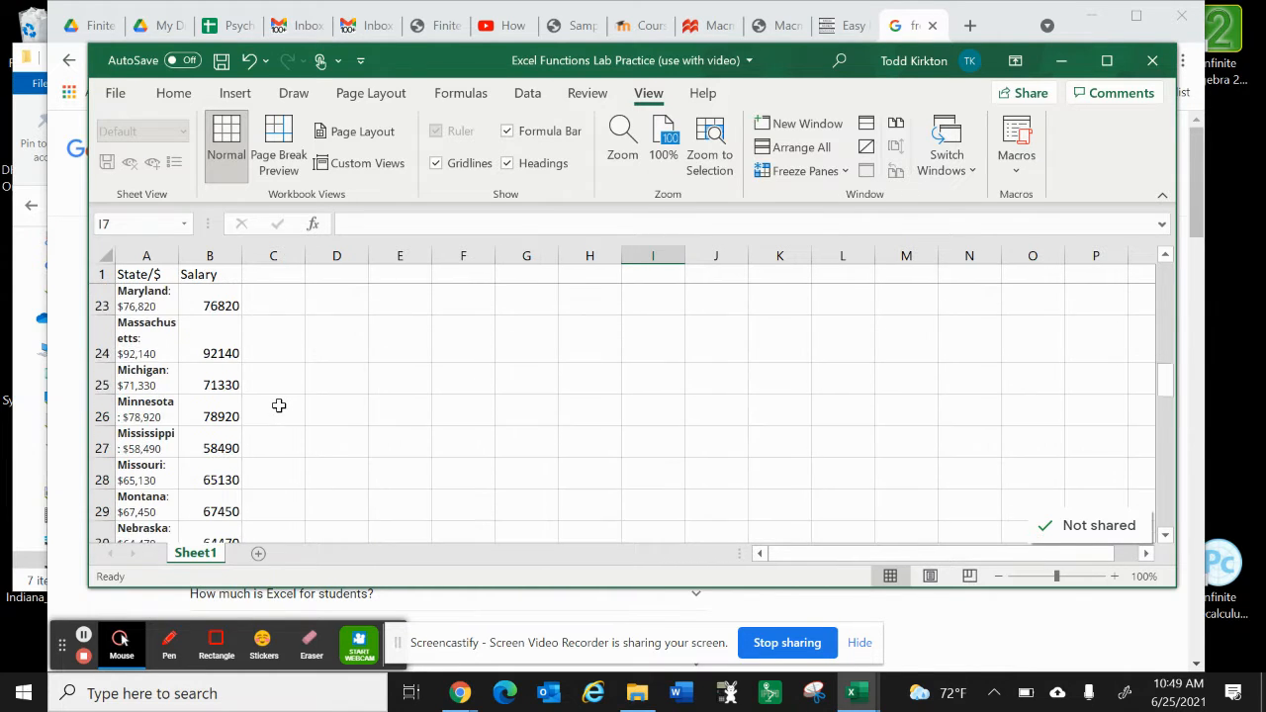
scroll(279, 405, down, 4)
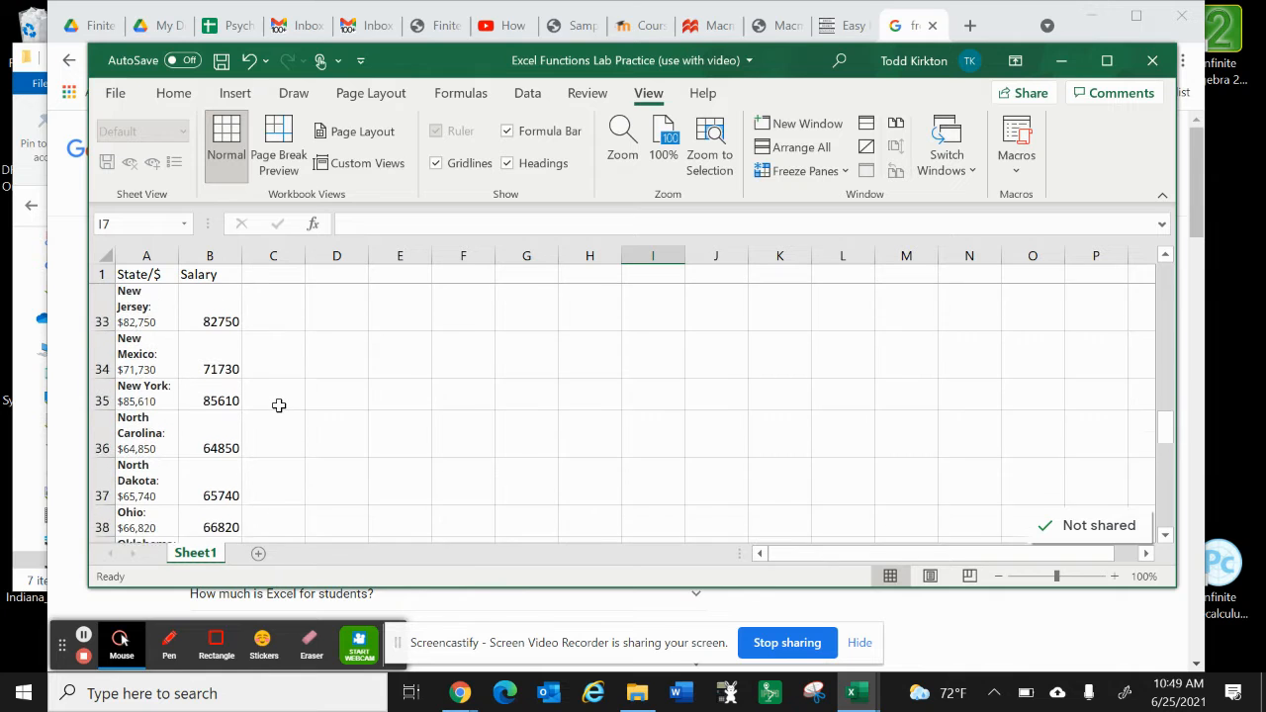
scroll(279, 406, down, 8)
scroll(277, 404, up, 2)
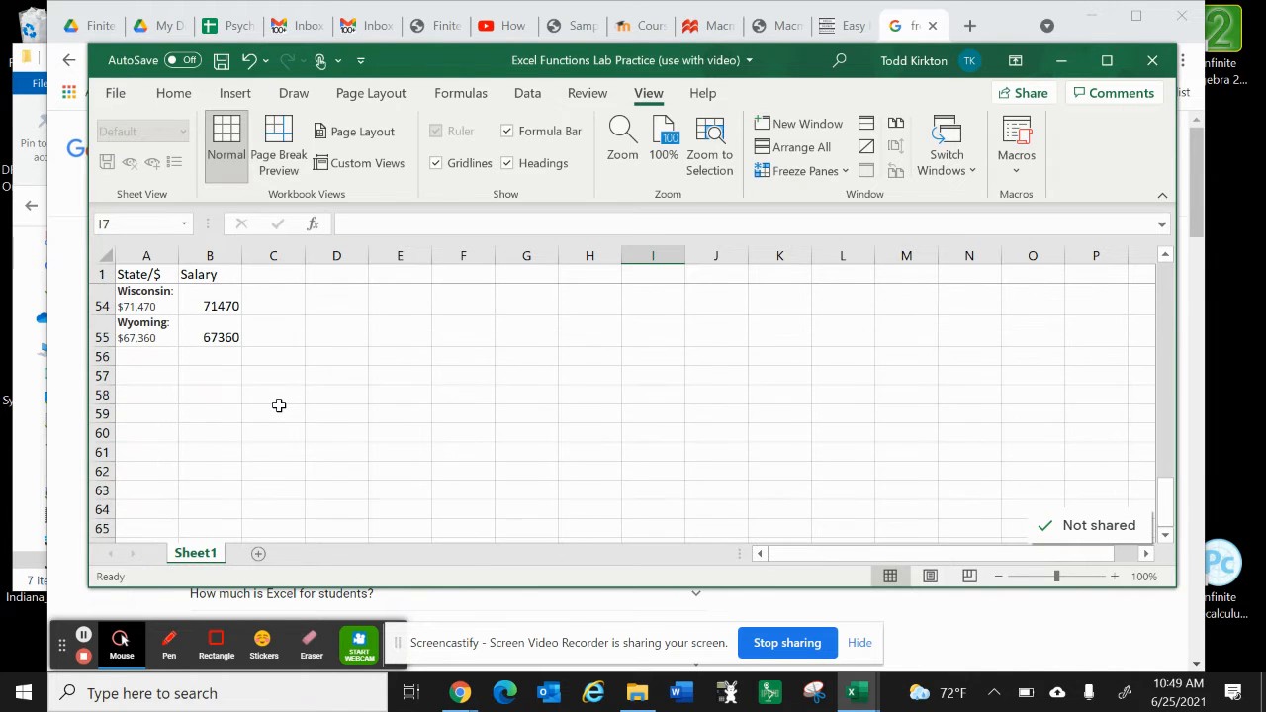
scroll(267, 438, up, 5)
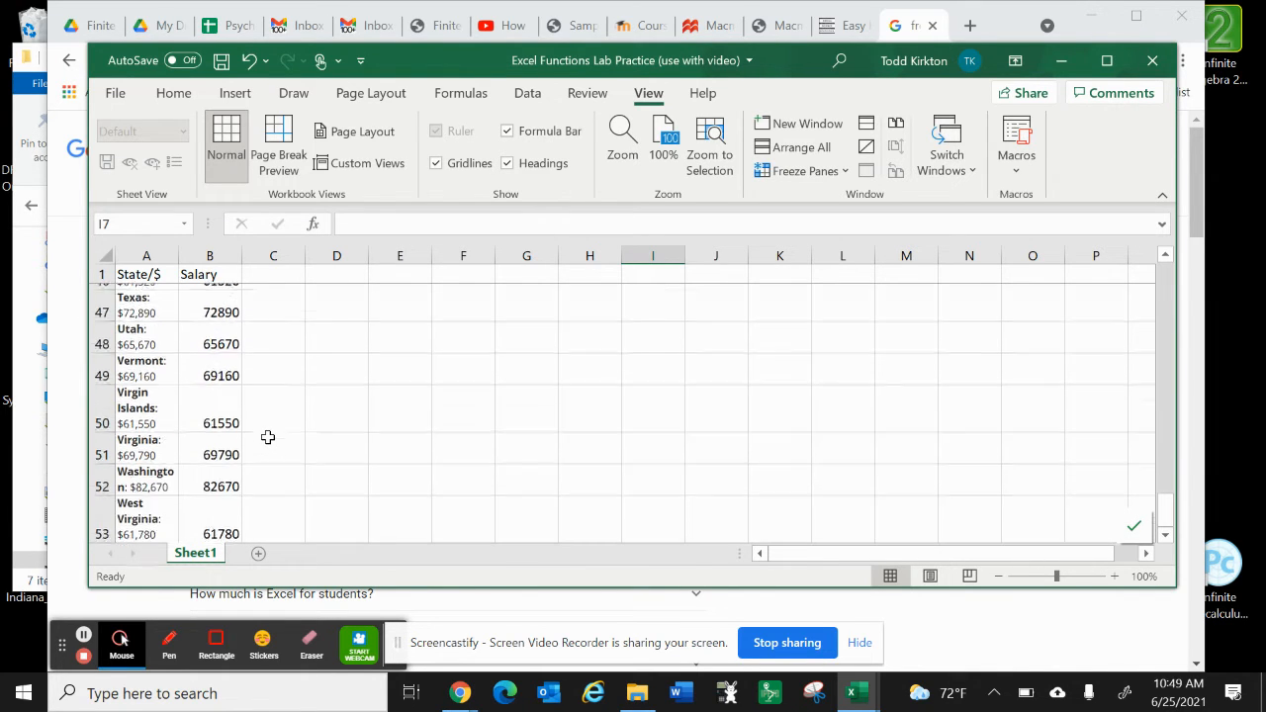
scroll(267, 437, up, 2)
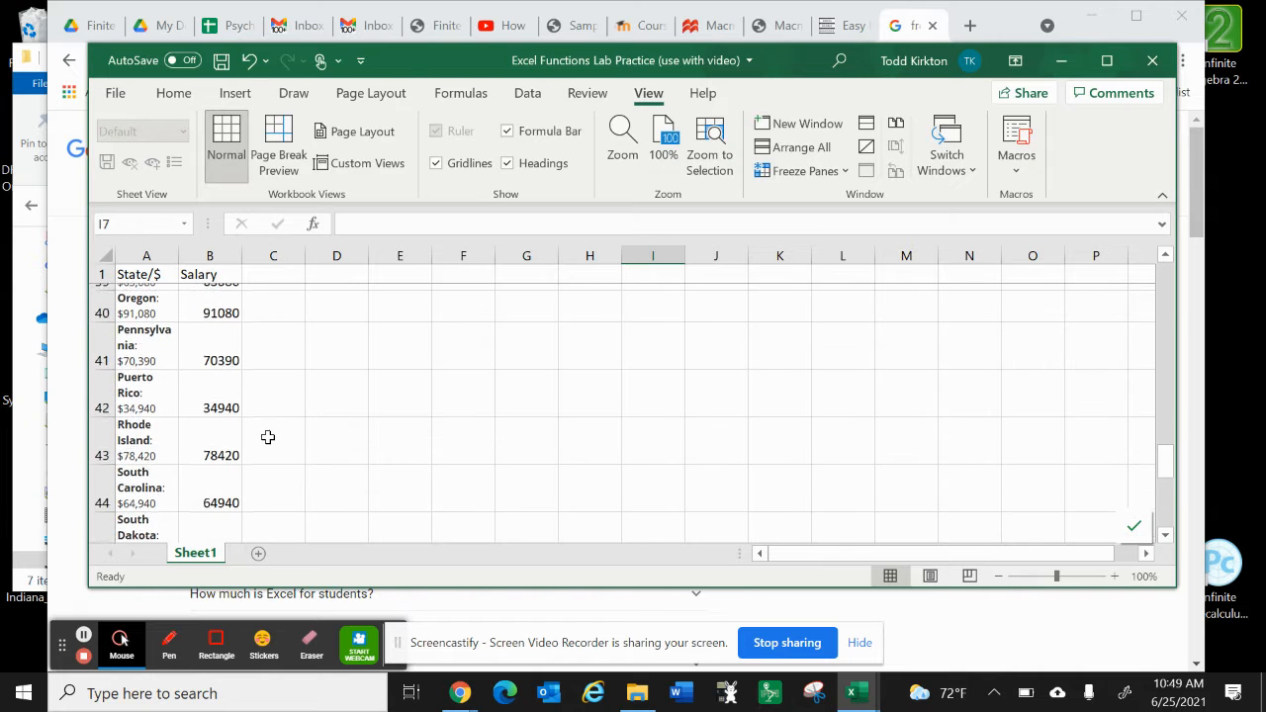
scroll(267, 437, up, 9)
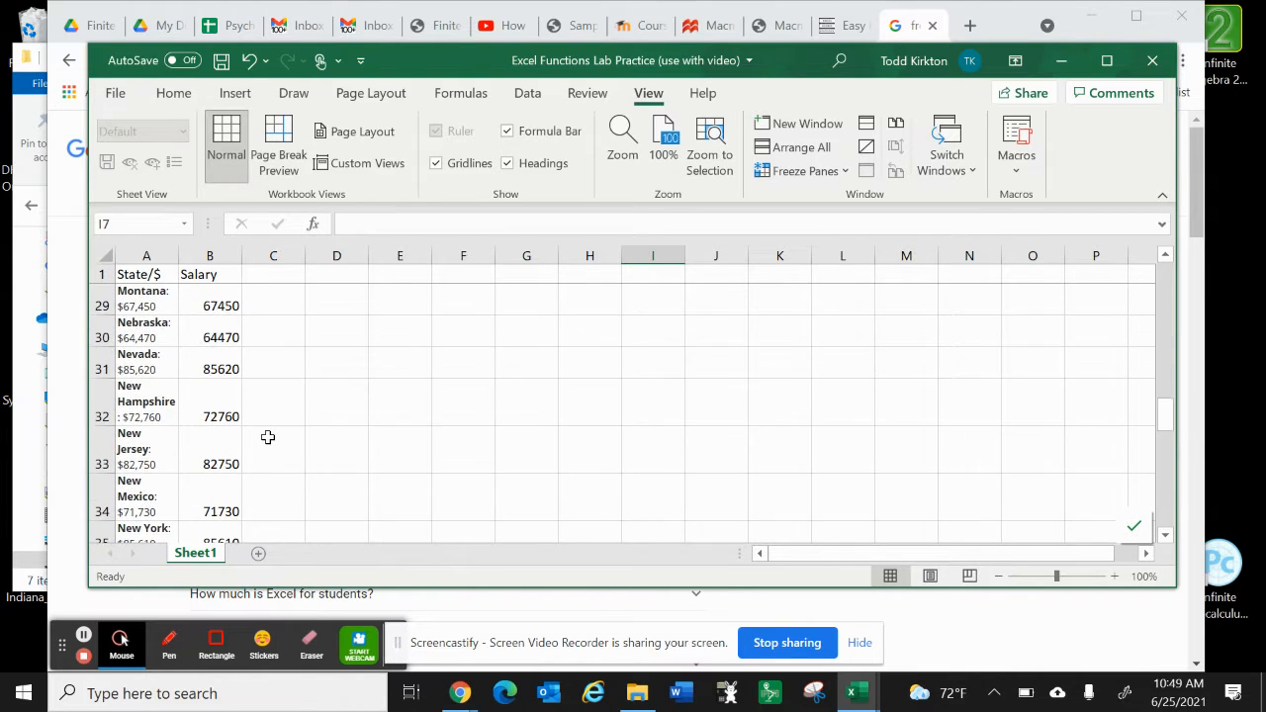
scroll(267, 437, up, 6)
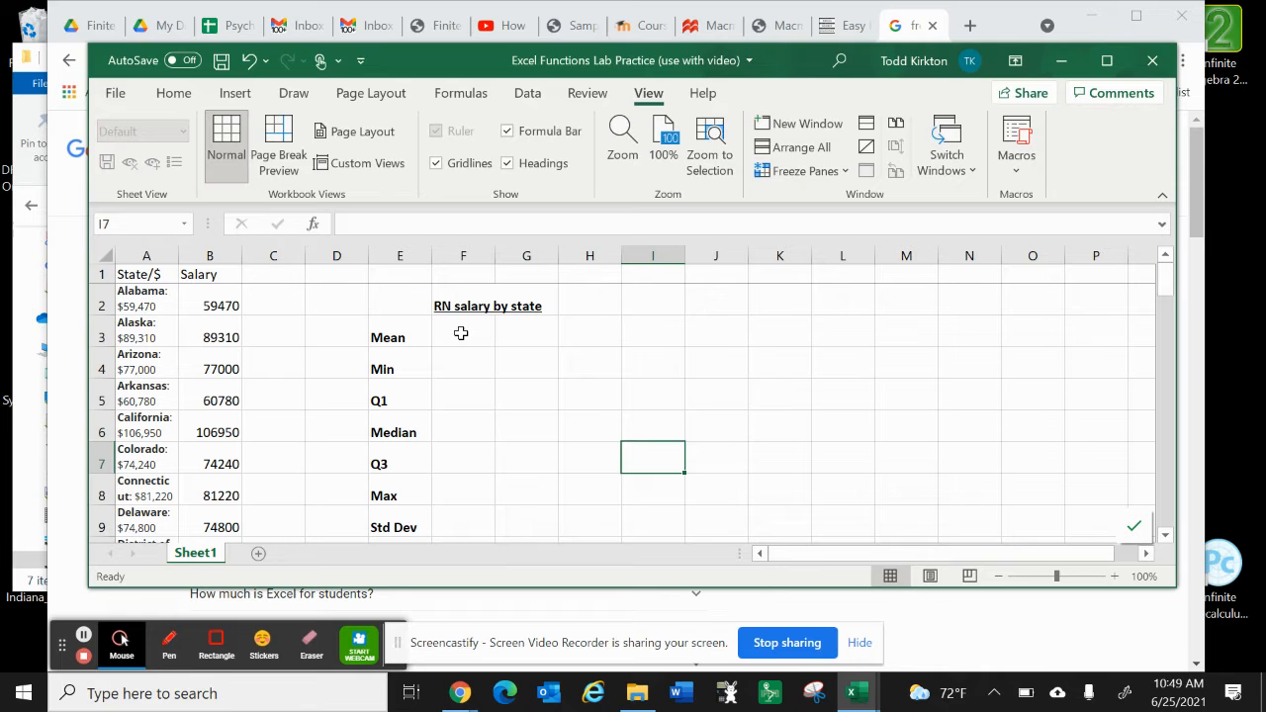
Step: Calculate the mean salary in F3 with =AVERAGE(B2:B55) and check the entered formula
click(461, 334)
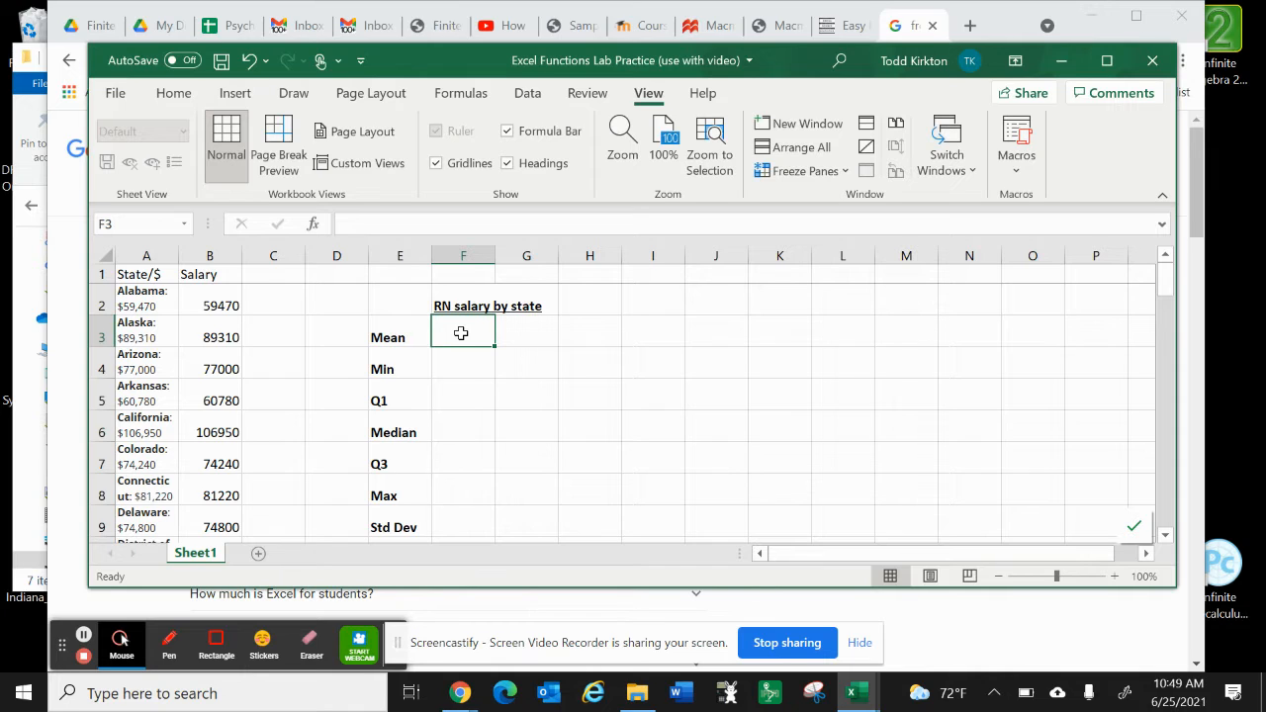
text(=)
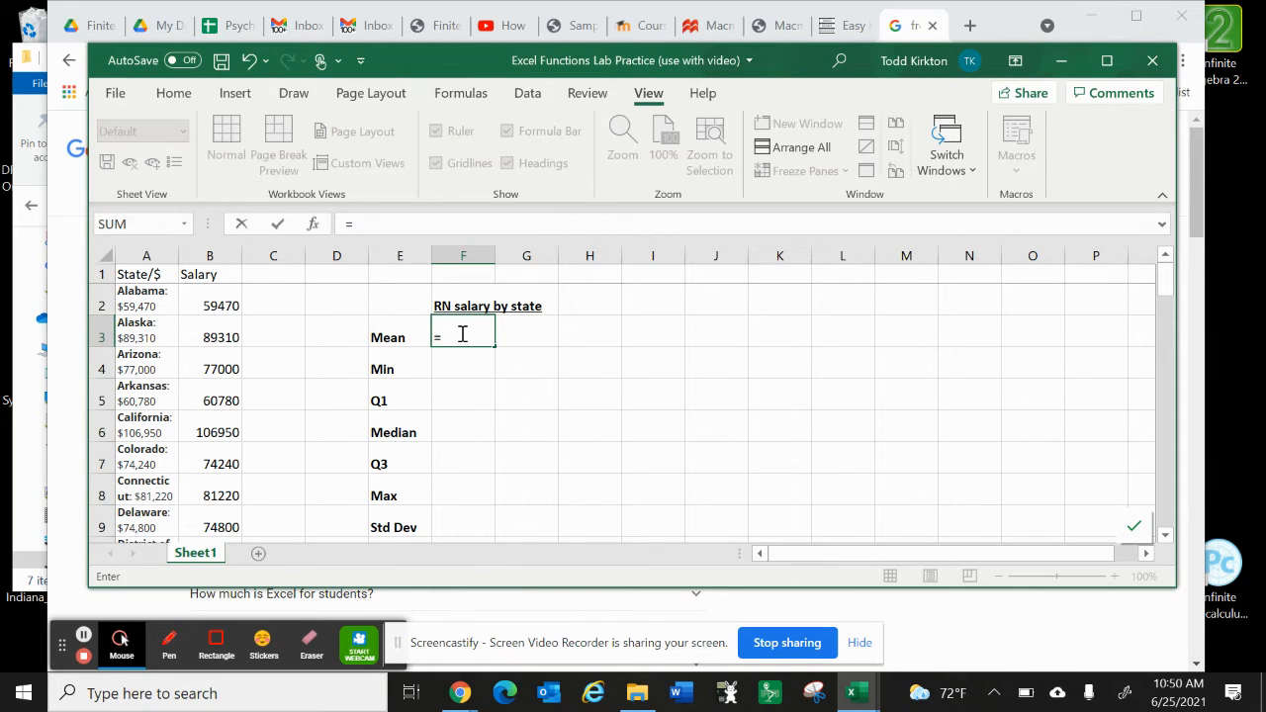
text(a)
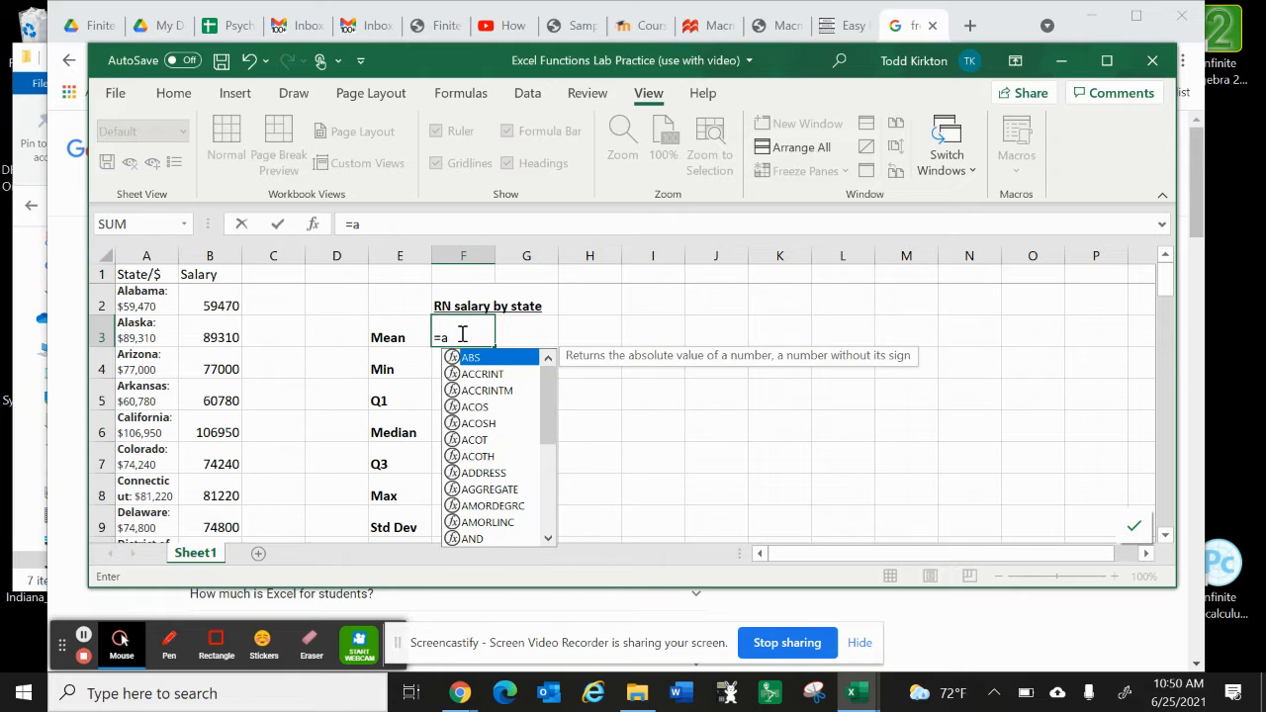
text(ver)
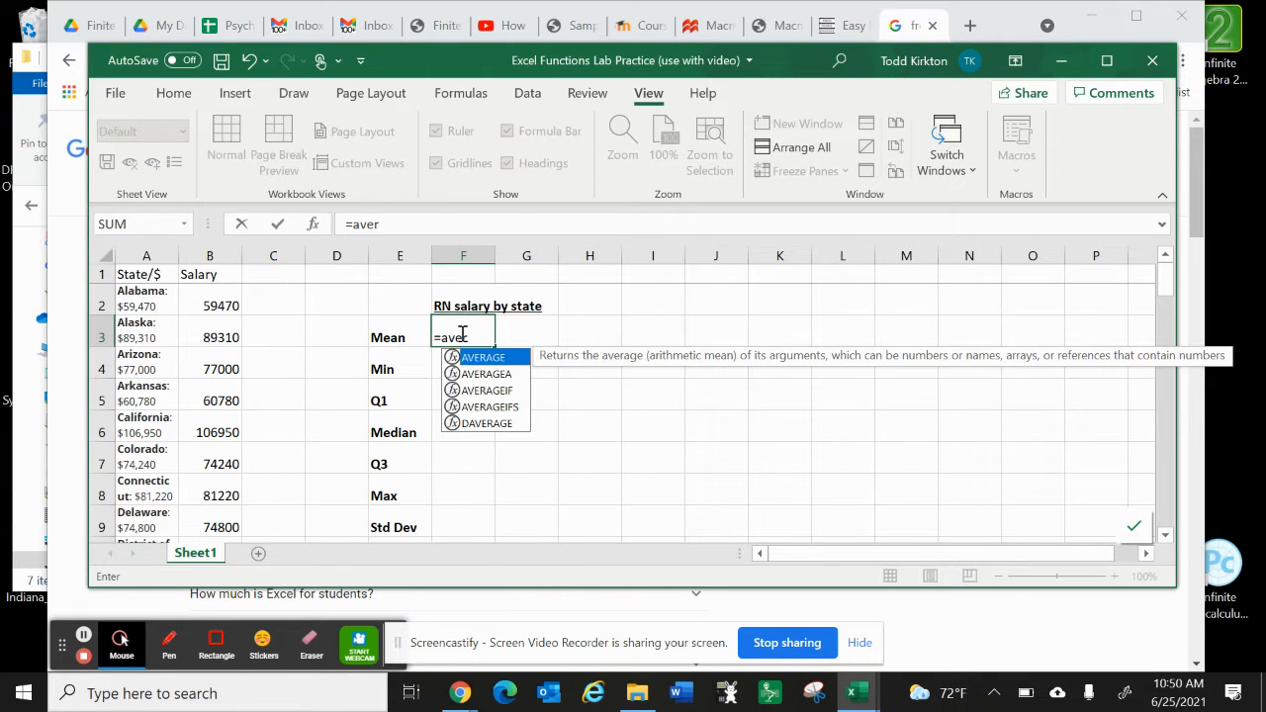
text(age)
text(()
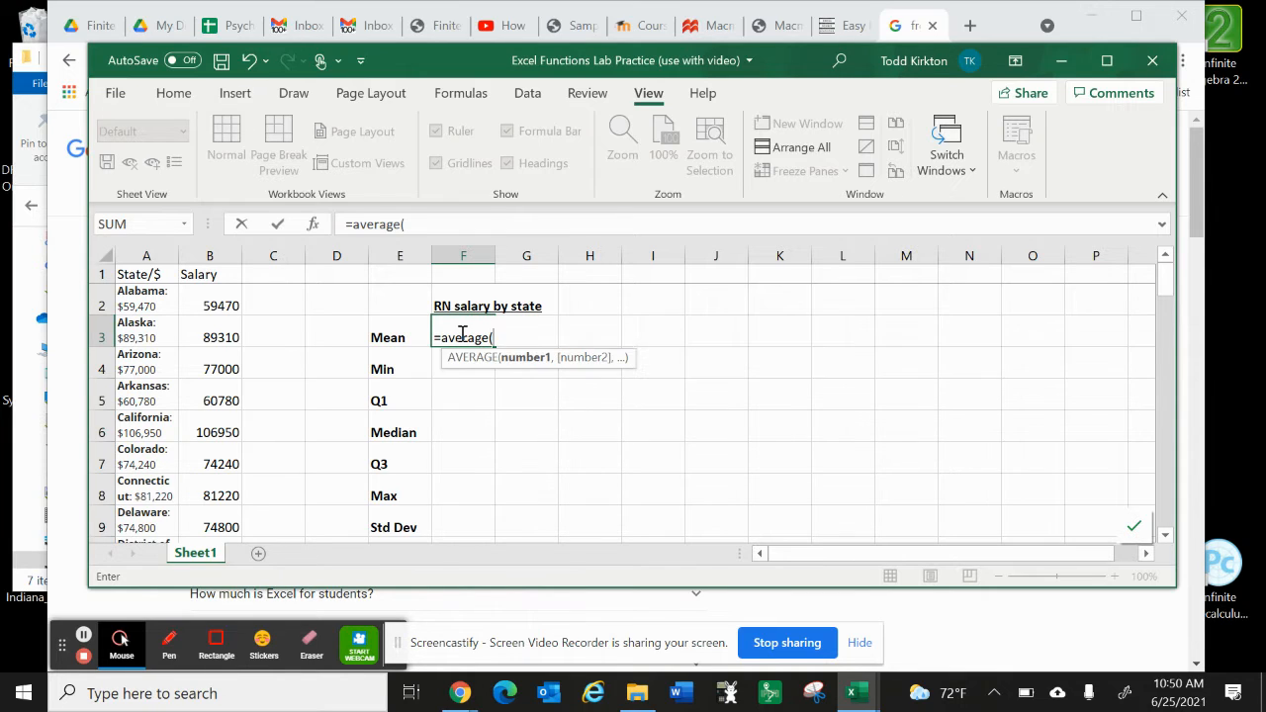
click(215, 304)
drag(215, 304, 210, 415)
scroll(381, 390, up, 7)
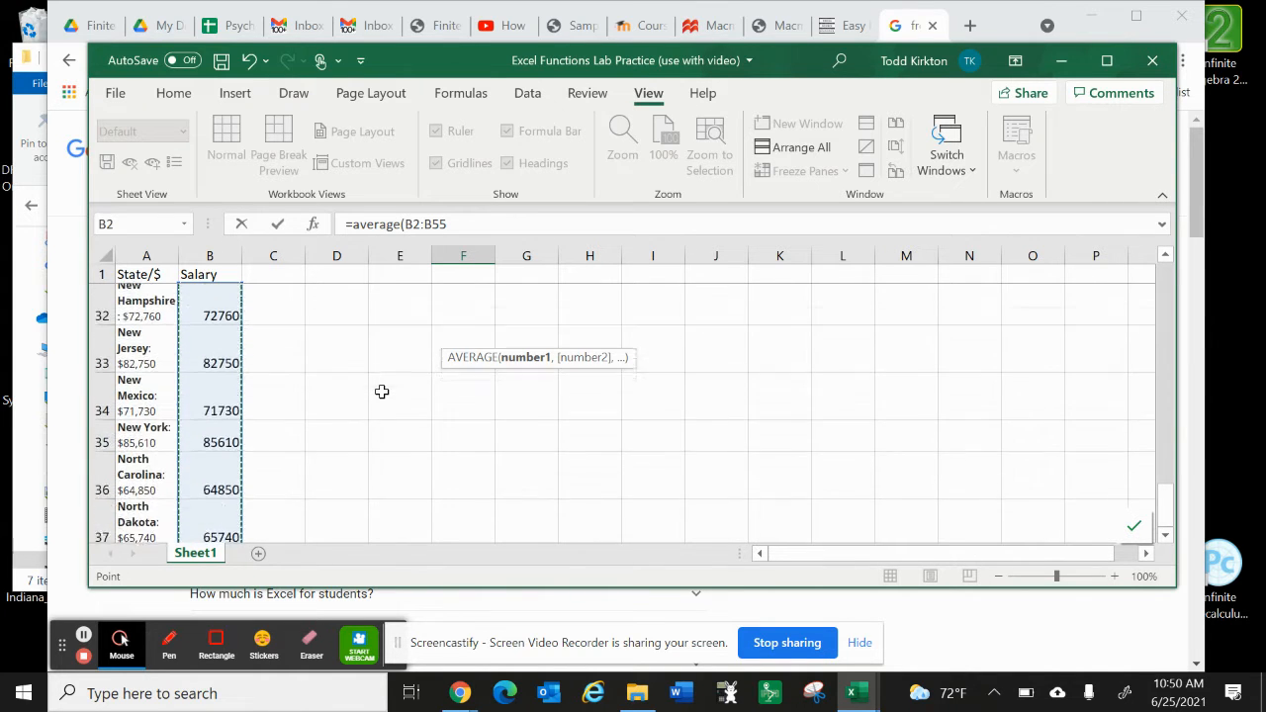
click(466, 221)
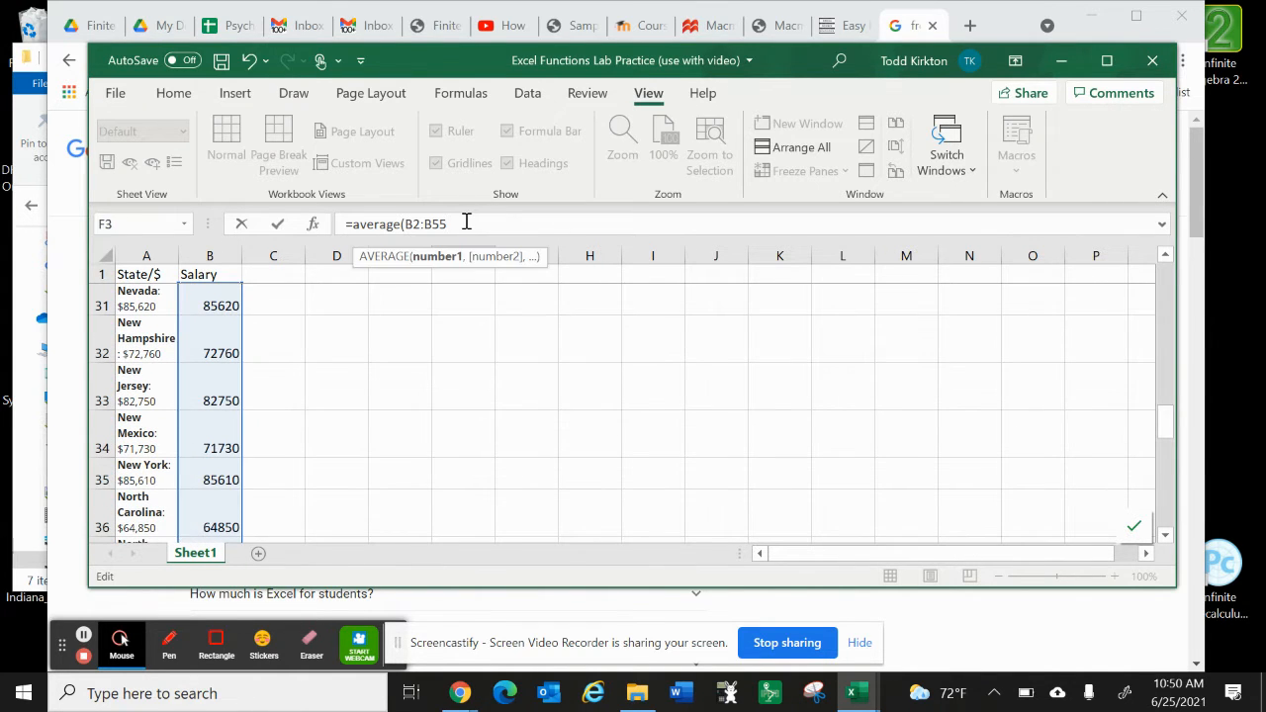
text())
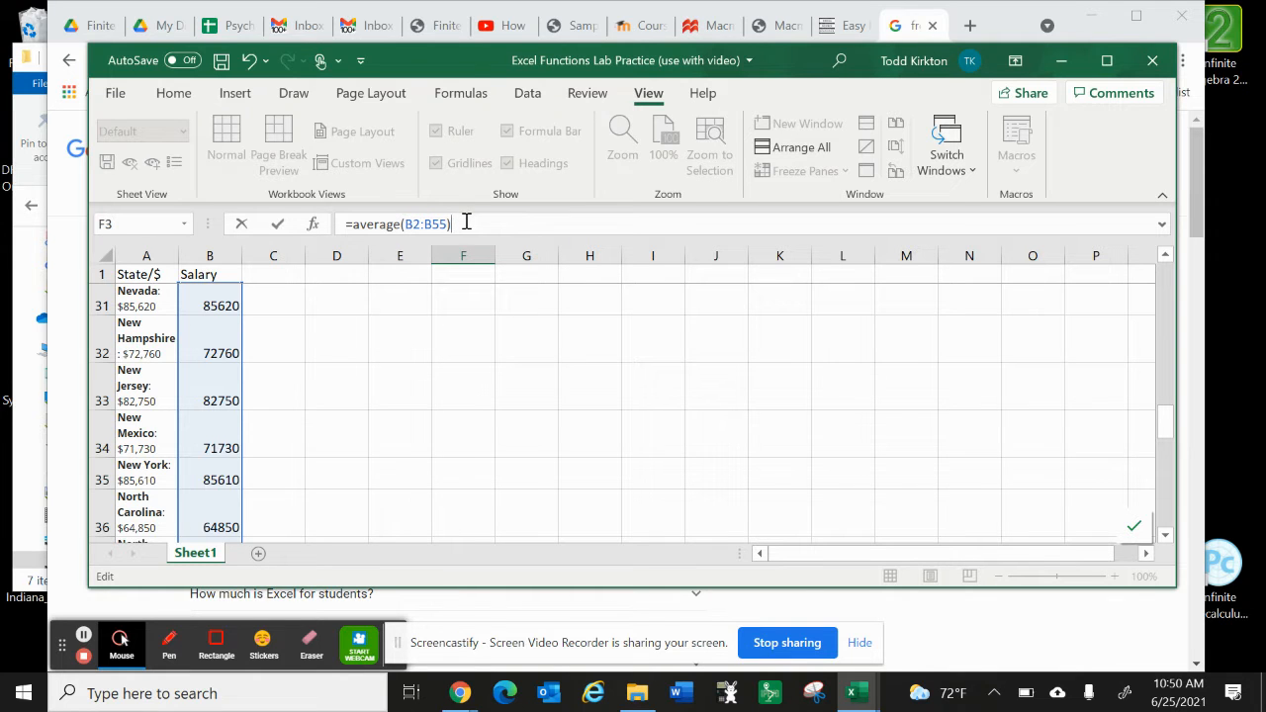
key(Return)
scroll(486, 320, up, 1)
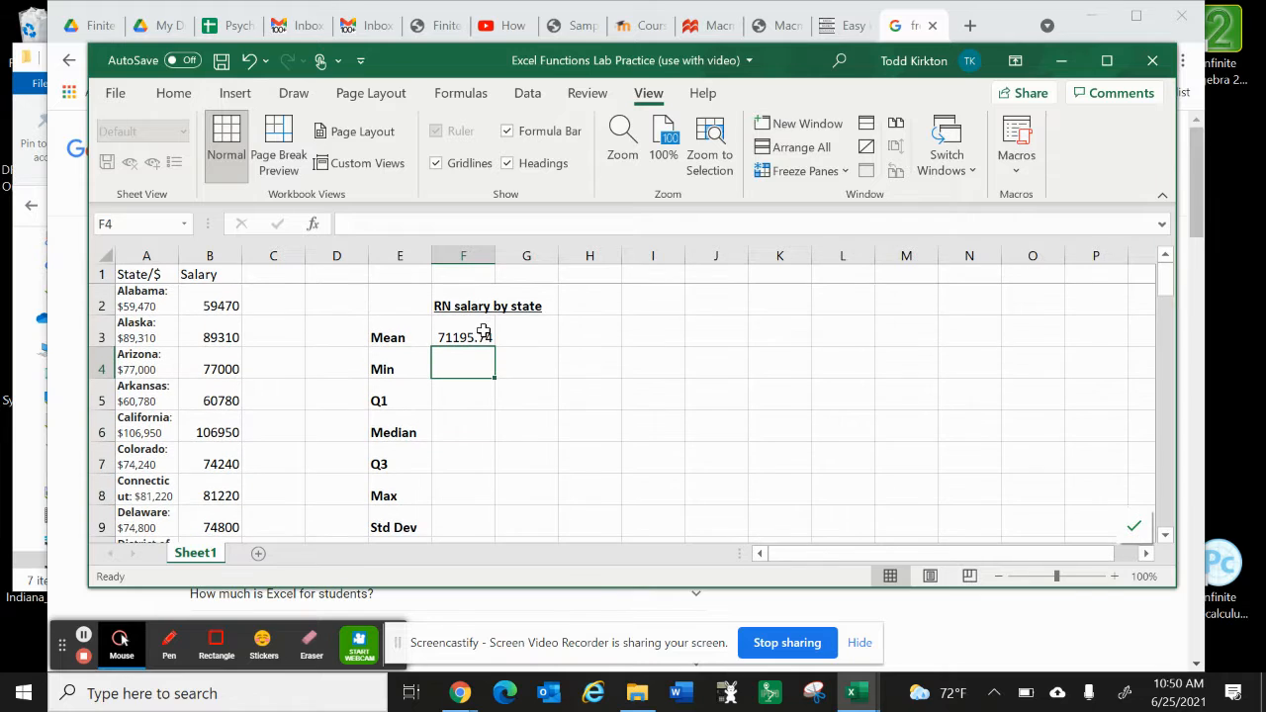
click(480, 337)
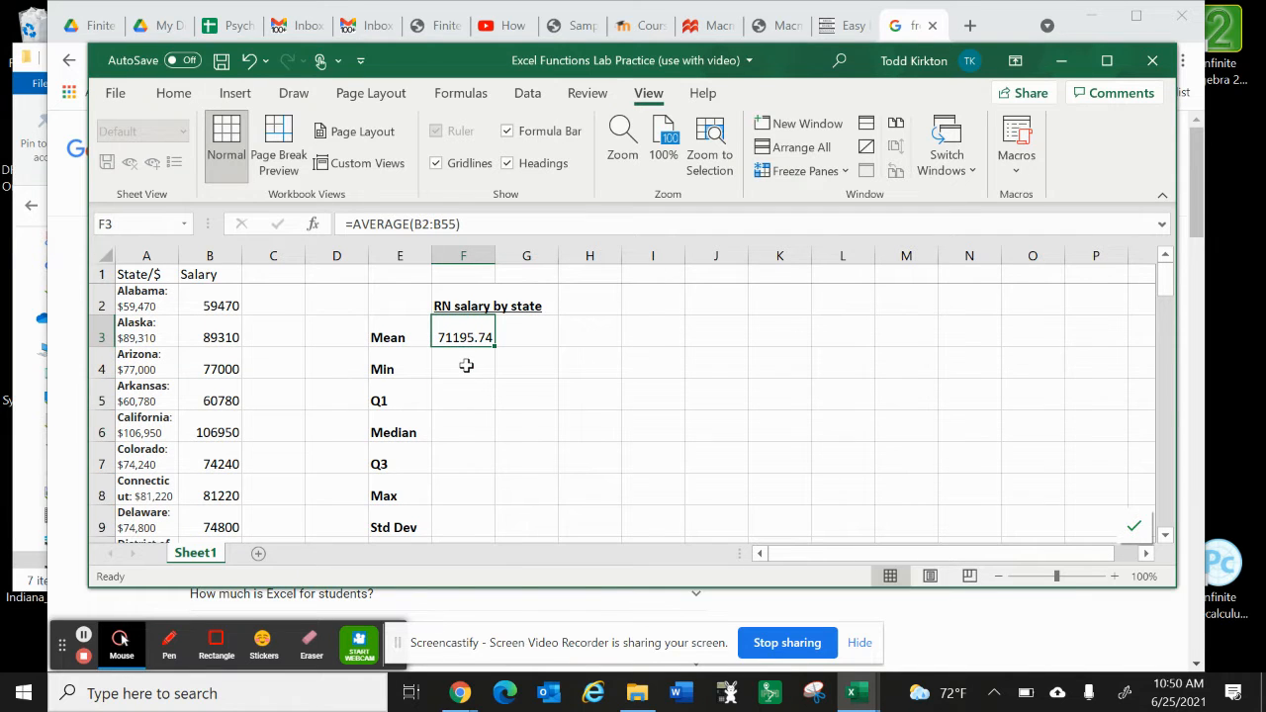
Step: Calculate the minimum salary in F4 with =MIN(B2:B55)
click(466, 364)
text(=)
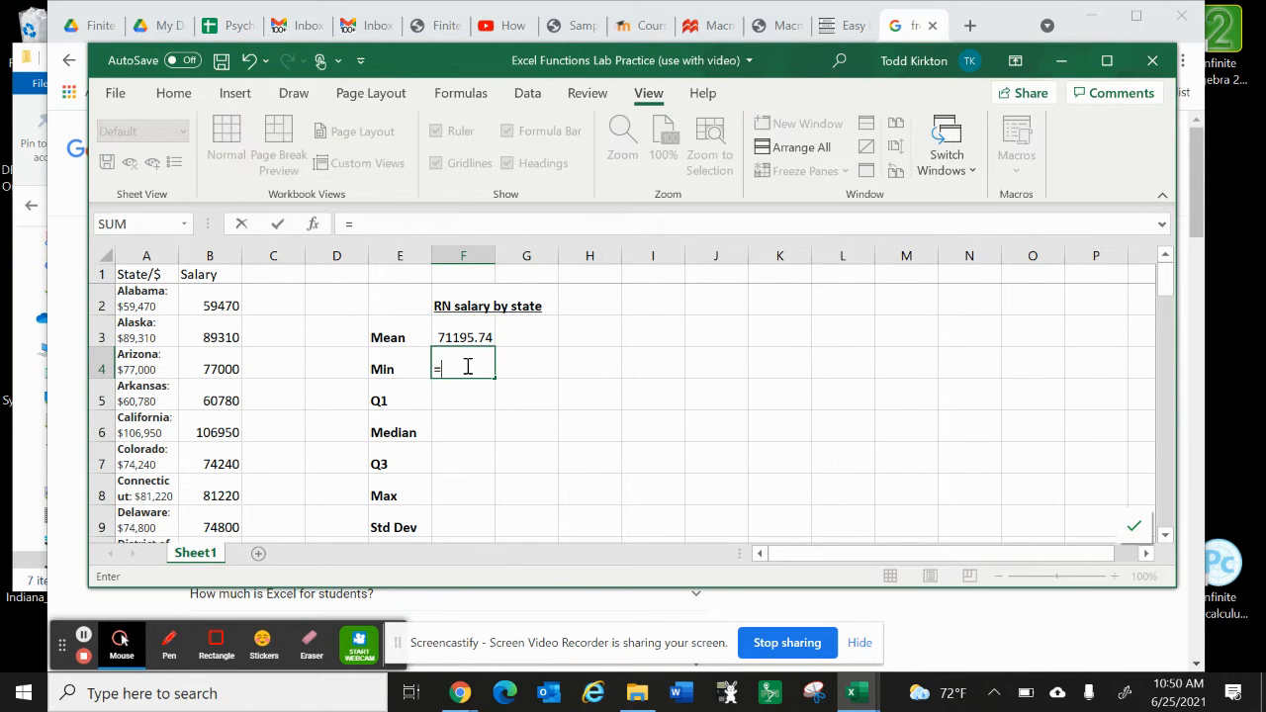
text(mi)
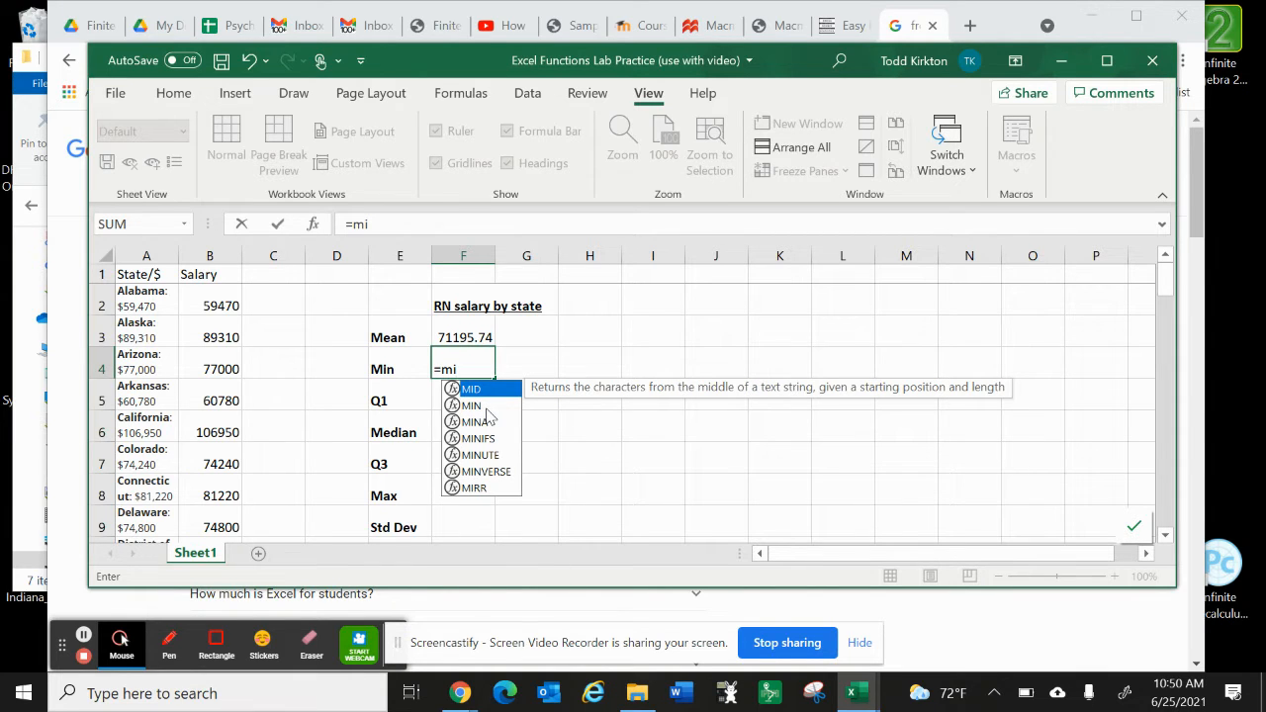
click(486, 407)
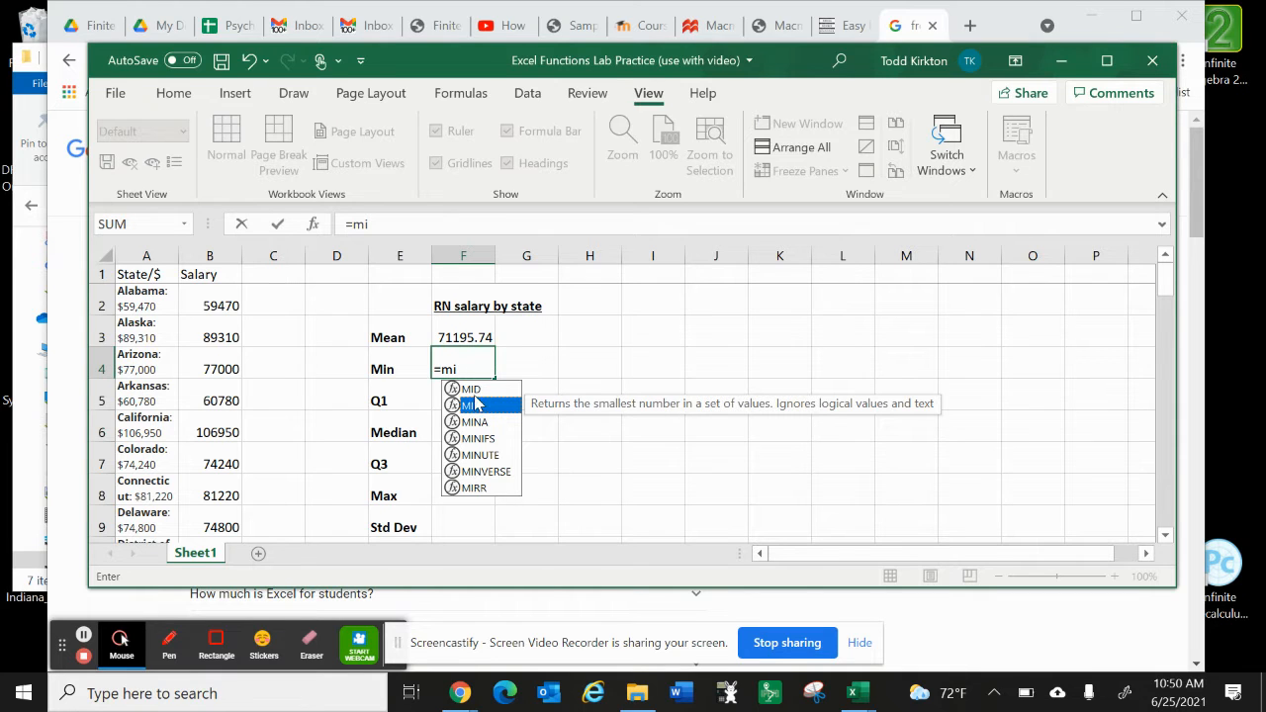
double_click(476, 404)
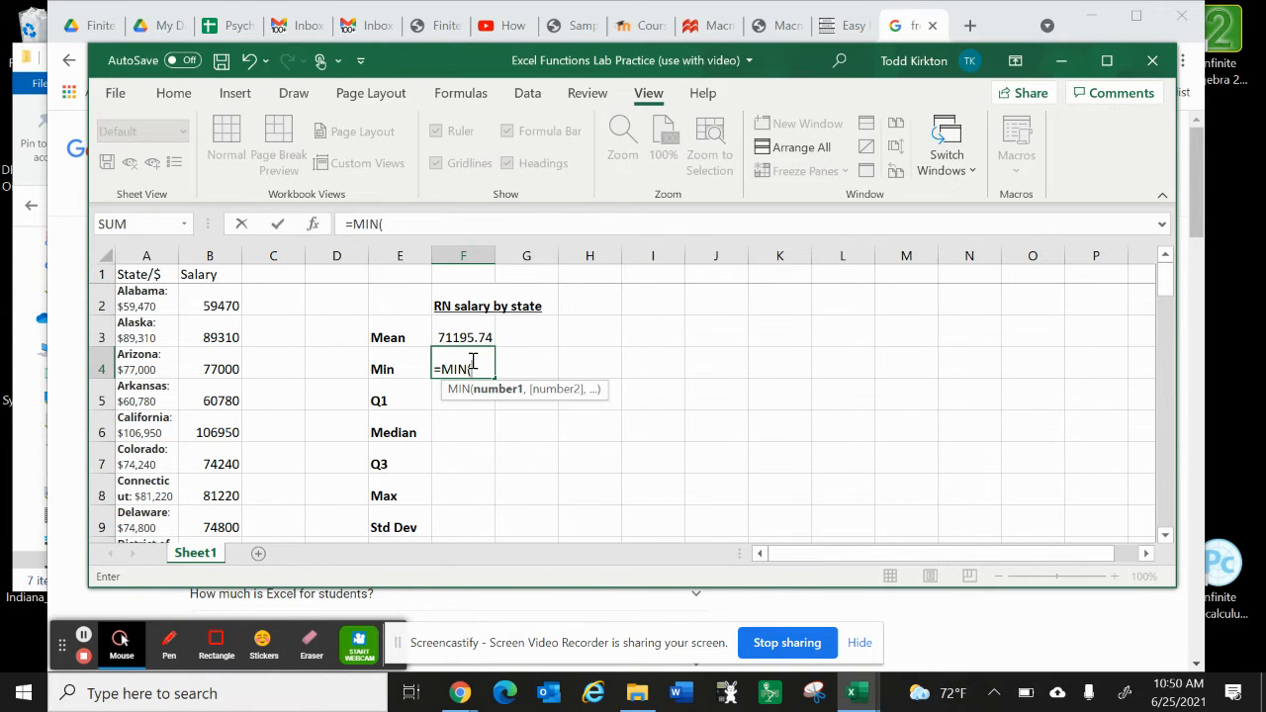
text(B2:B55))
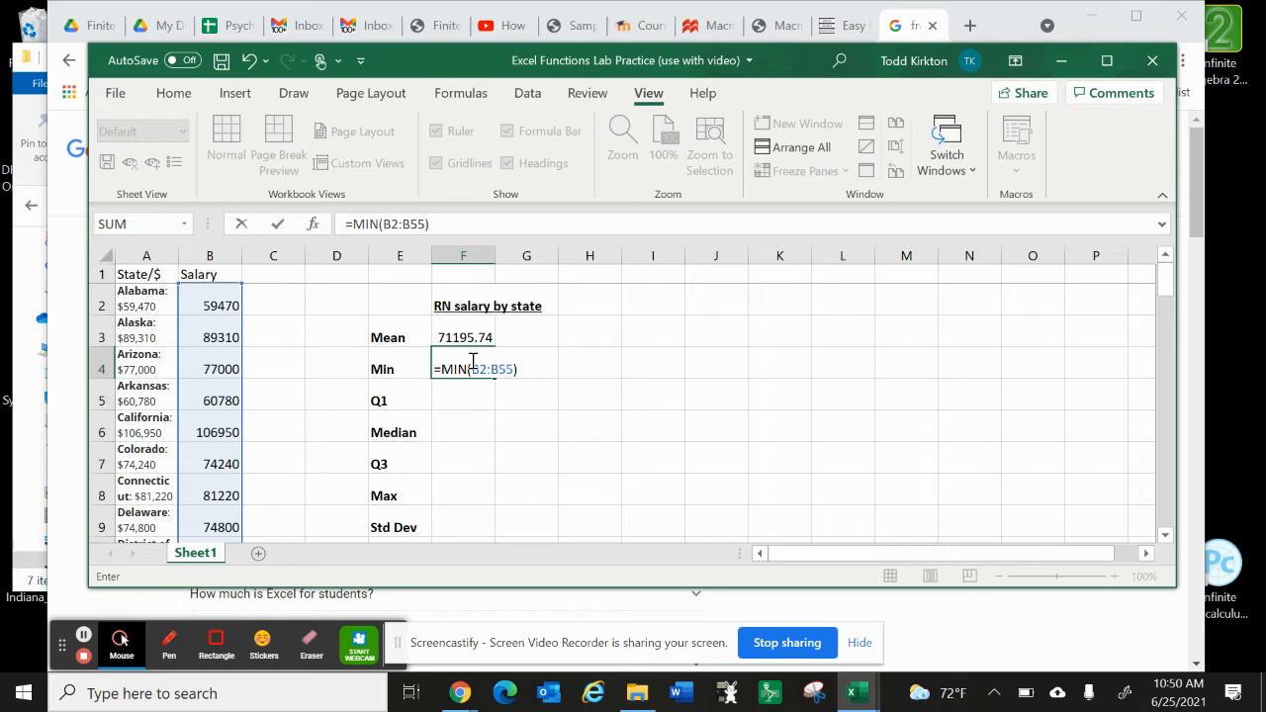
key(Return)
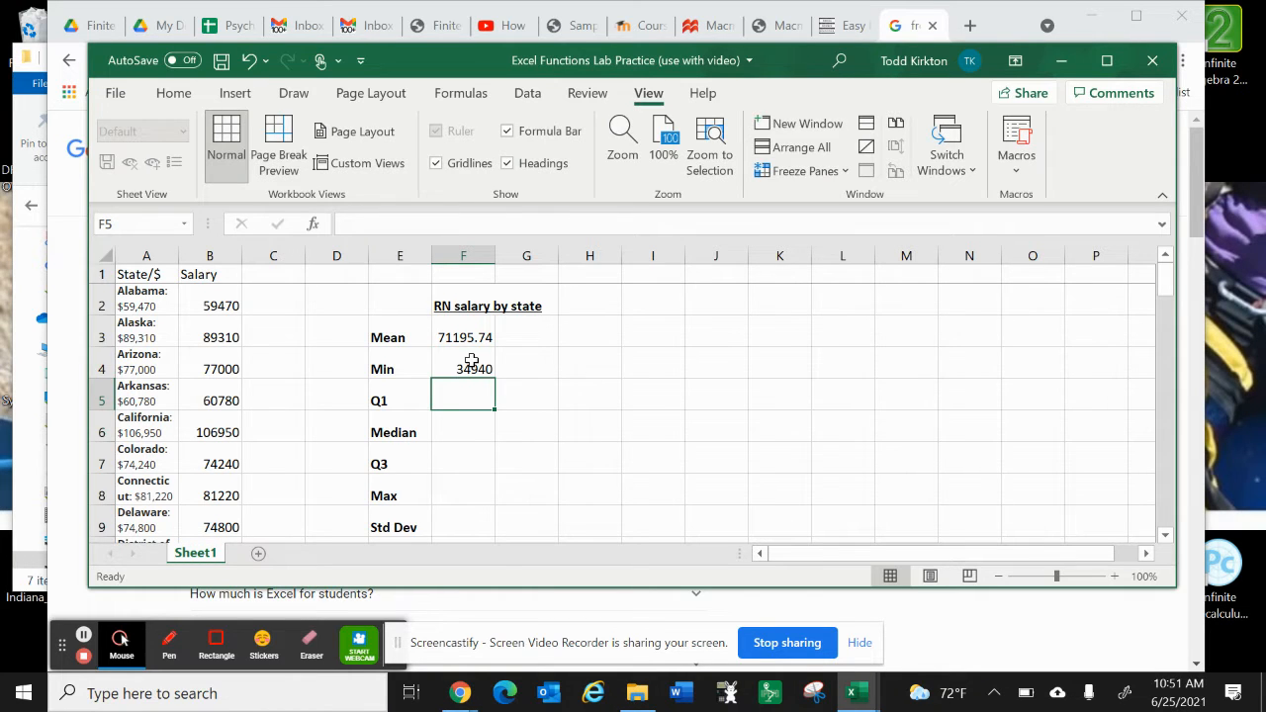
Step: Calculate the first quartile of the salaries in F5 with =QUARTILE.INC(B2:B55,1)
text(=)
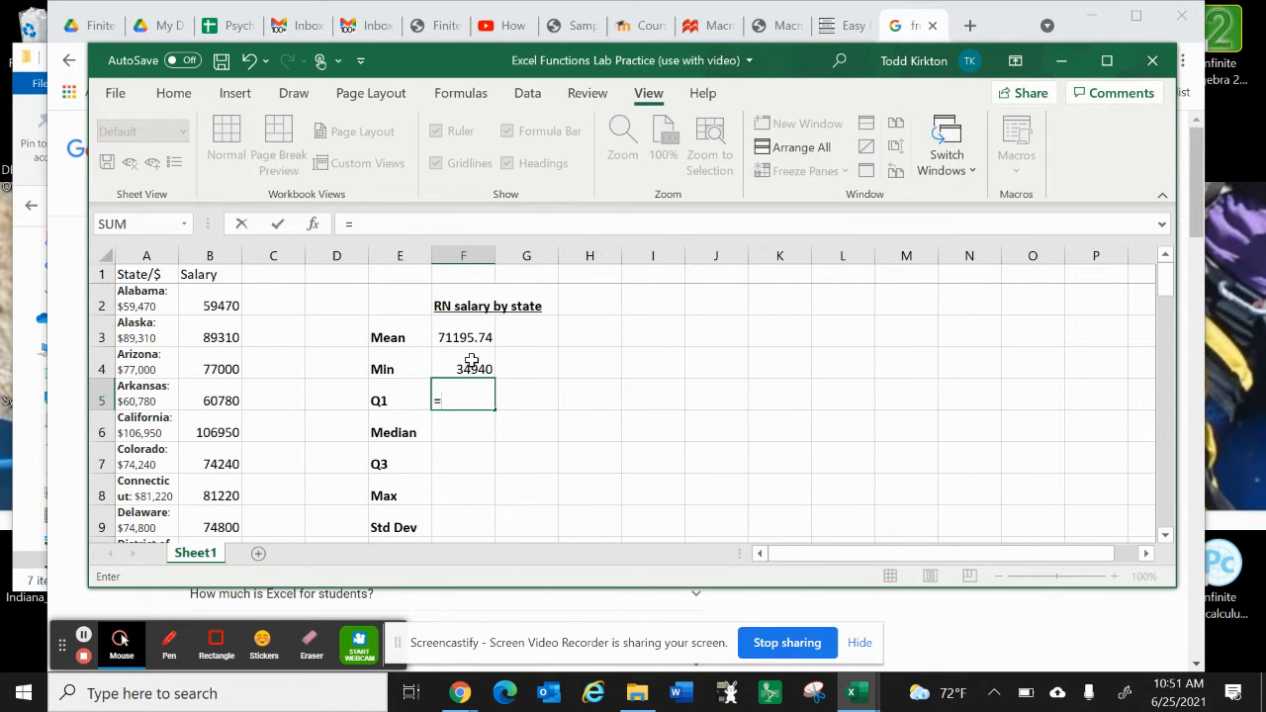
text(qu)
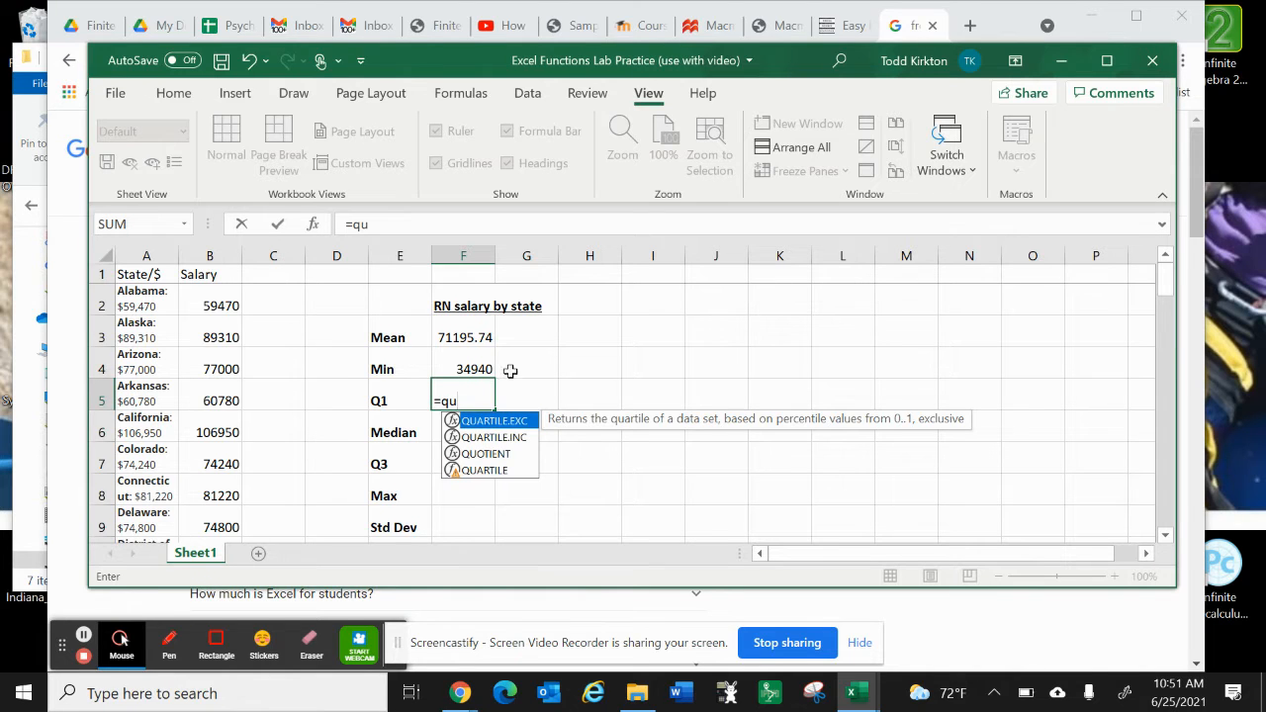
double_click(494, 437)
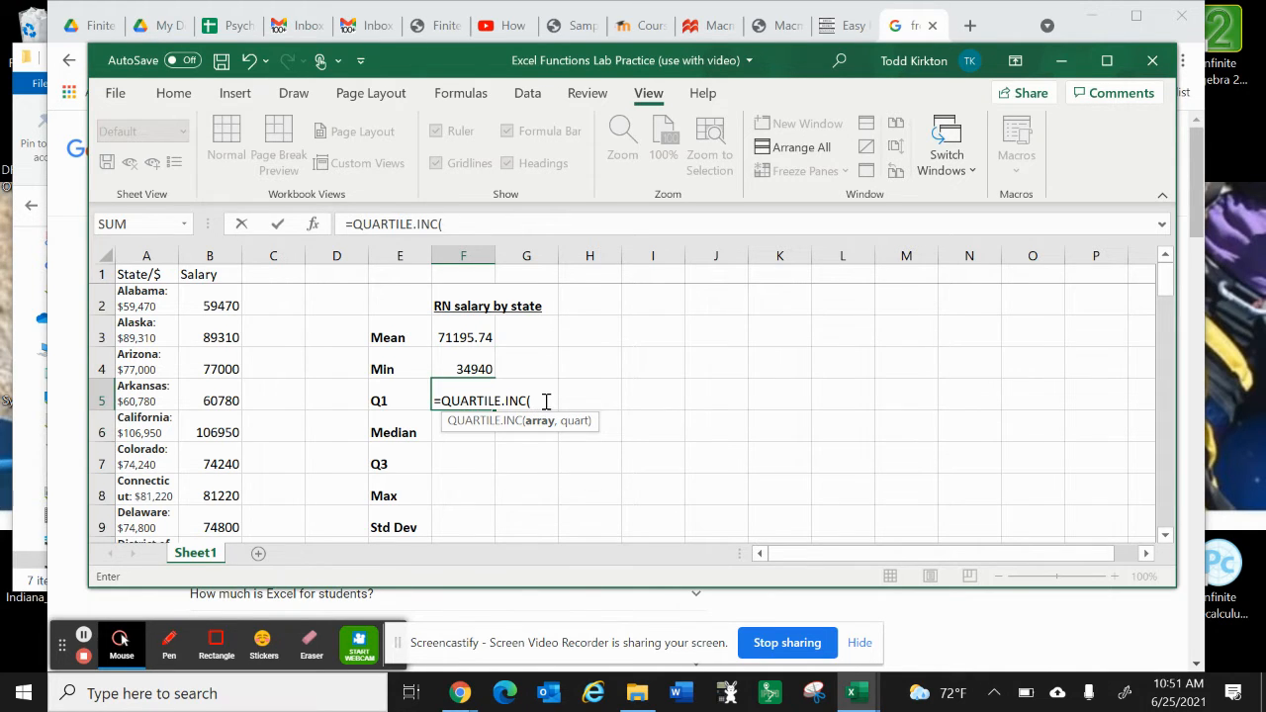
text(B2:B)
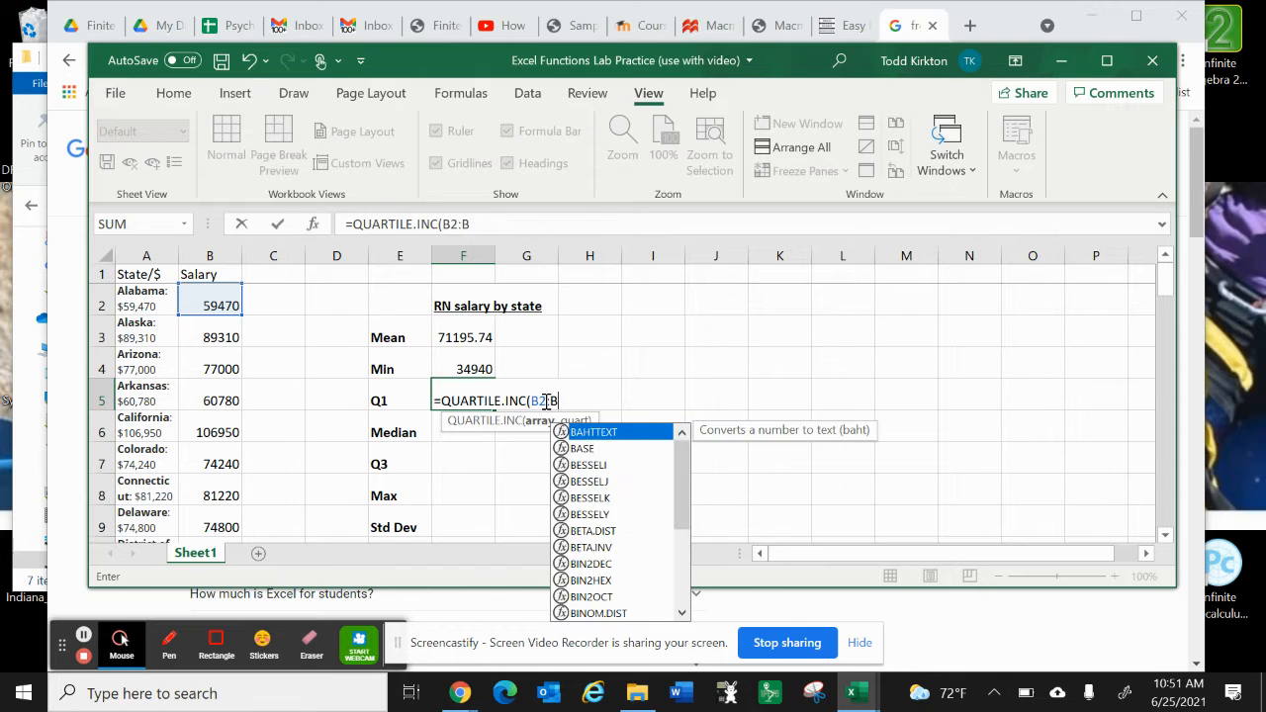
text(55,1)
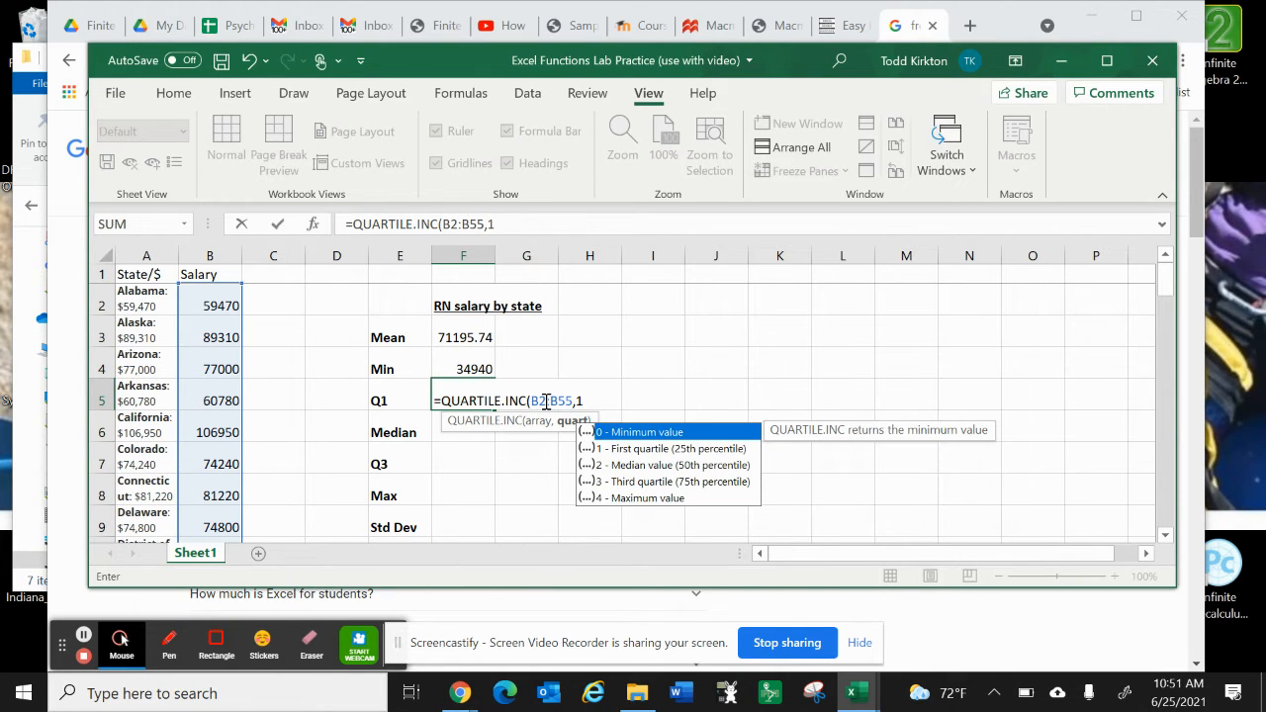
double_click(623, 448)
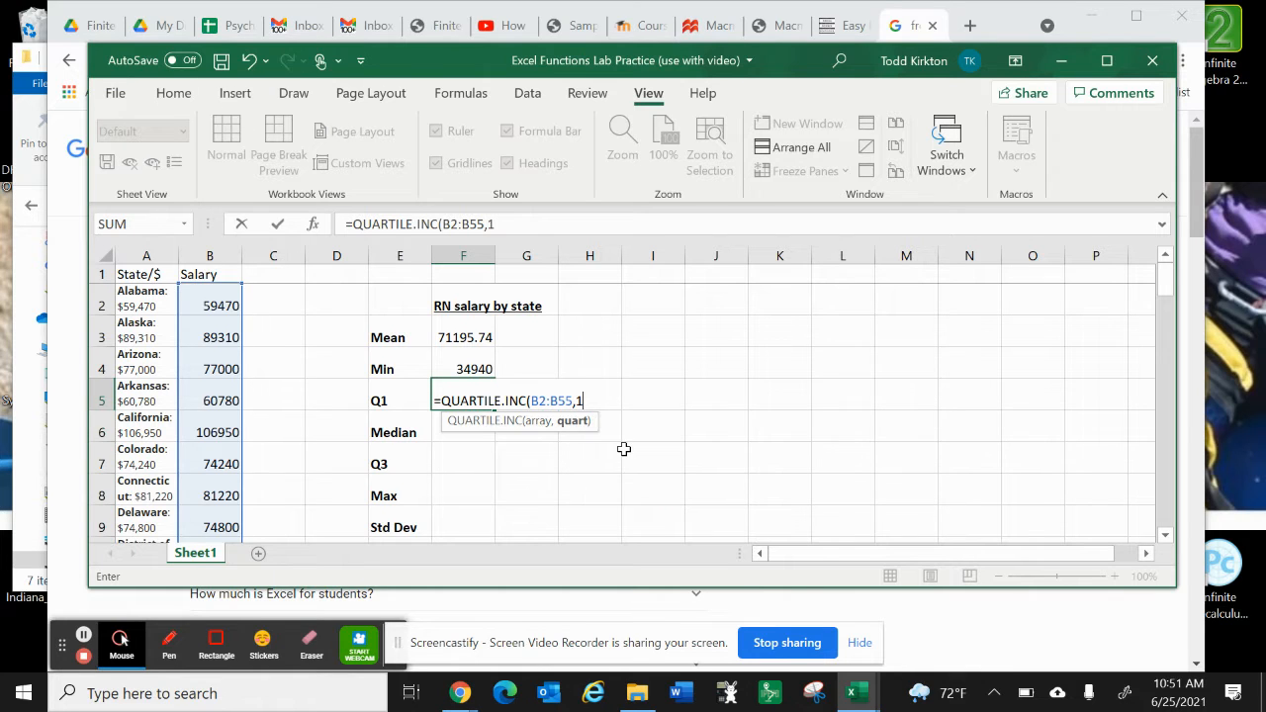
text())
key(Return)
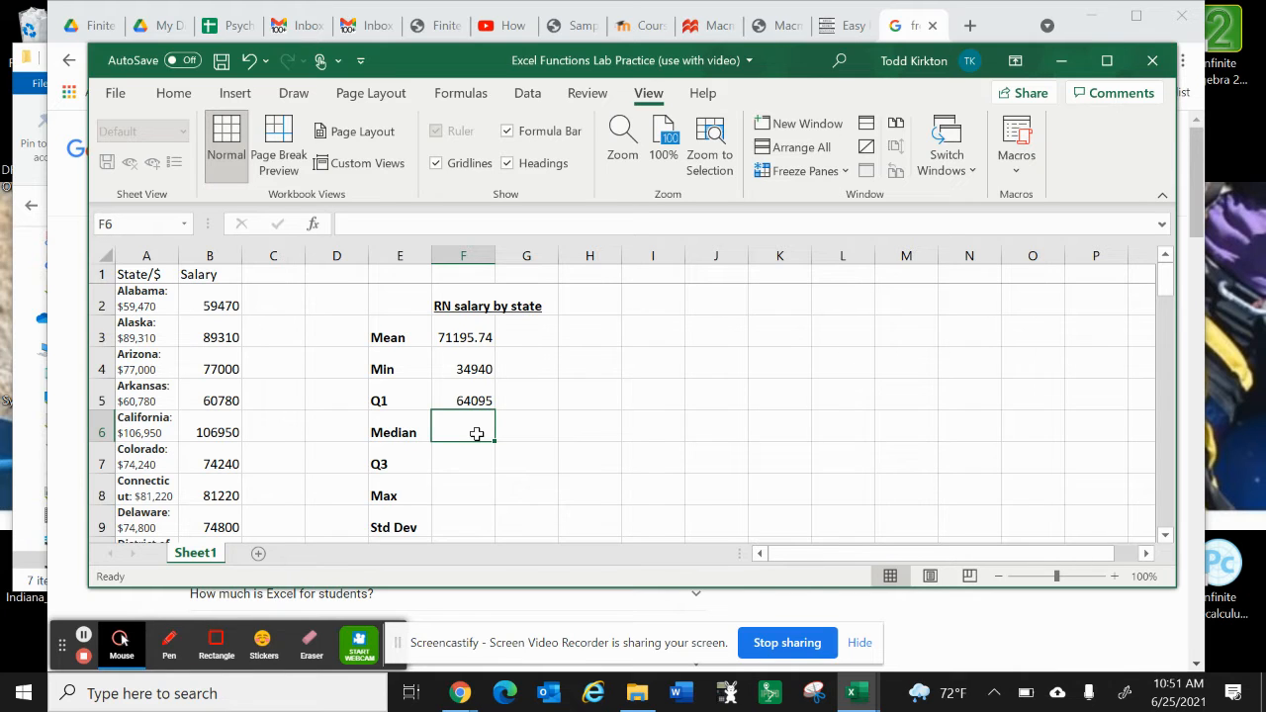
Step: Calculate the median salary in F6 with =MEDIAN(B2:B55)
text(=media)
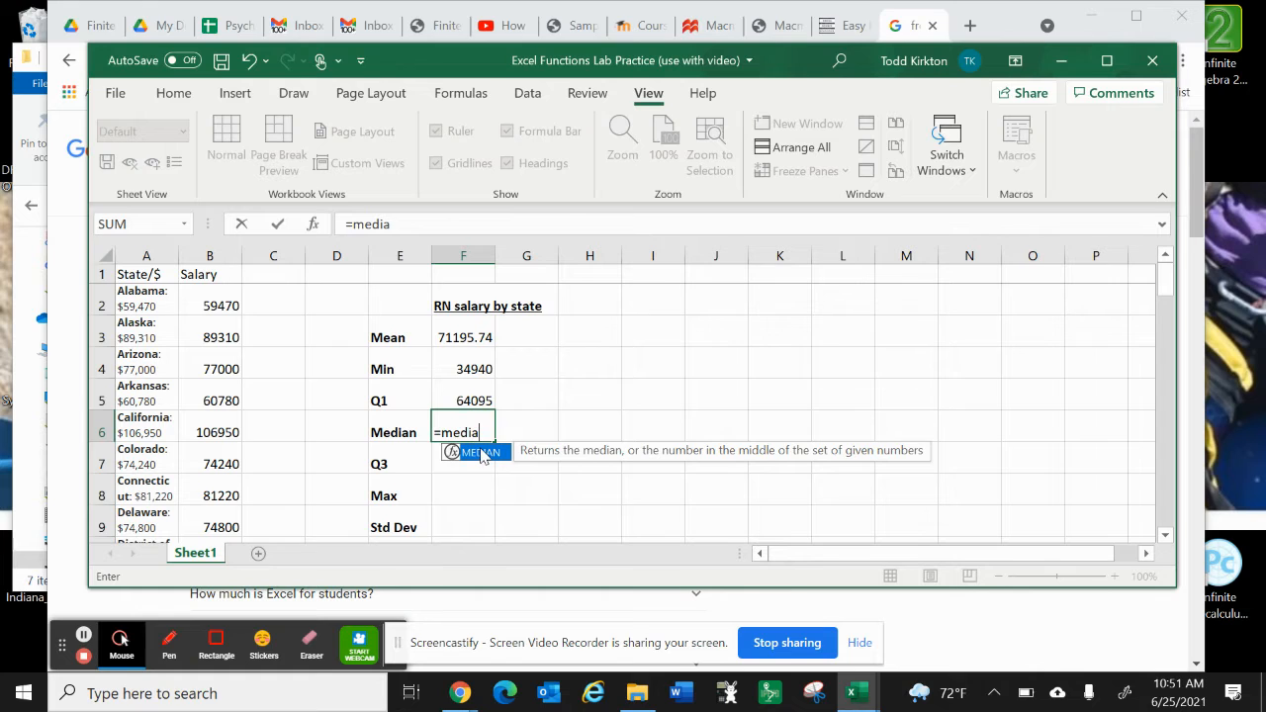
double_click(480, 452)
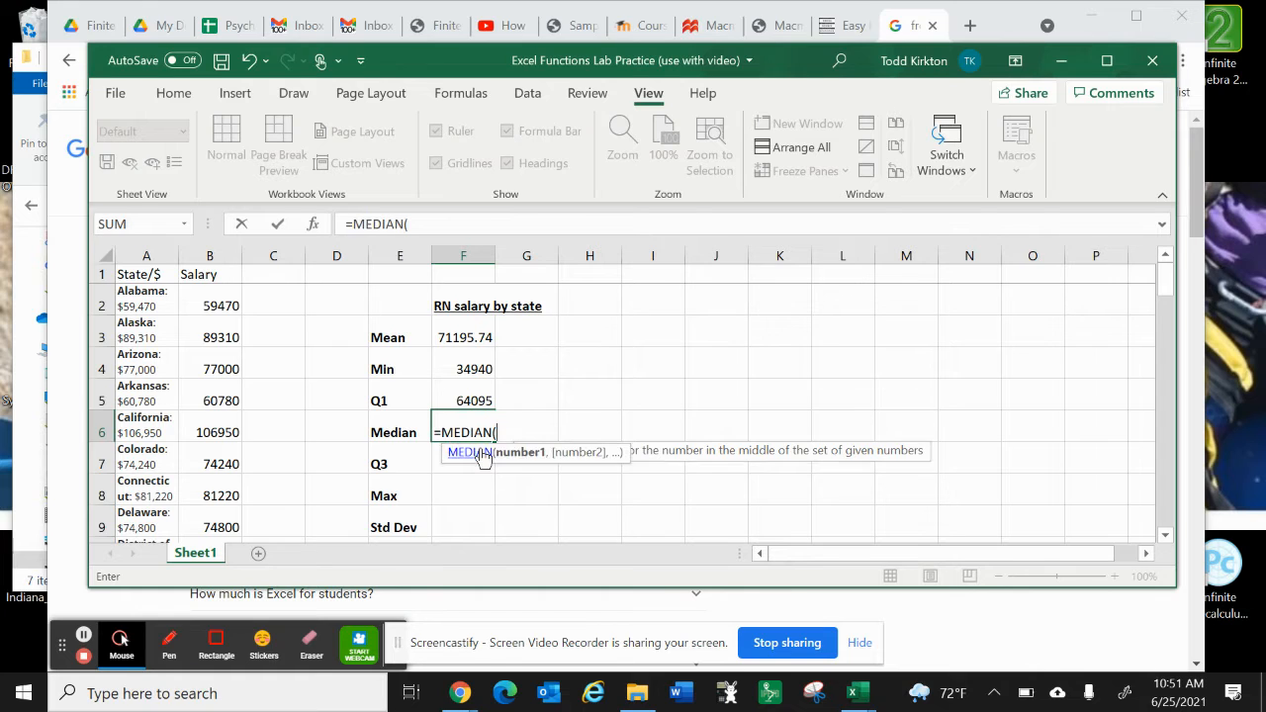
text(B2:)
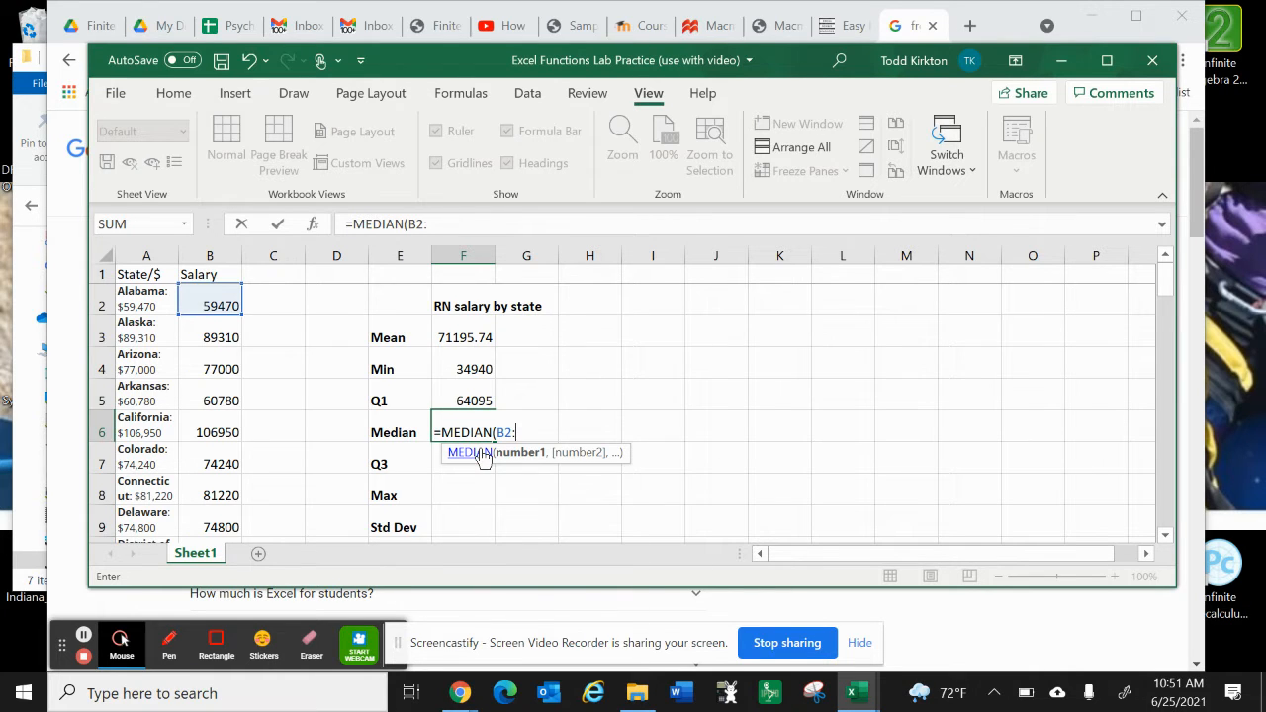
text(B55))
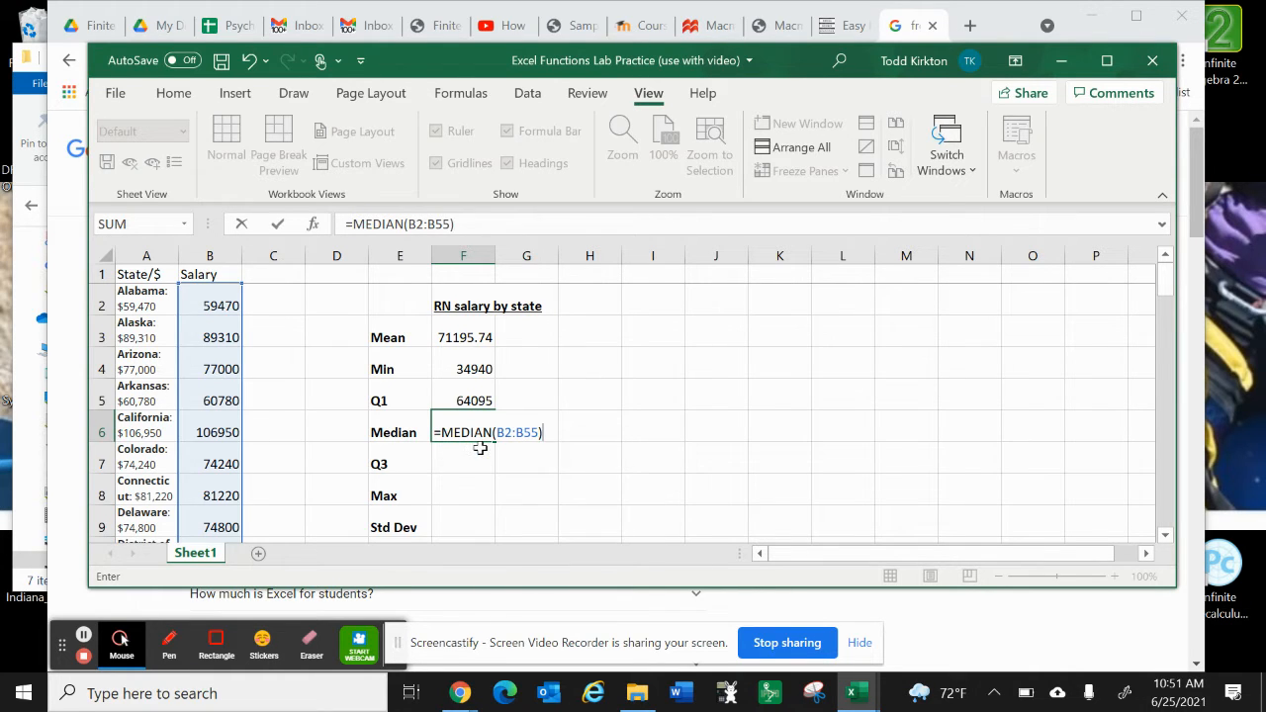
key(Return)
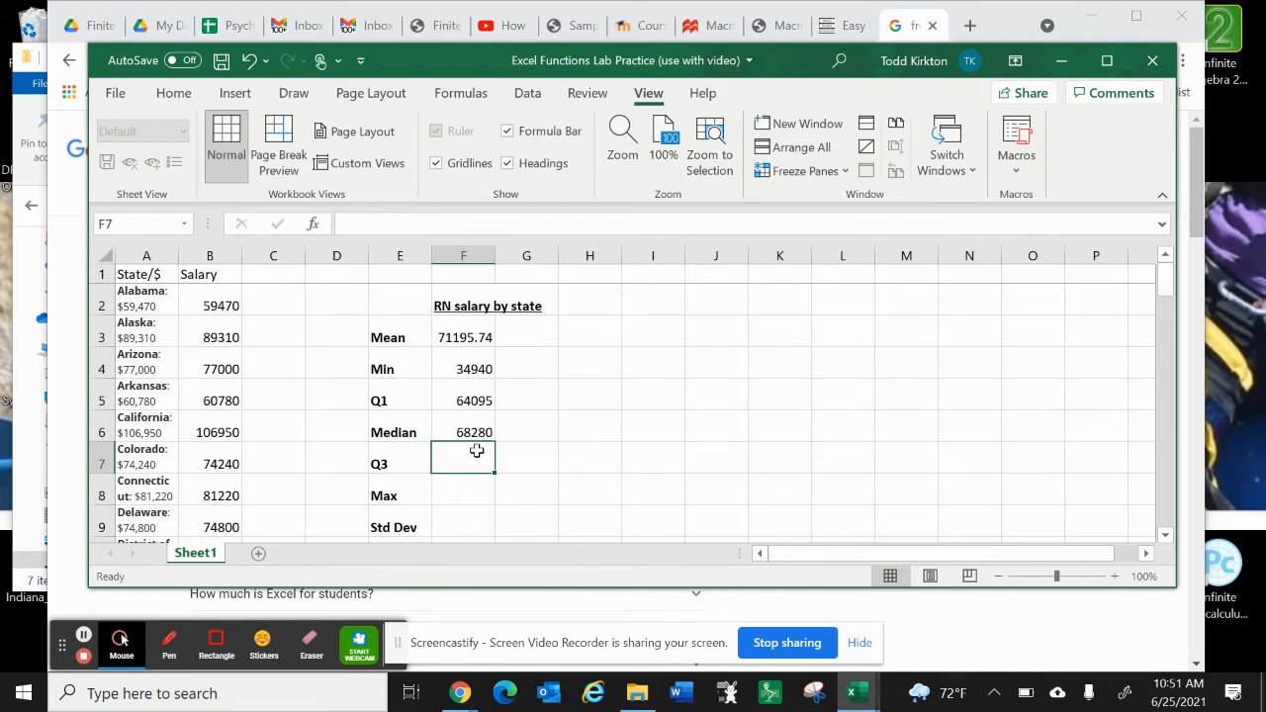
Step: Calculate the third quartile of the salaries in F7 with =QUARTILE.INC(B2:B55, 3)
text(=qua)
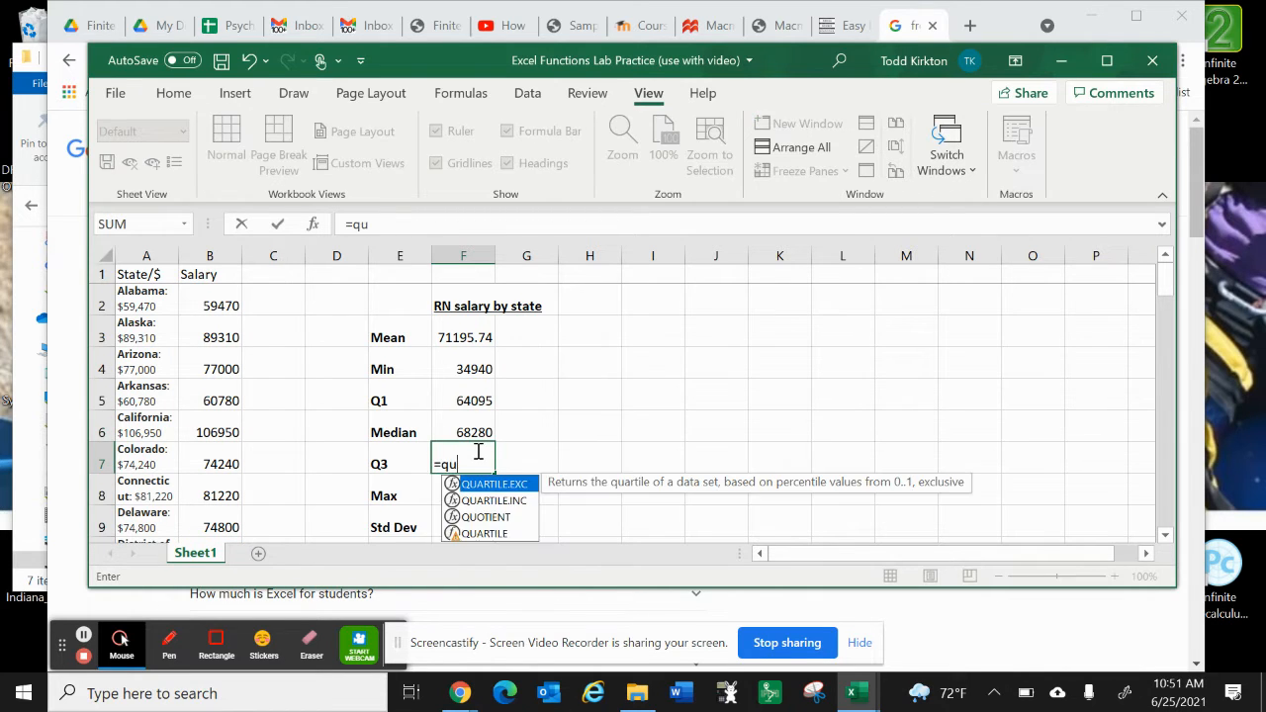
double_click(500, 501)
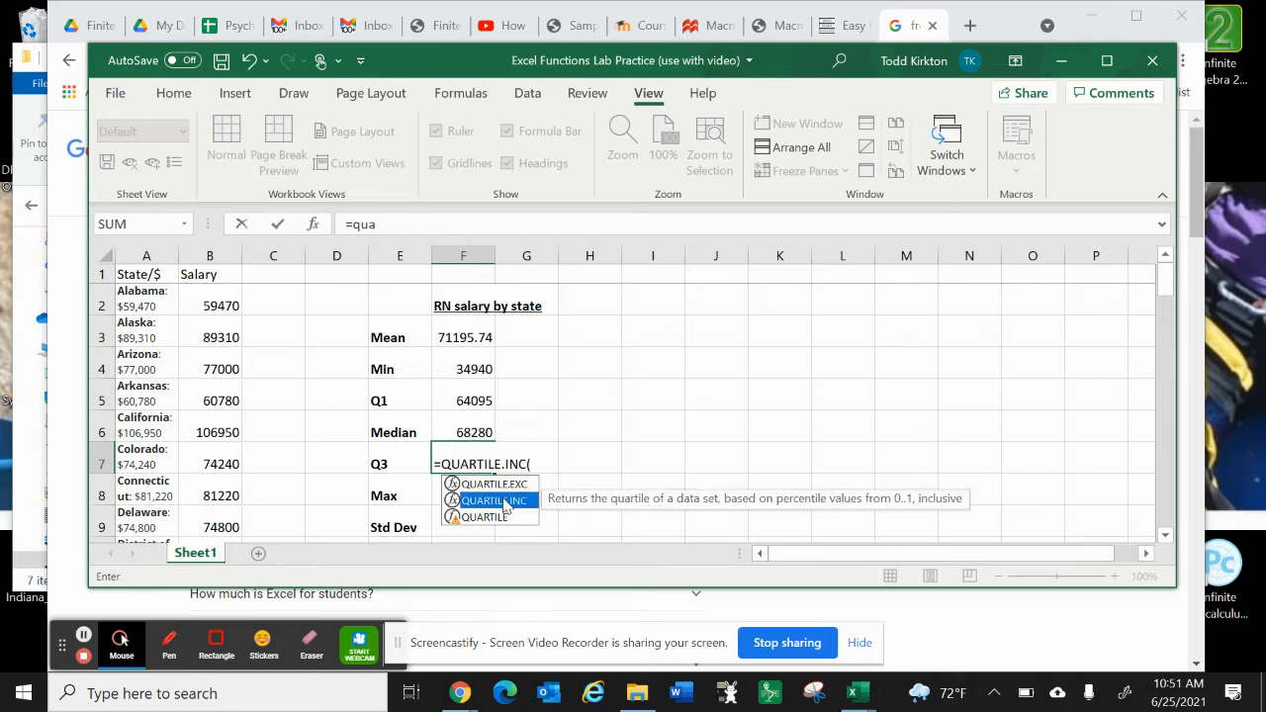
text(B2)
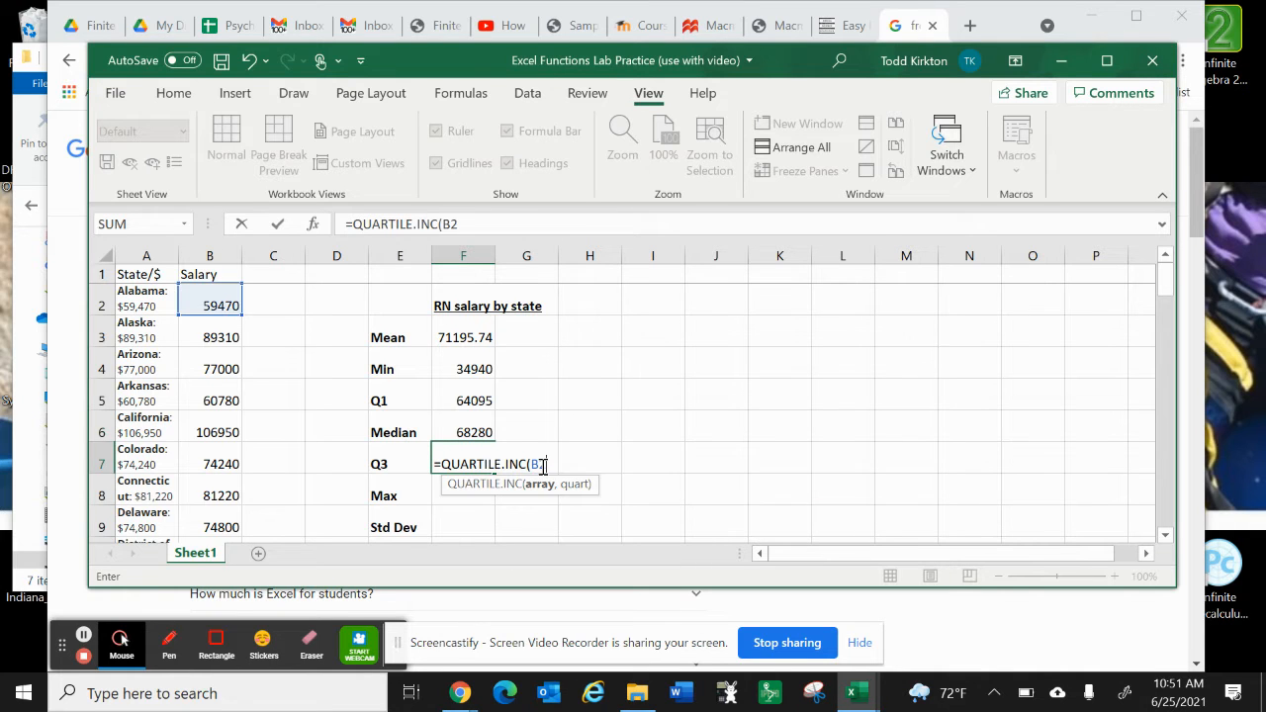
text(:B55)
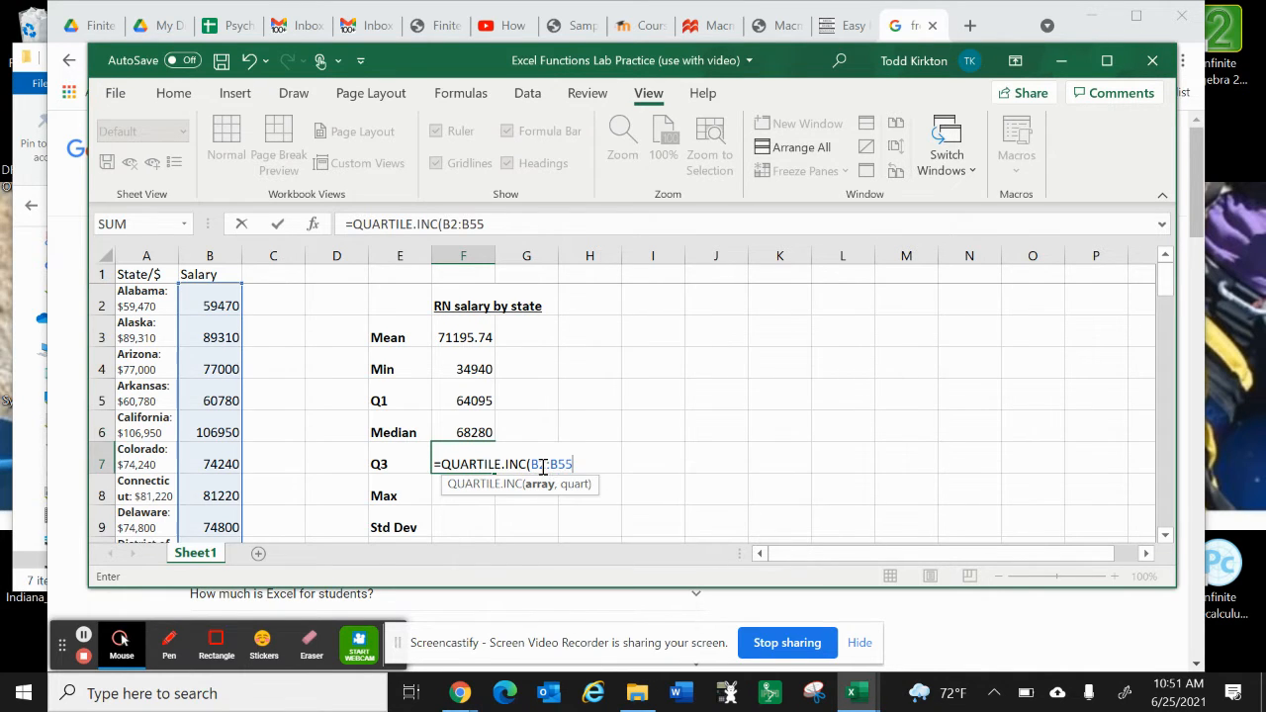
text(, 3))
key(BackSpace)
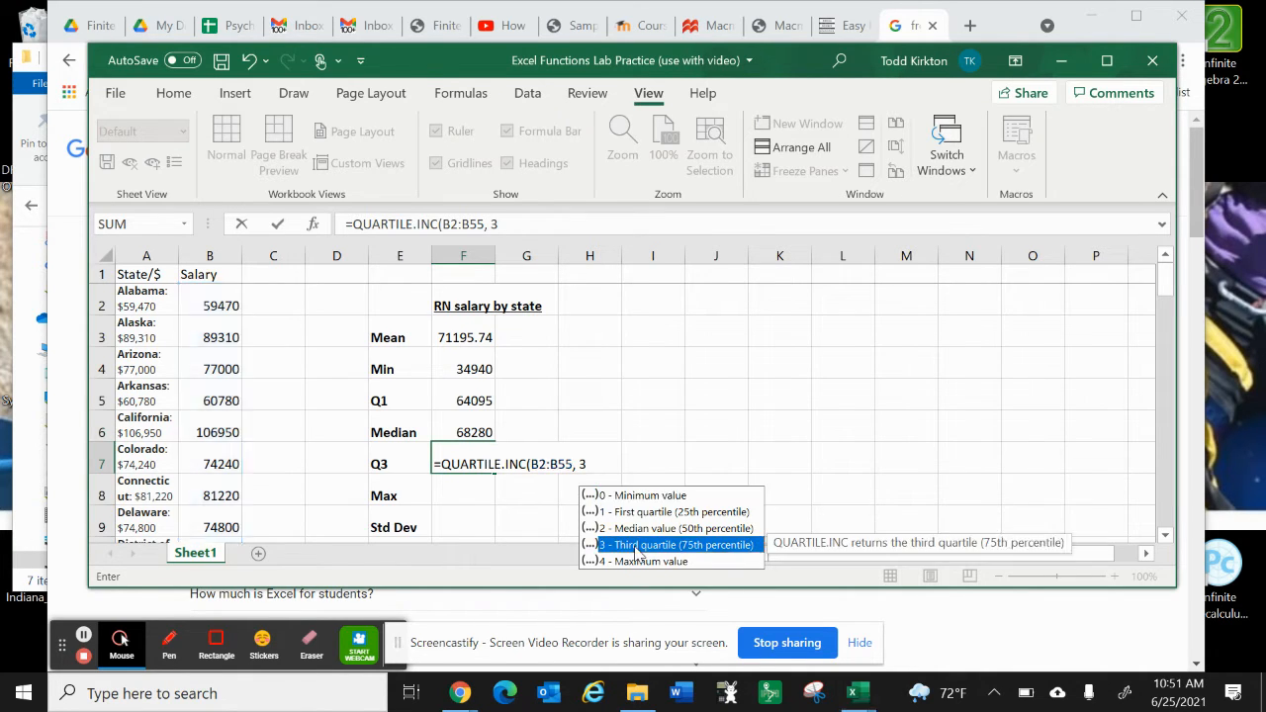
double_click(634, 546)
text())
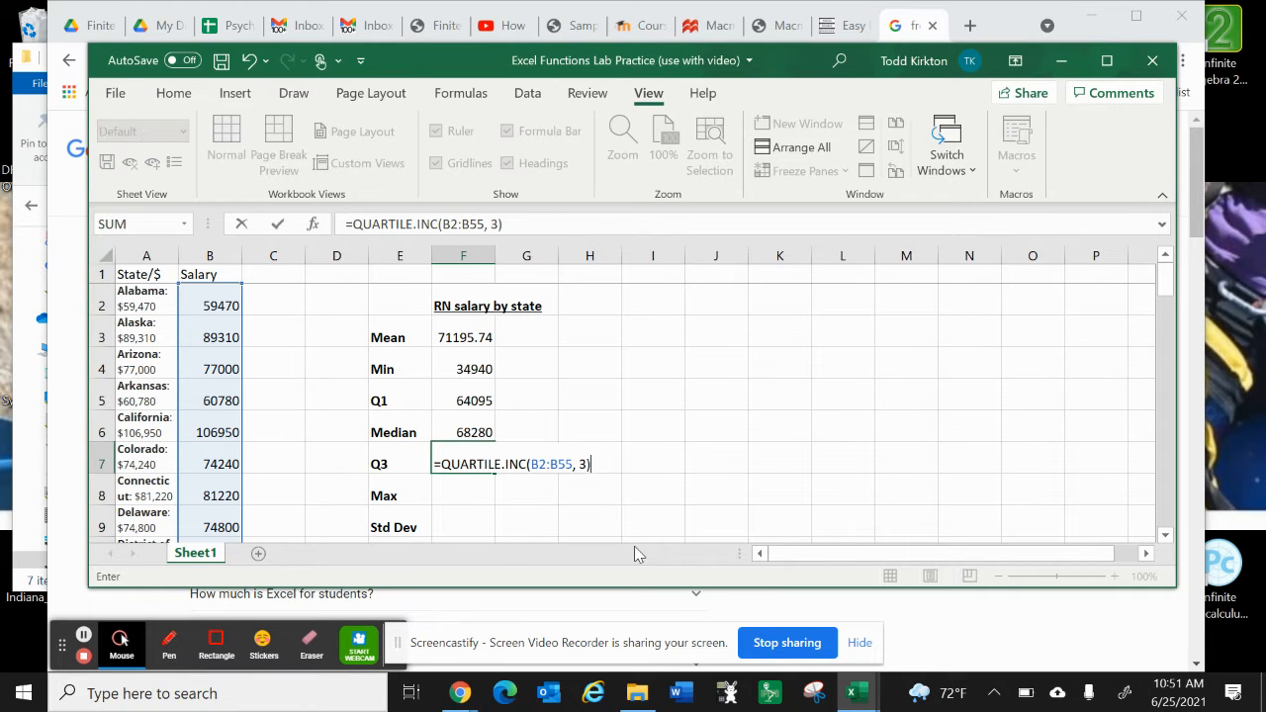
key(Return)
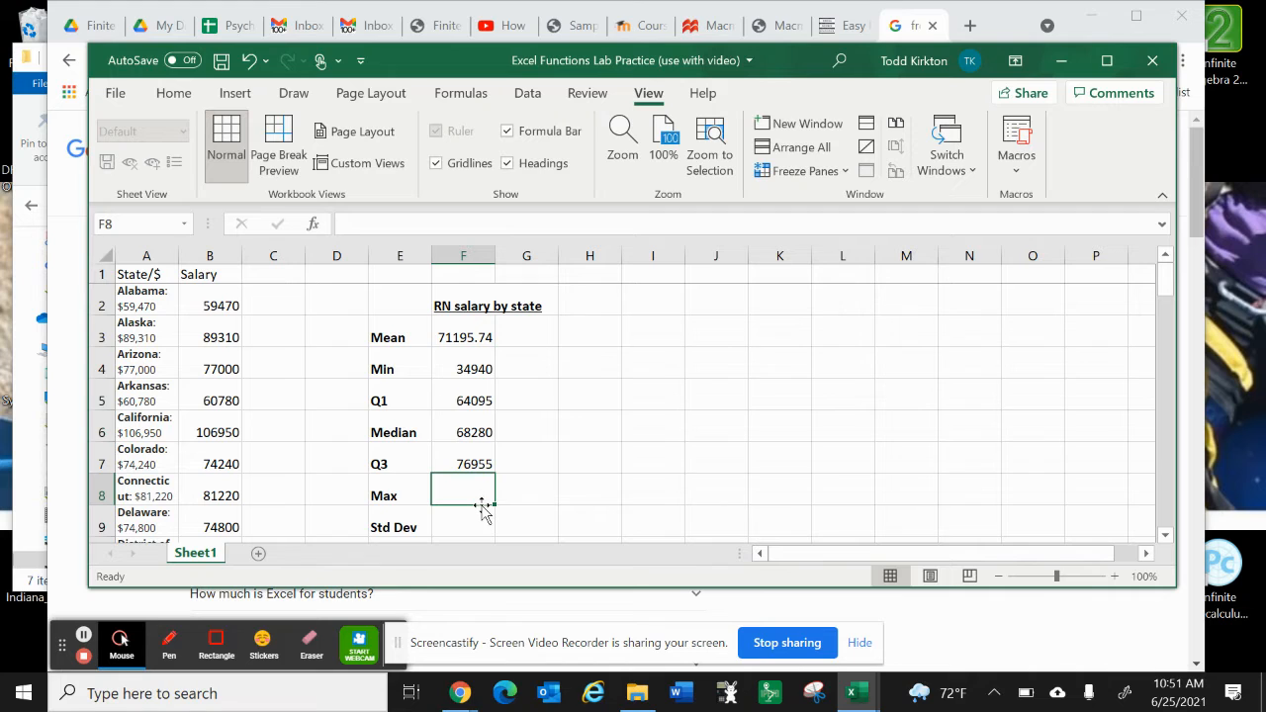
Step: Calculate the maximum salary in F8 with =MAX(B2:B55)
text(=max)
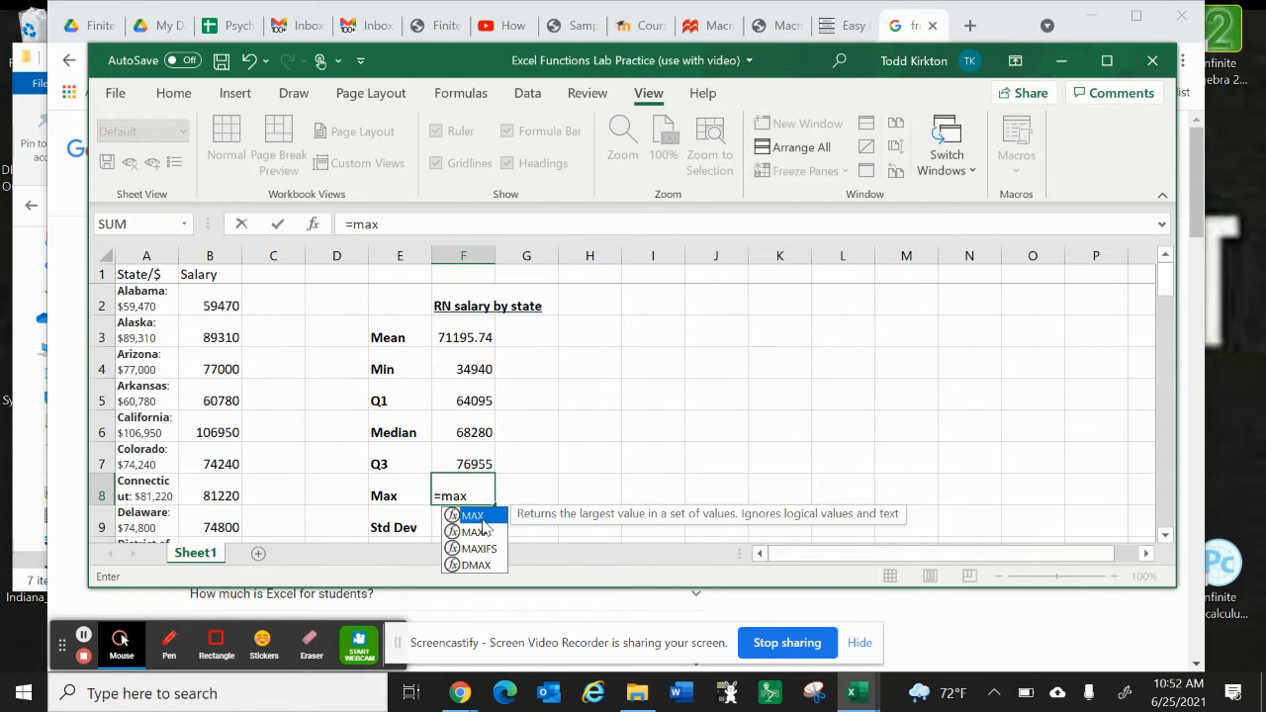
key(Tab)
text(B2)
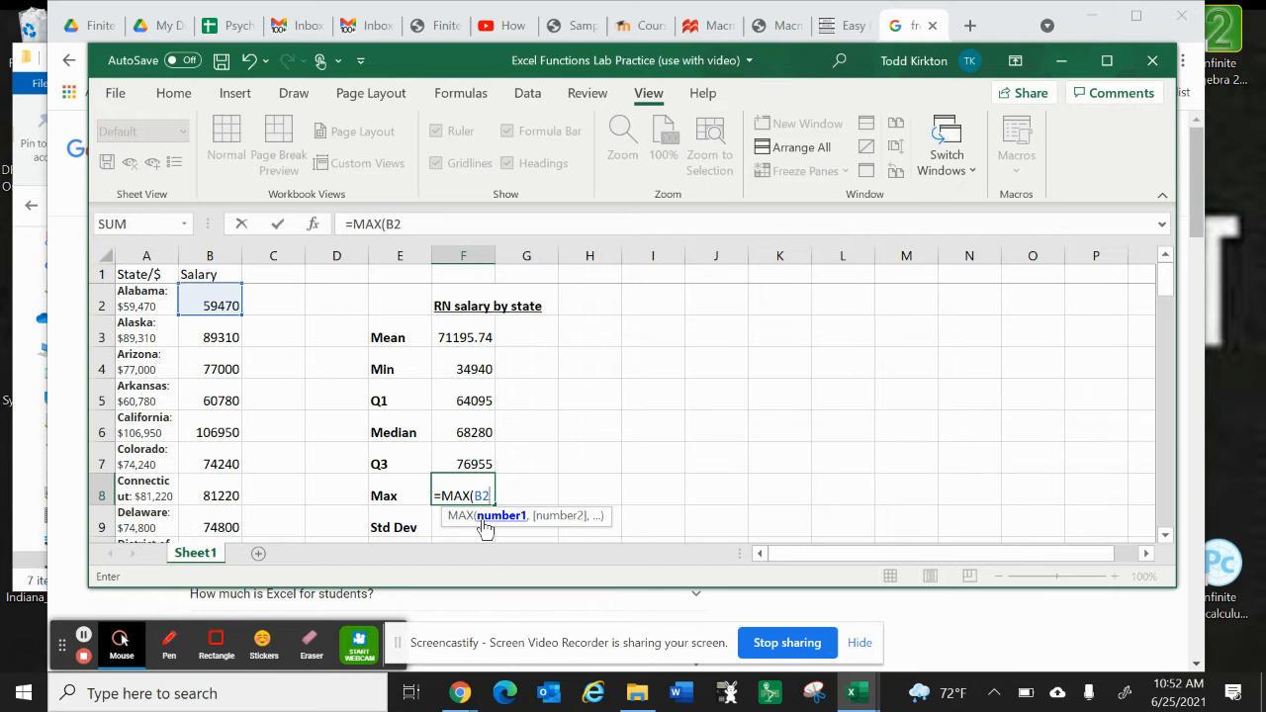
text(:B55)
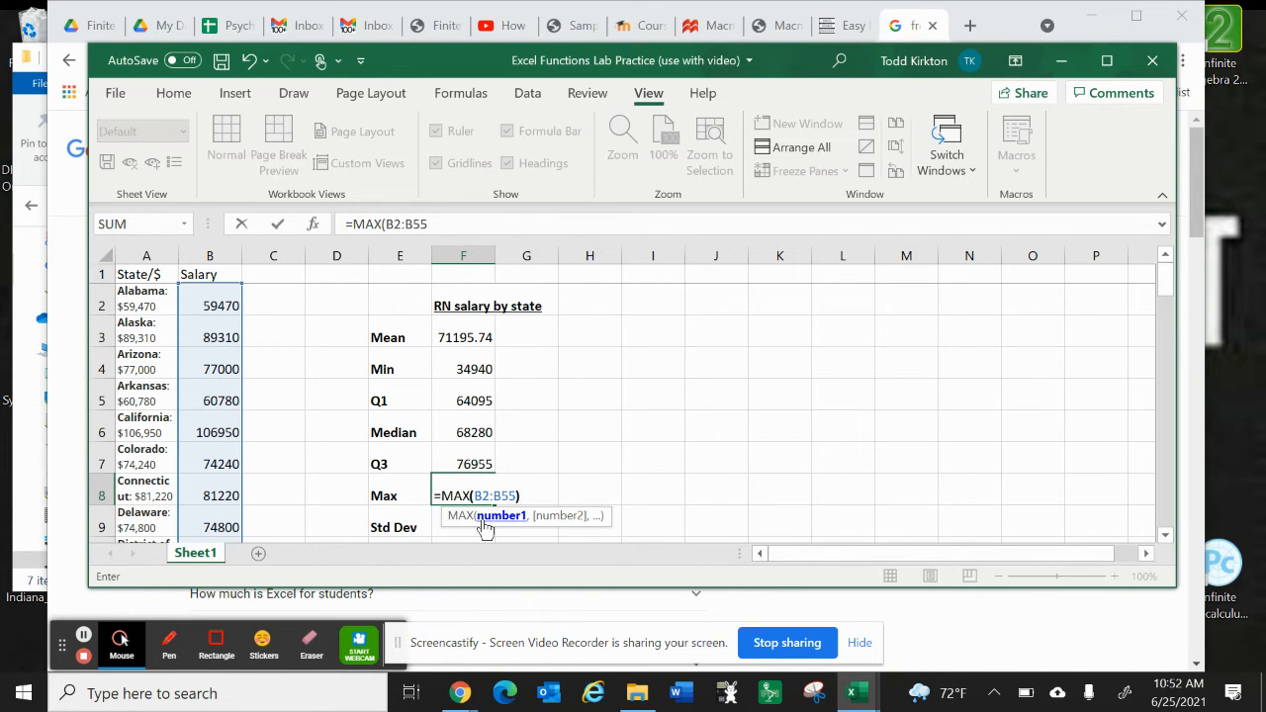
text())
key(Return)
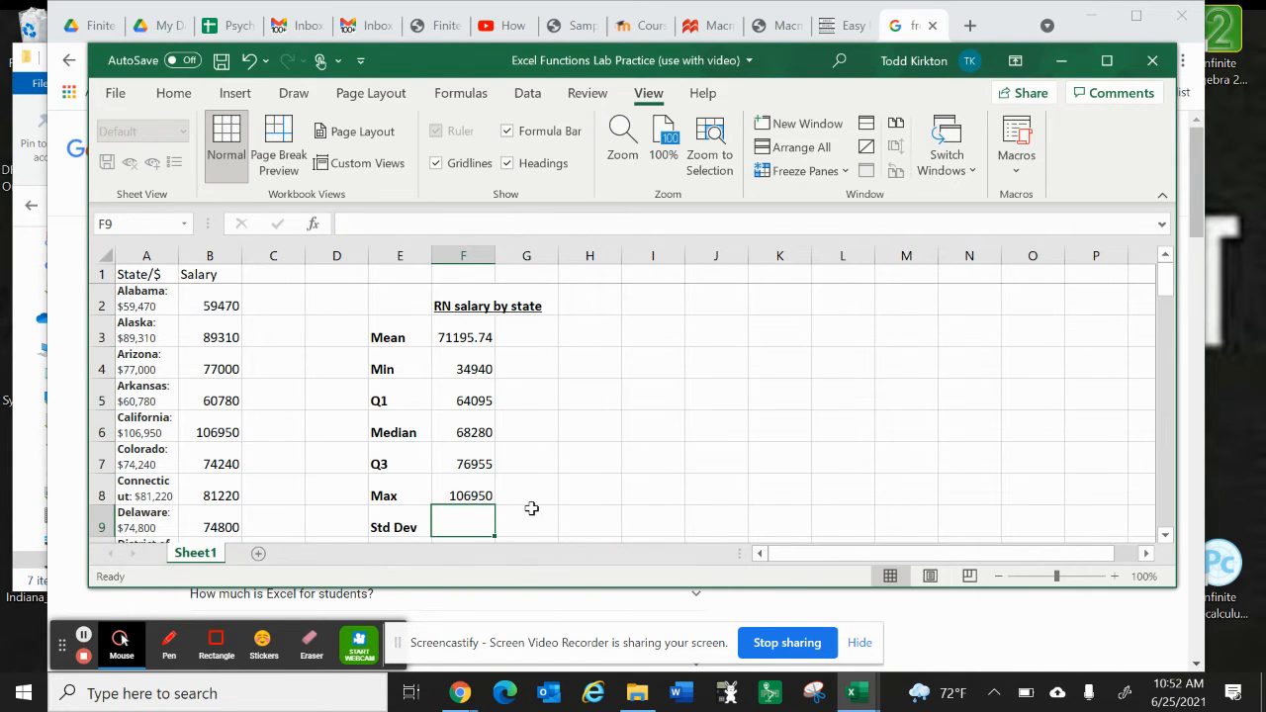
Step: Calculate the population standard deviation of the salaries in F9 with =STDEV.P(B2:B55)
scroll(493, 514, down, 1)
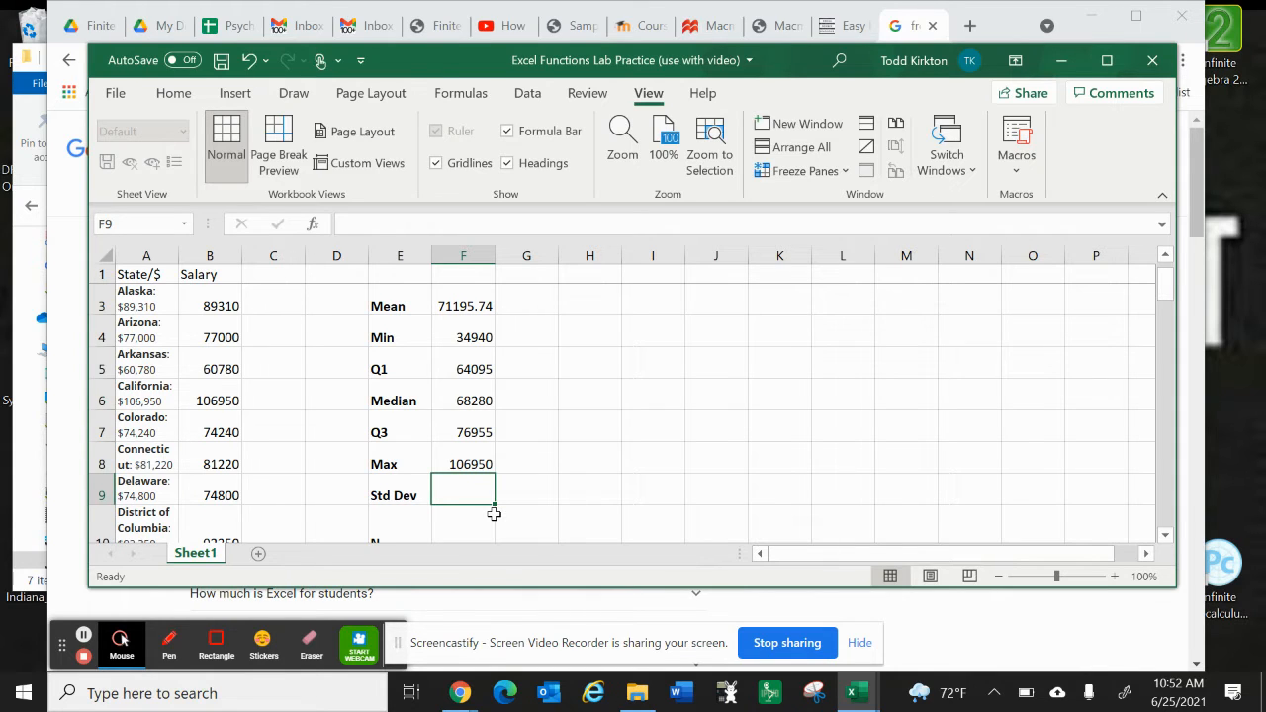
text(=st)
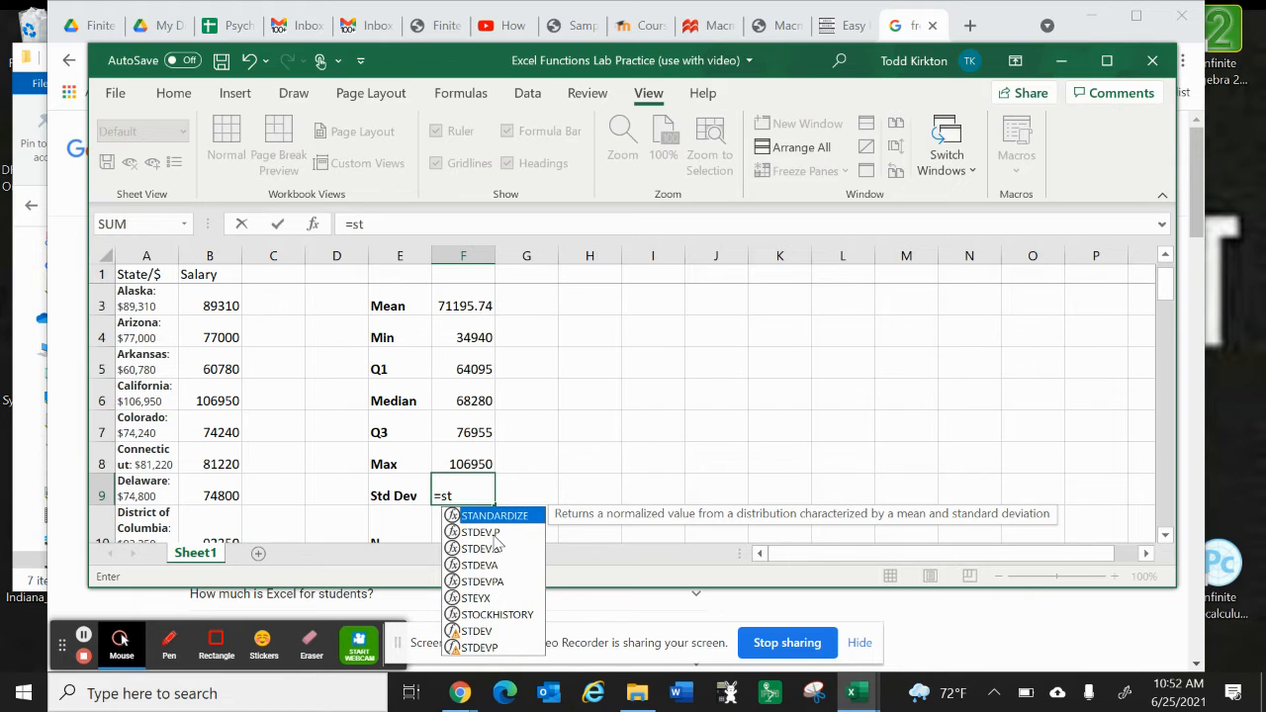
click(494, 534)
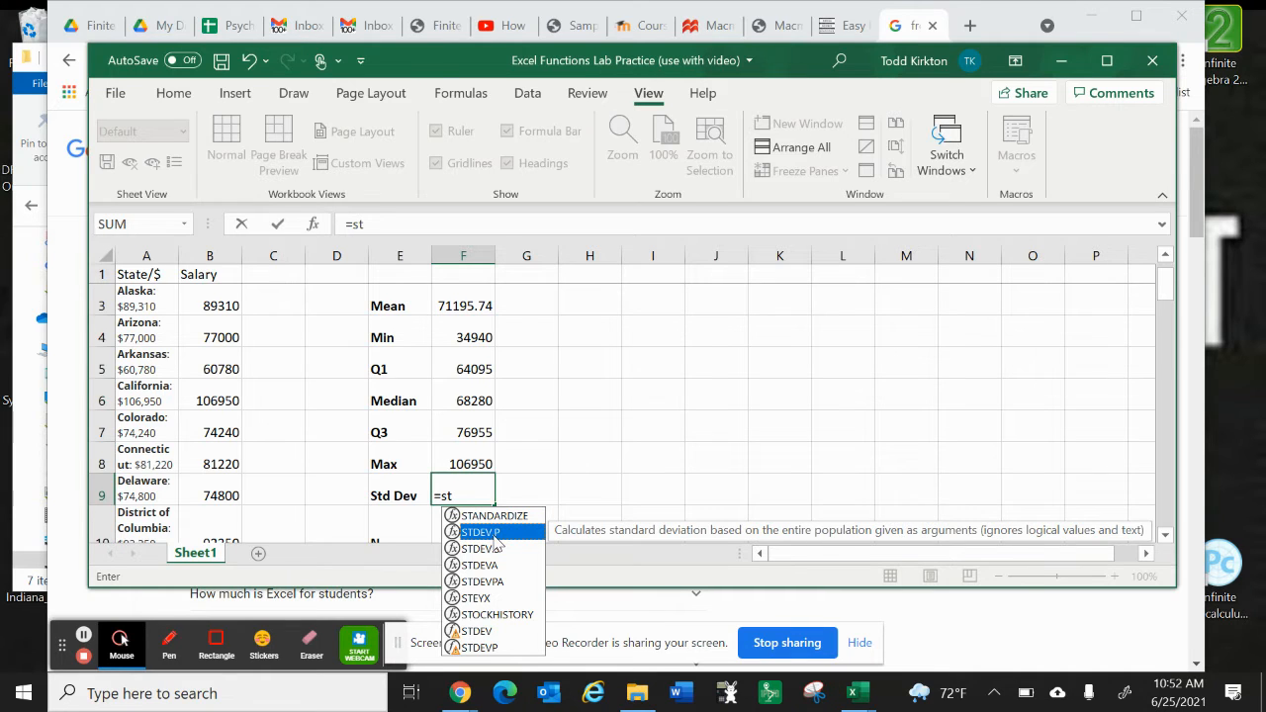
double_click(493, 534)
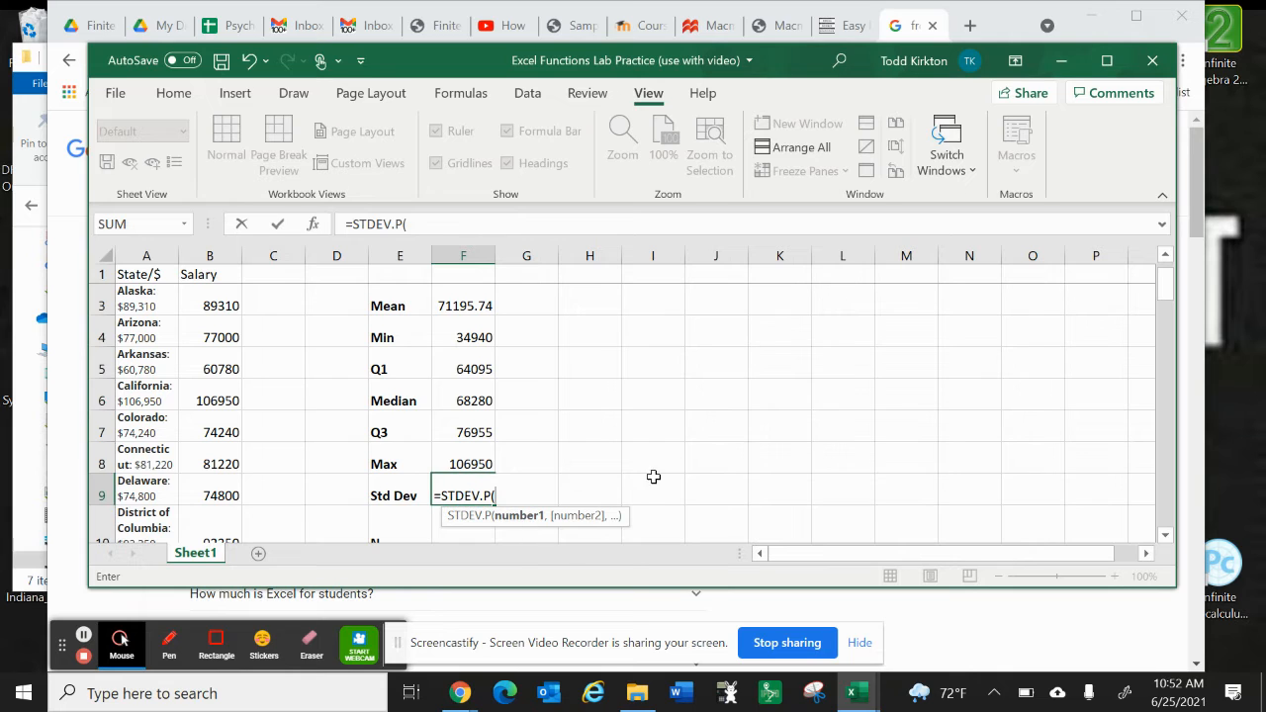
text(B2:B55))
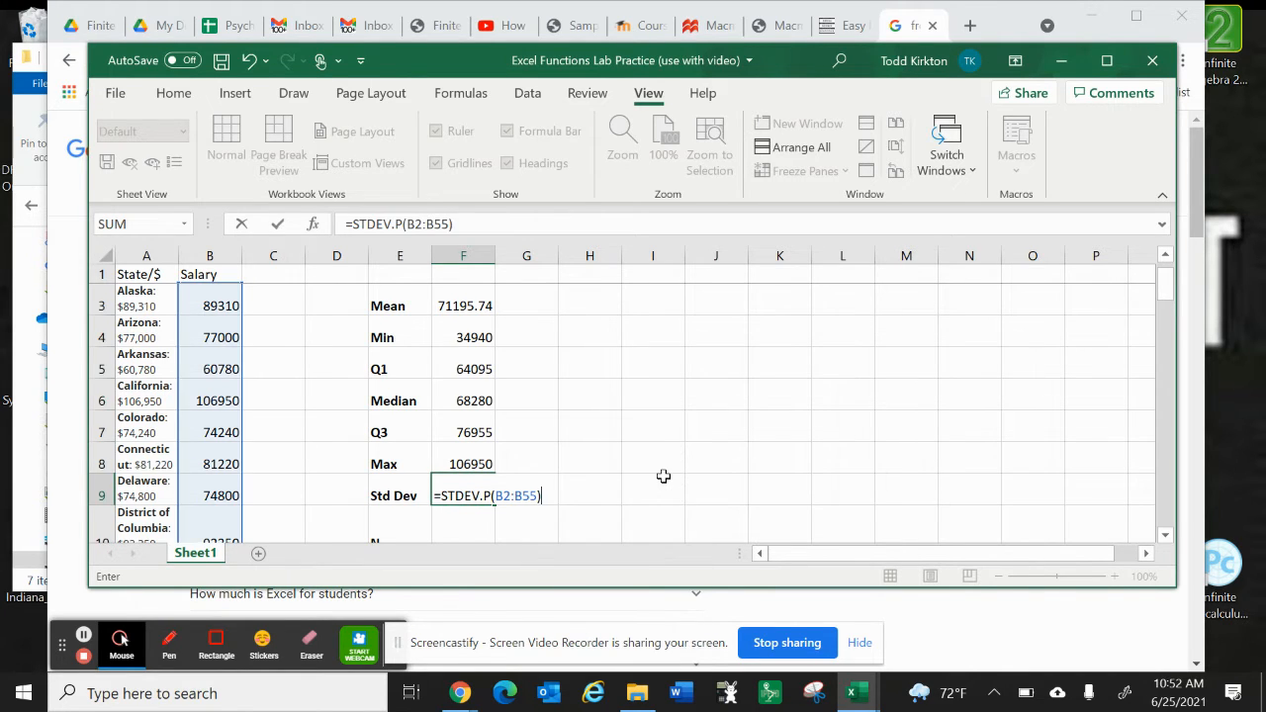
key(Return)
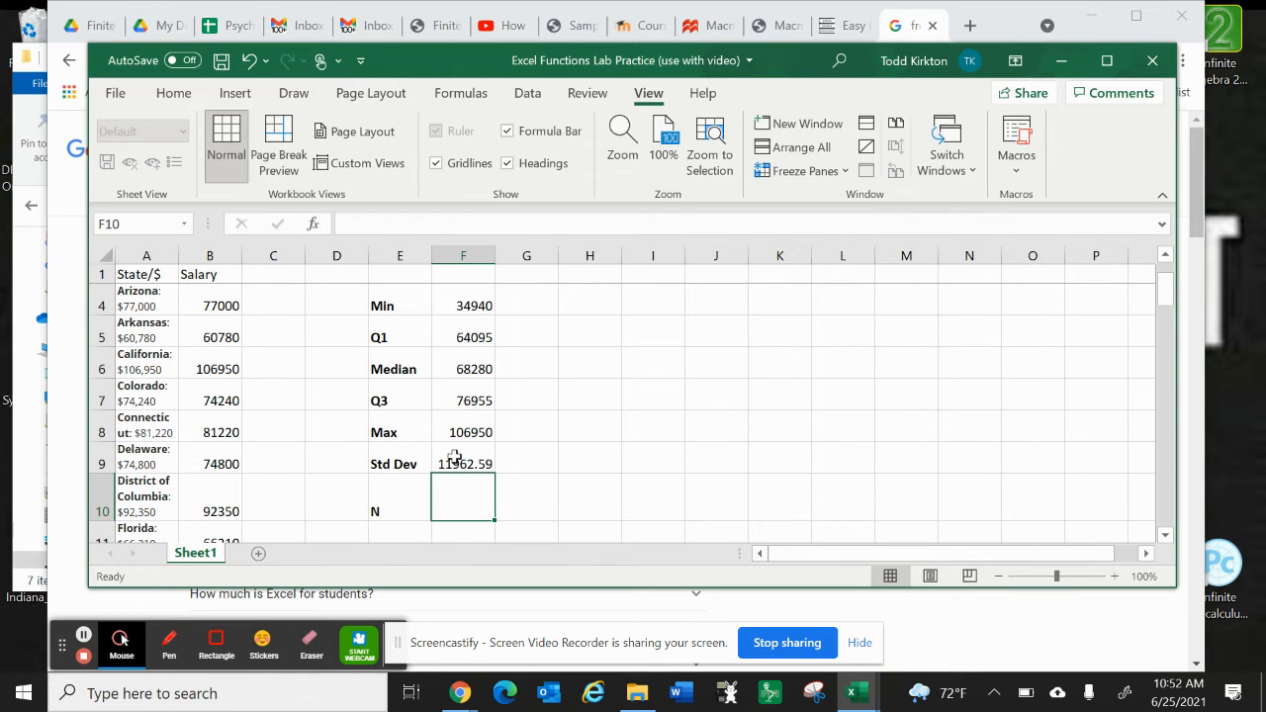
Step: Check the standard deviation formula in F9 and widen column G slightly
click(535, 461)
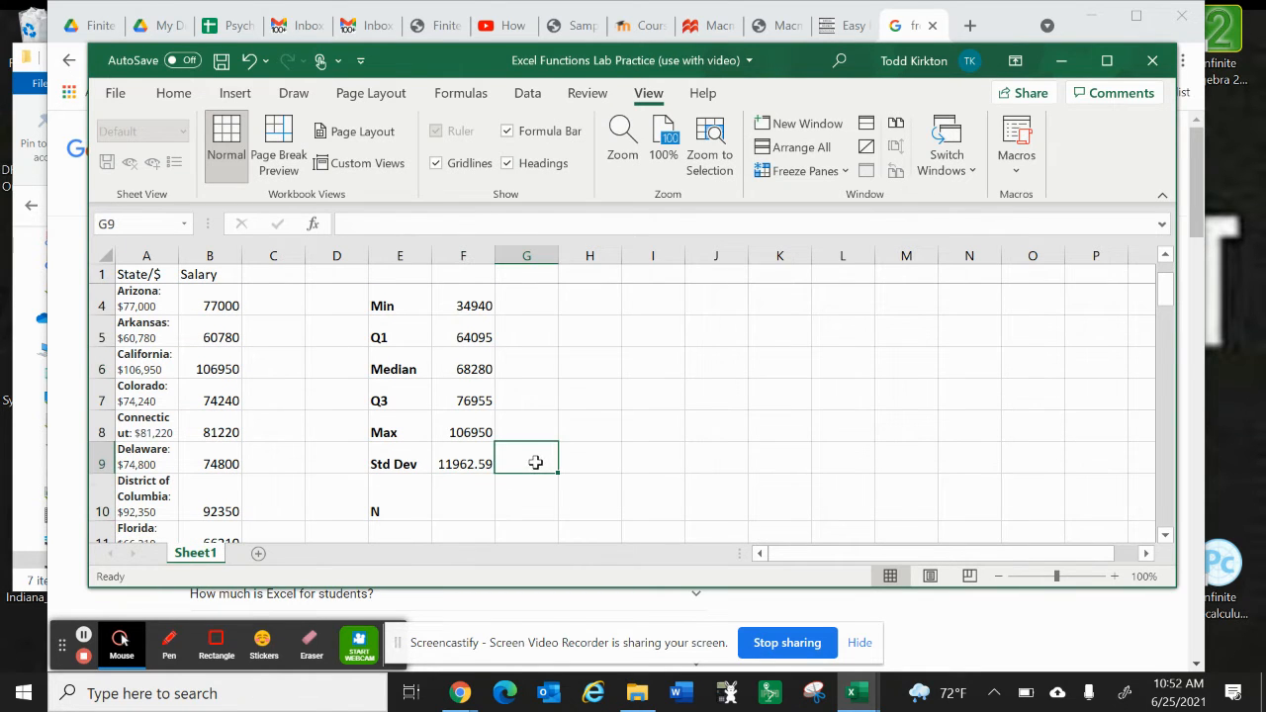
click(474, 464)
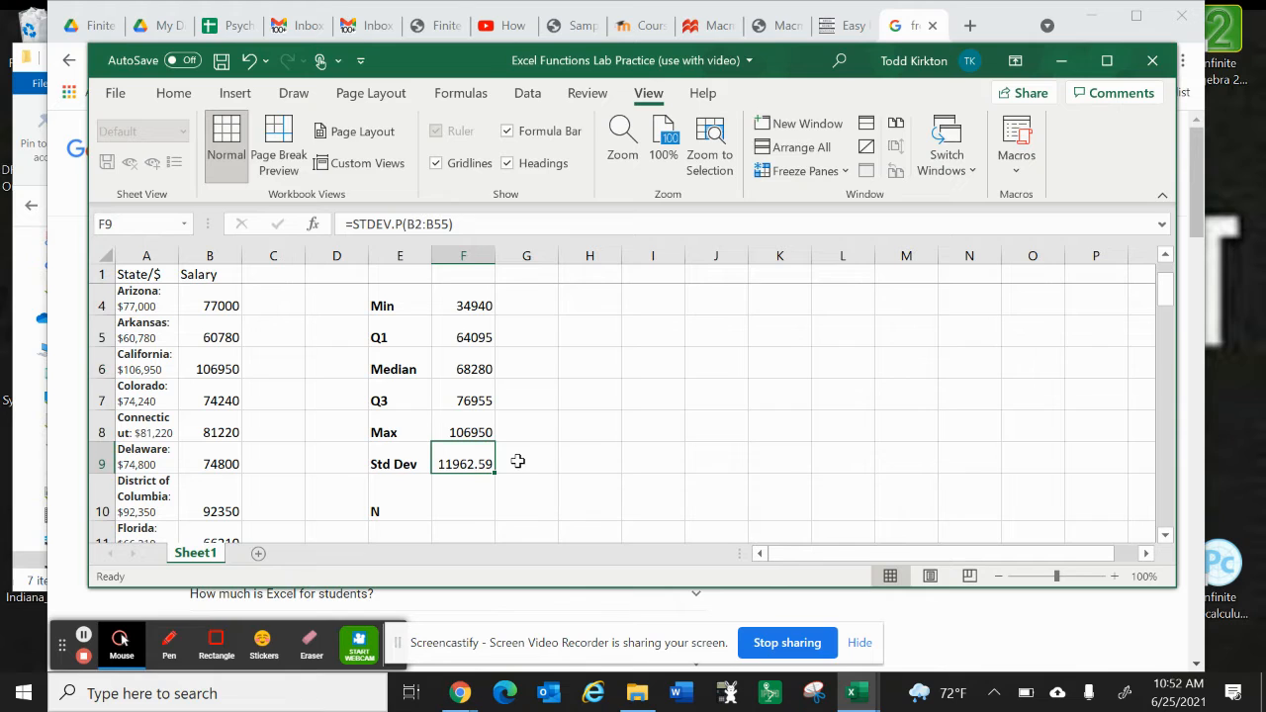
click(517, 461)
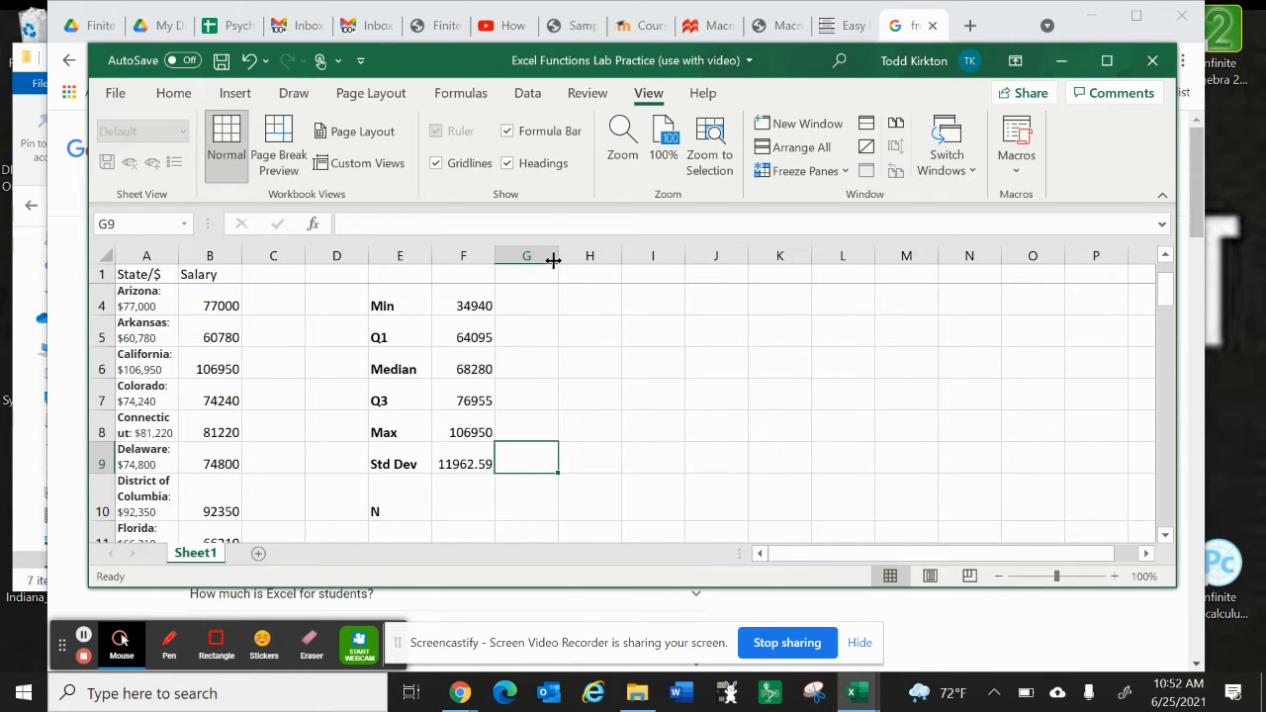
drag(556, 257, 565, 257)
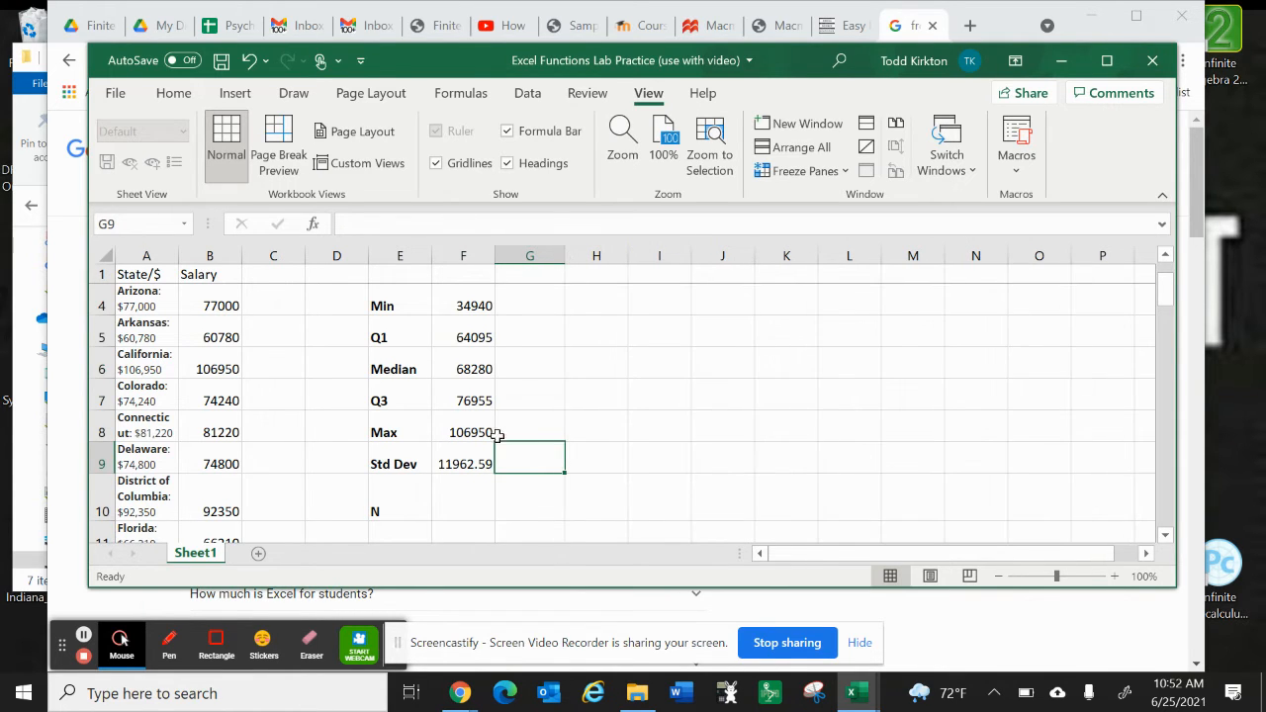
Step: Calculate the number of salaries in F10 with =COUNT(B2:B55)
scroll(495, 442, up, 1)
scroll(495, 442, down, 1)
click(451, 508)
text(=)
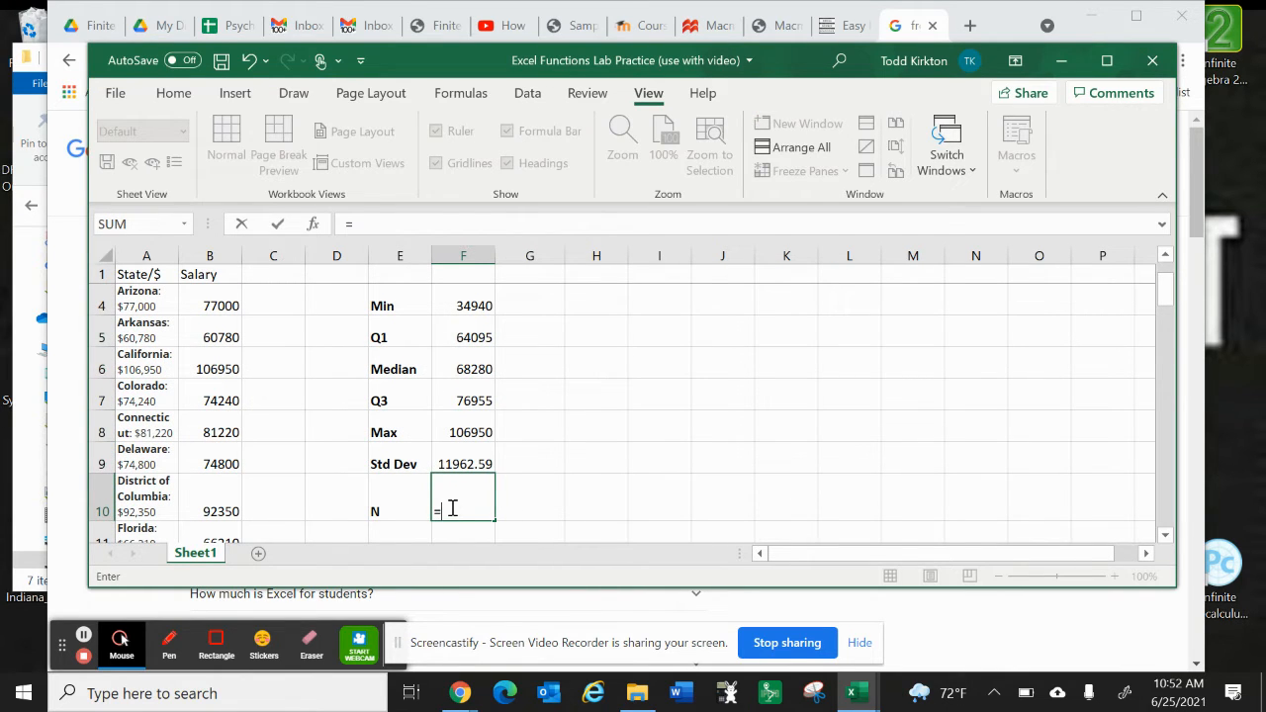
text(count)
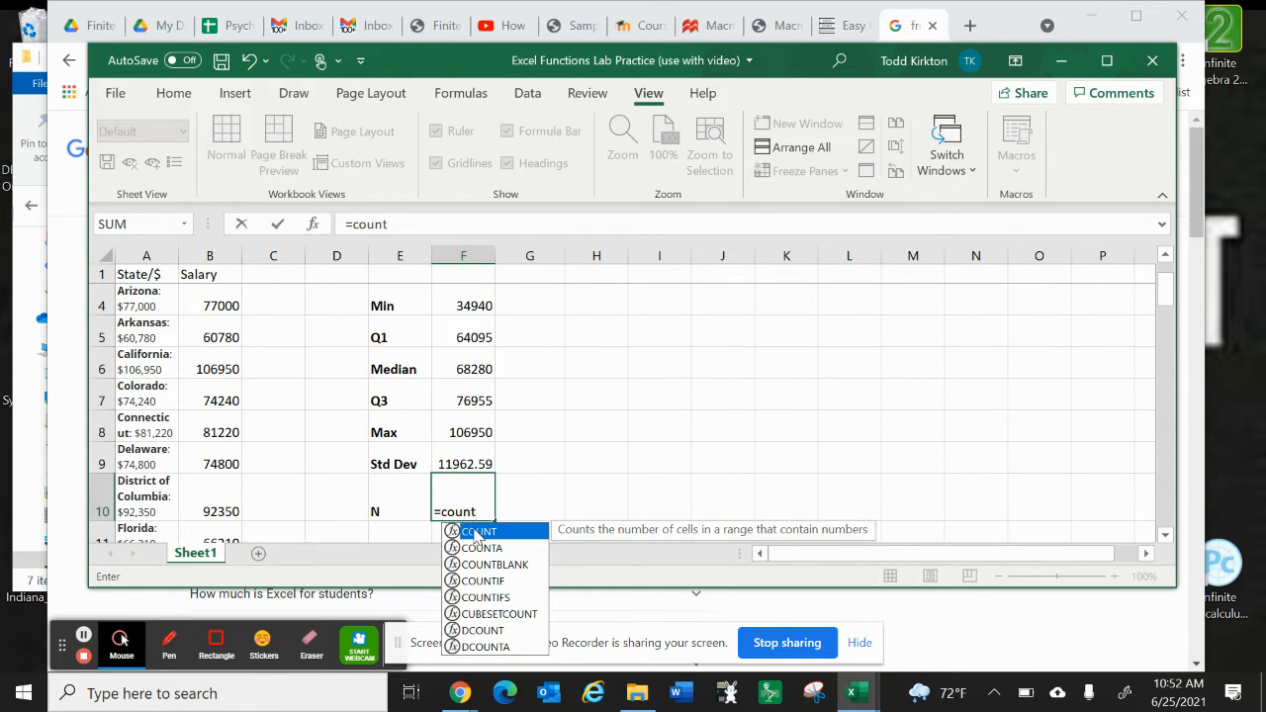
double_click(475, 533)
text(B)
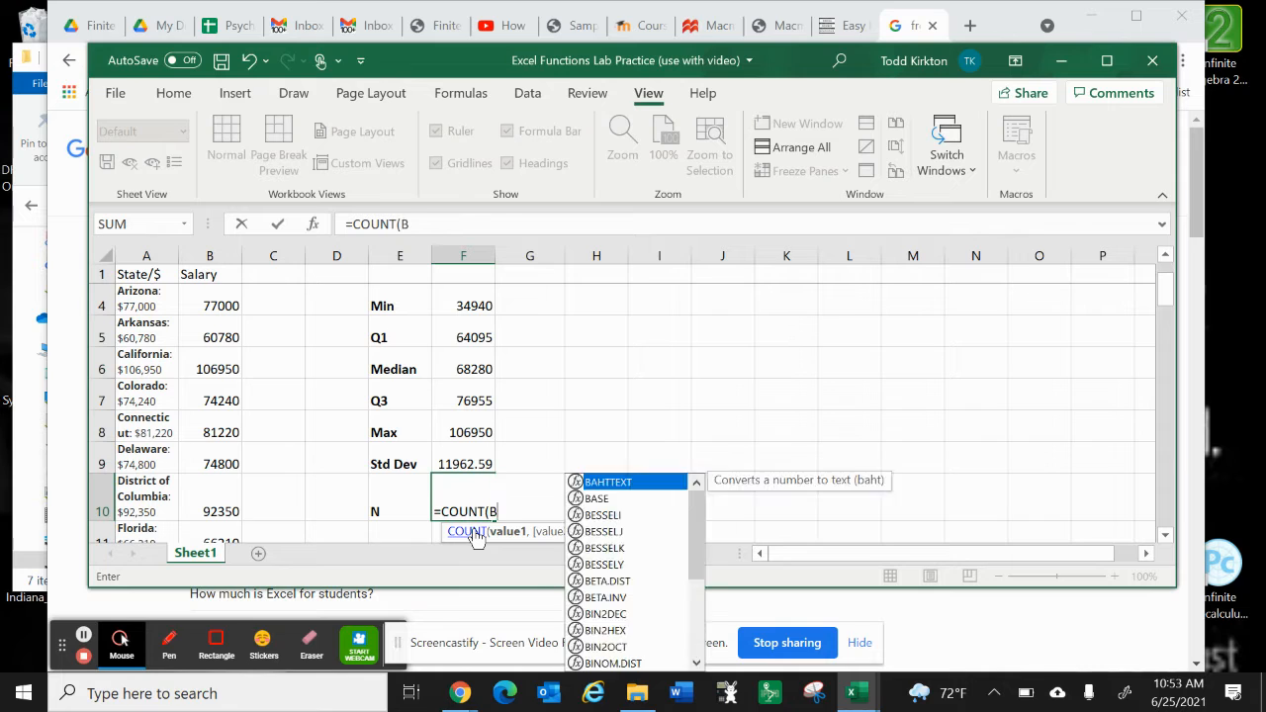
text(2:B55)
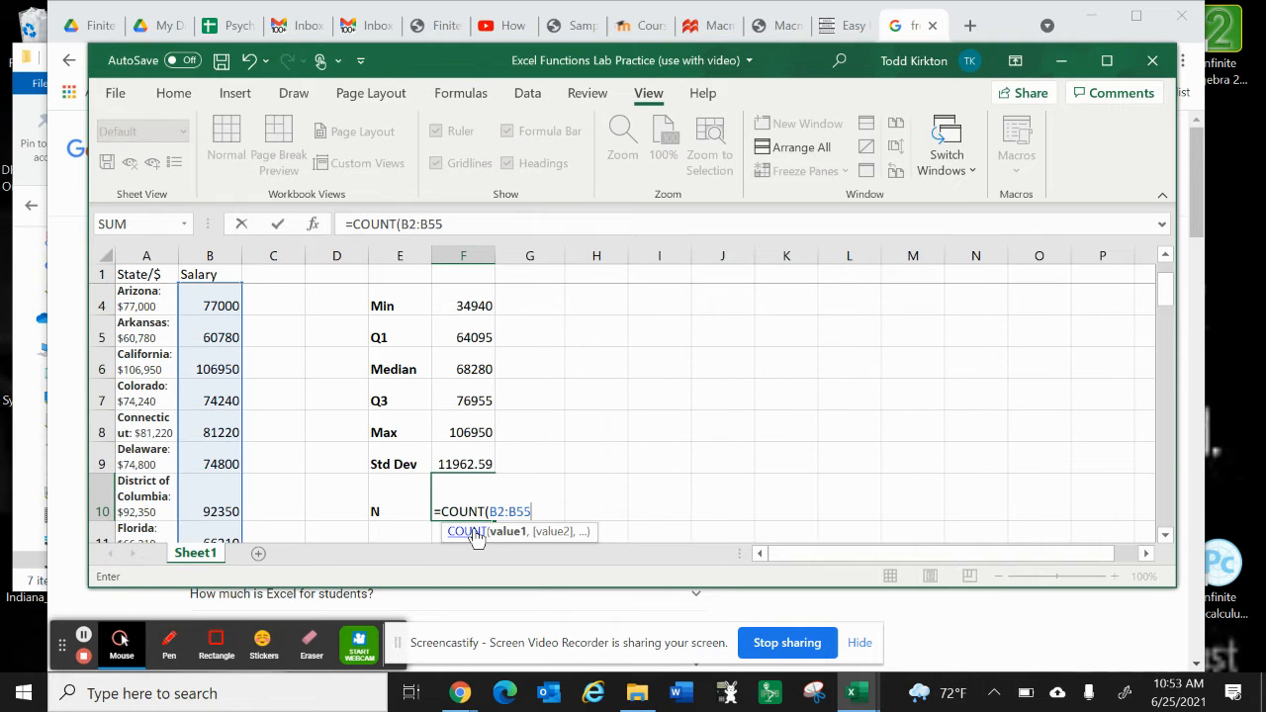
key(Return)
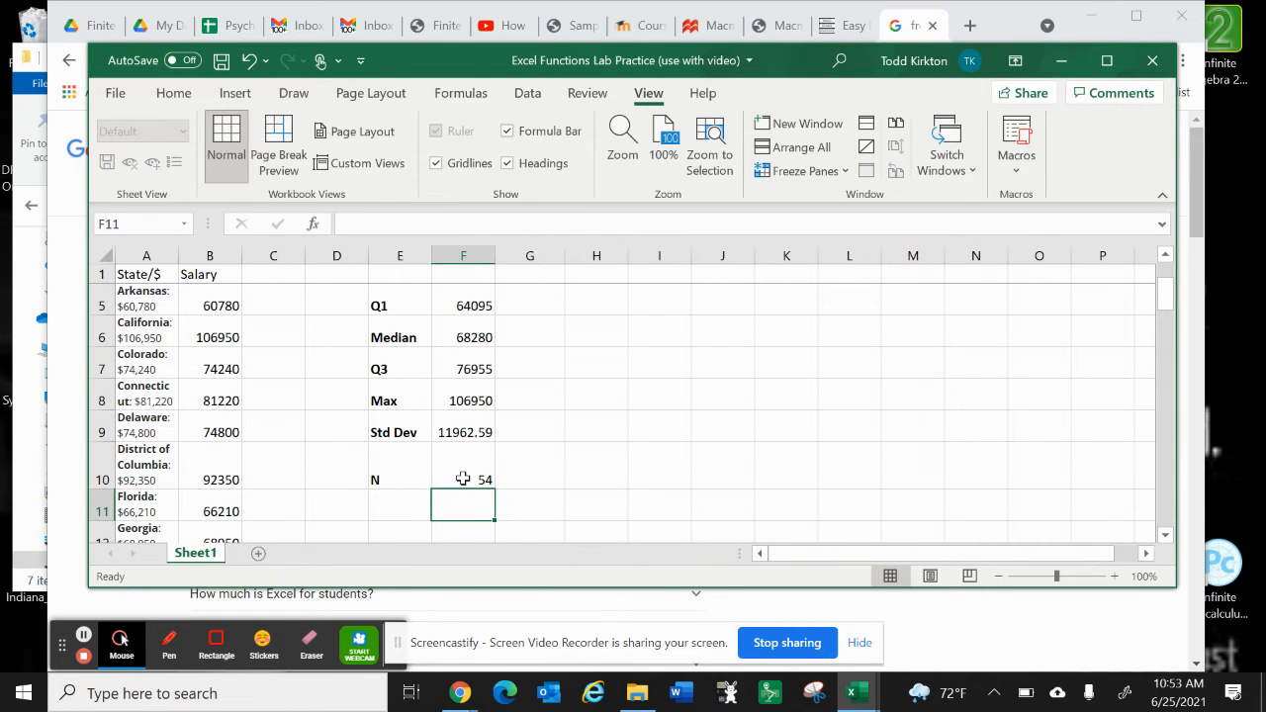
Step: Check the count formula in F10 and look over the salary list and summary statistics
click(463, 479)
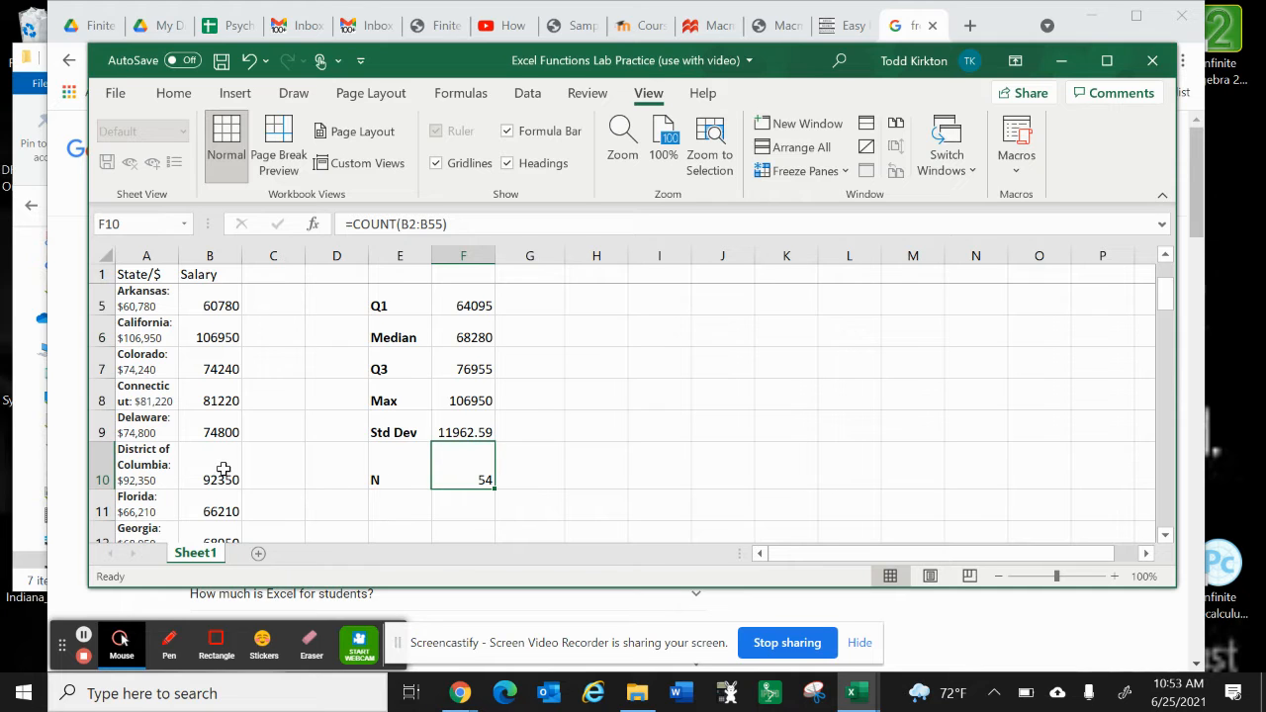
scroll(242, 467, down, 2)
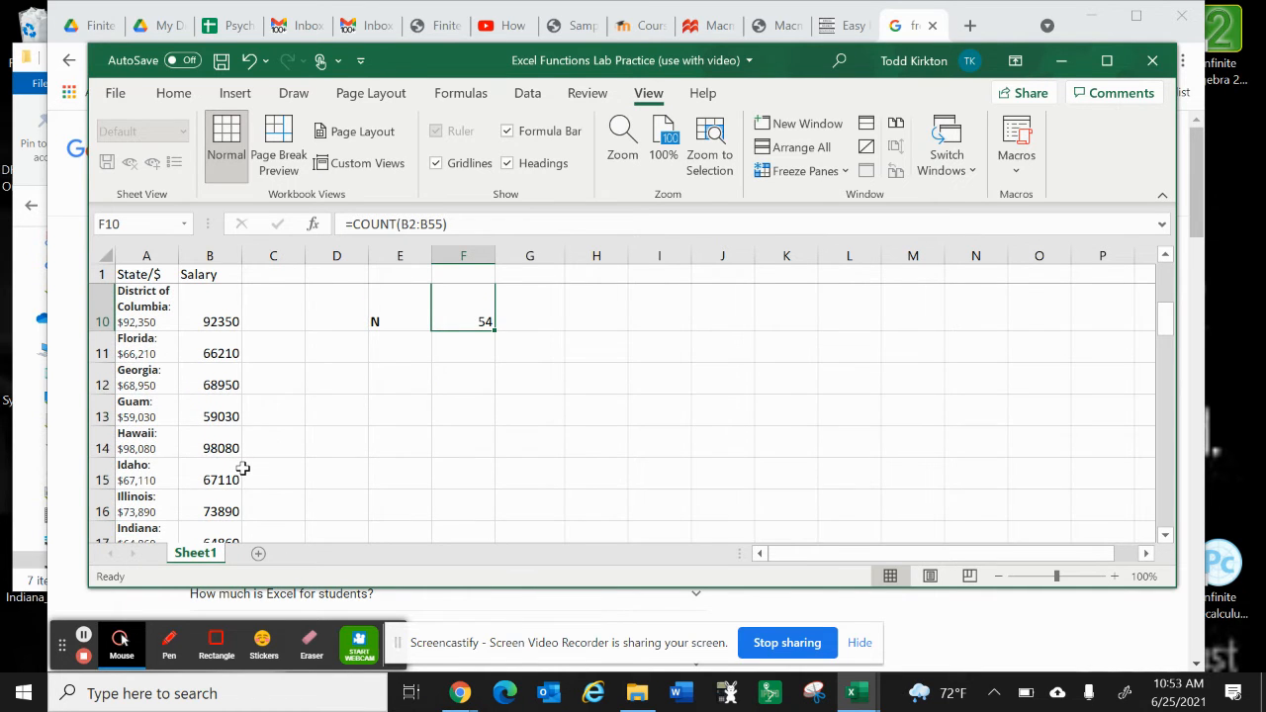
scroll(242, 468, up, 2)
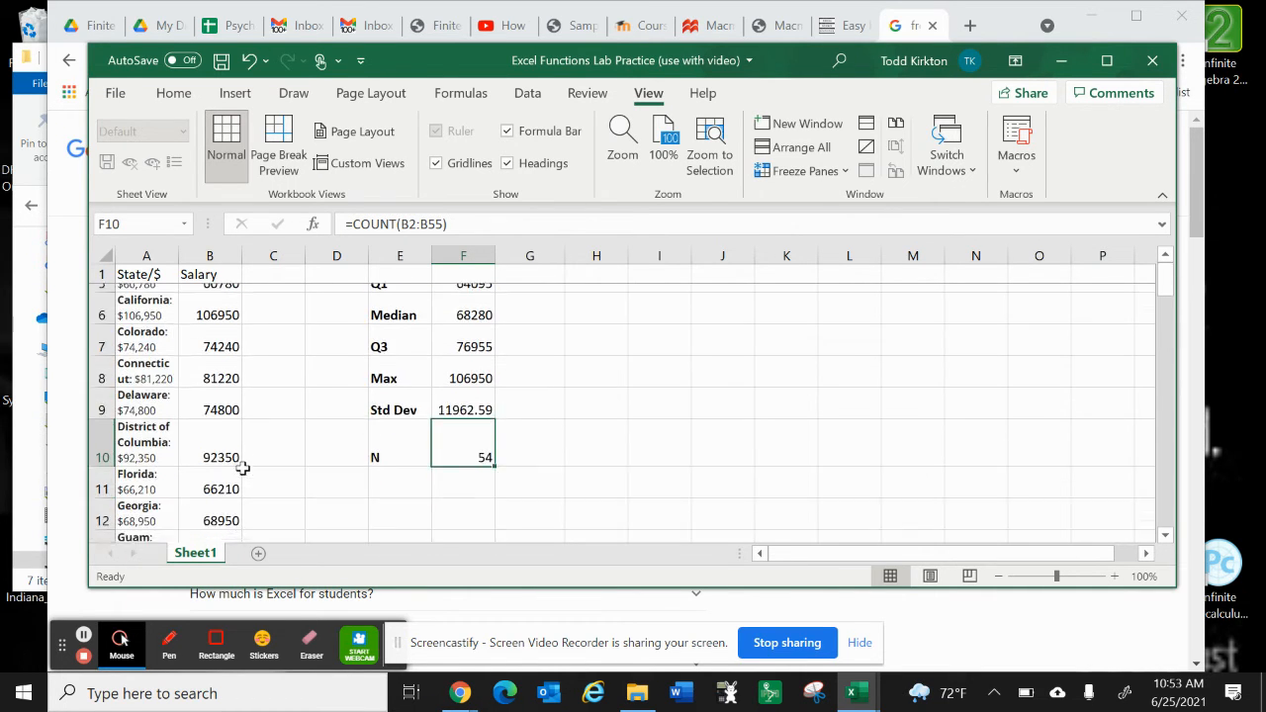
scroll(352, 370, up, 2)
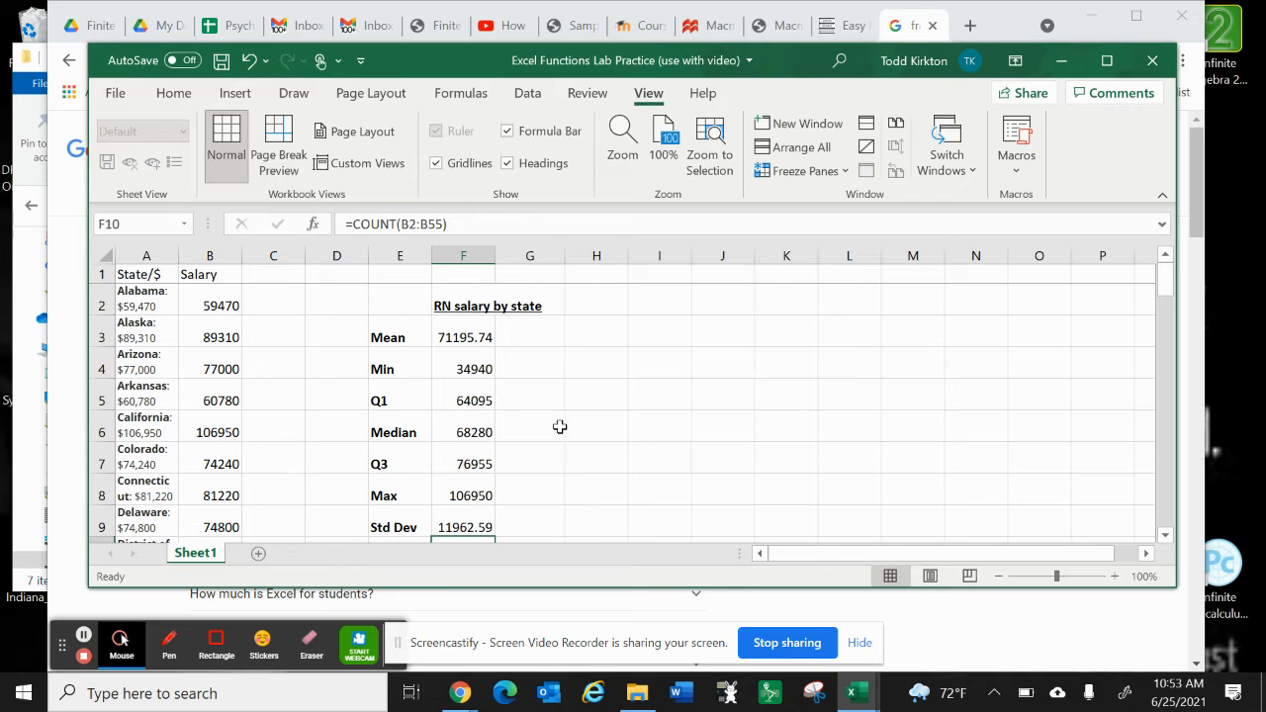
Step: Enter the label IQR in H6
click(591, 427)
text(IQ)
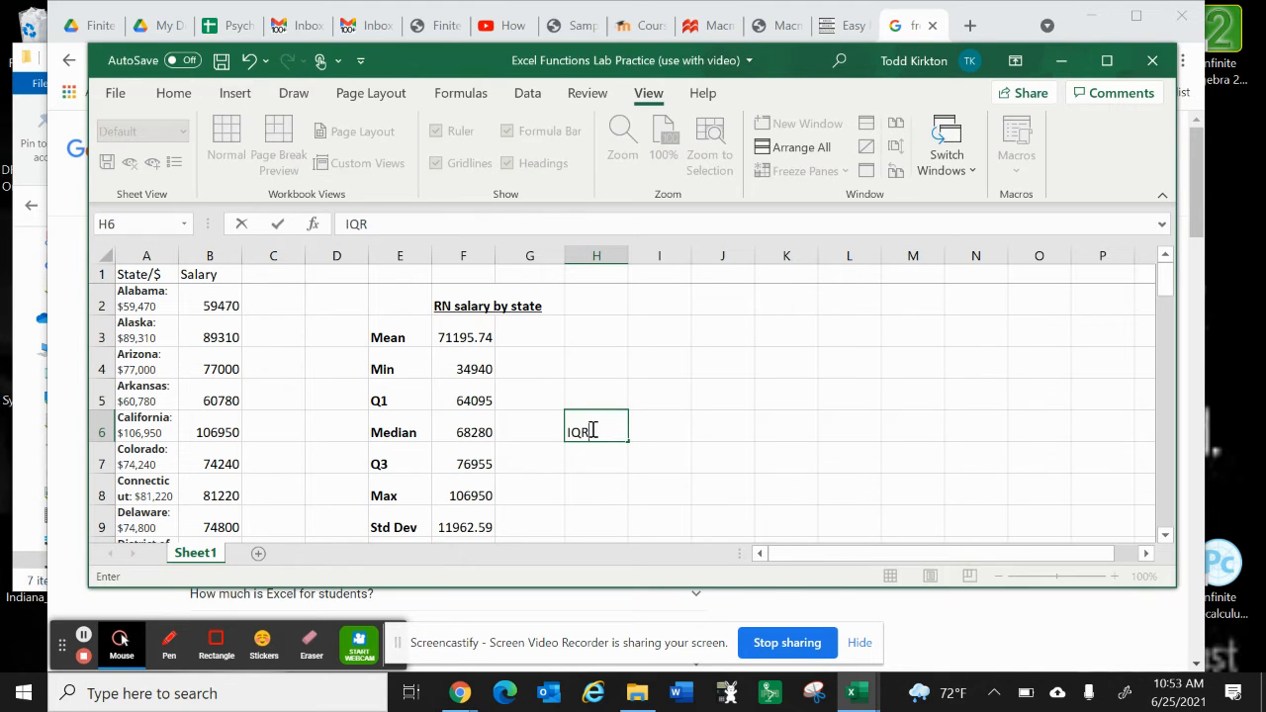
text(R)
key(Tab)
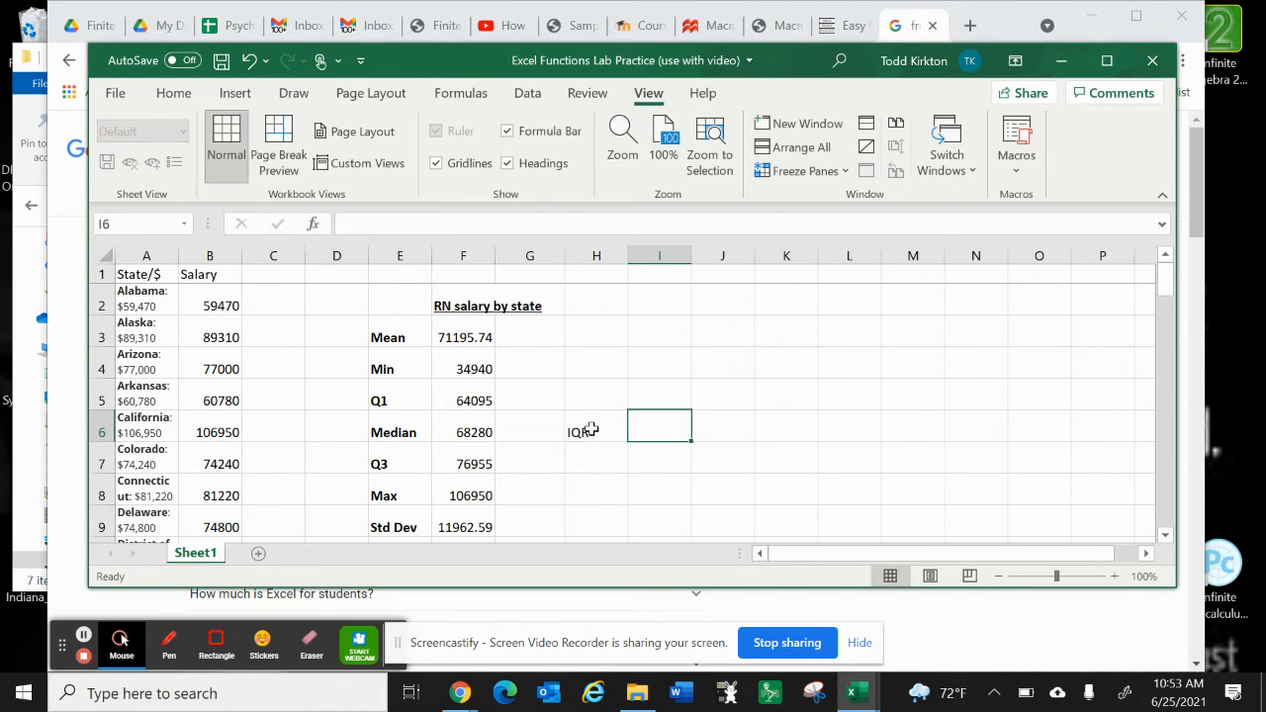
Step: Calculate the interquartile range in I6 by subtracting Q1 from Q3 with =F7-F5
text(=)
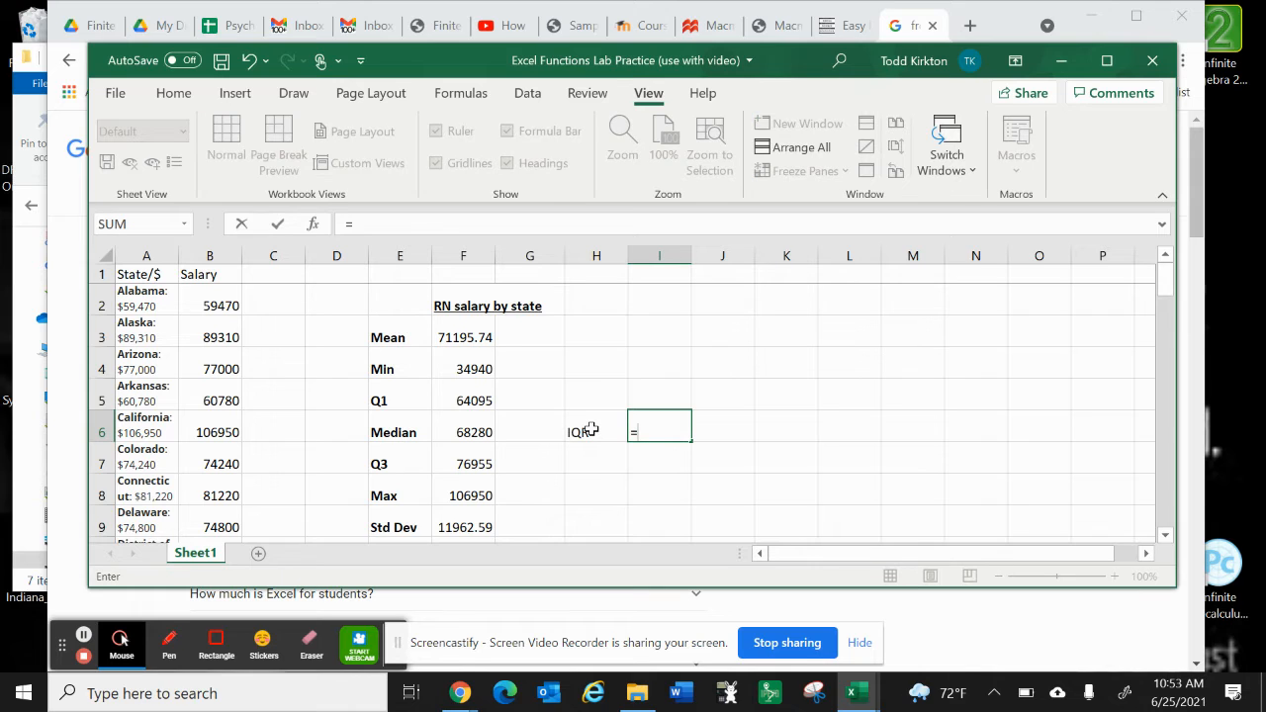
text(in)
key(BackSpace)
text(q)
key(BackSpace)
key(BackSpace)
click(473, 466)
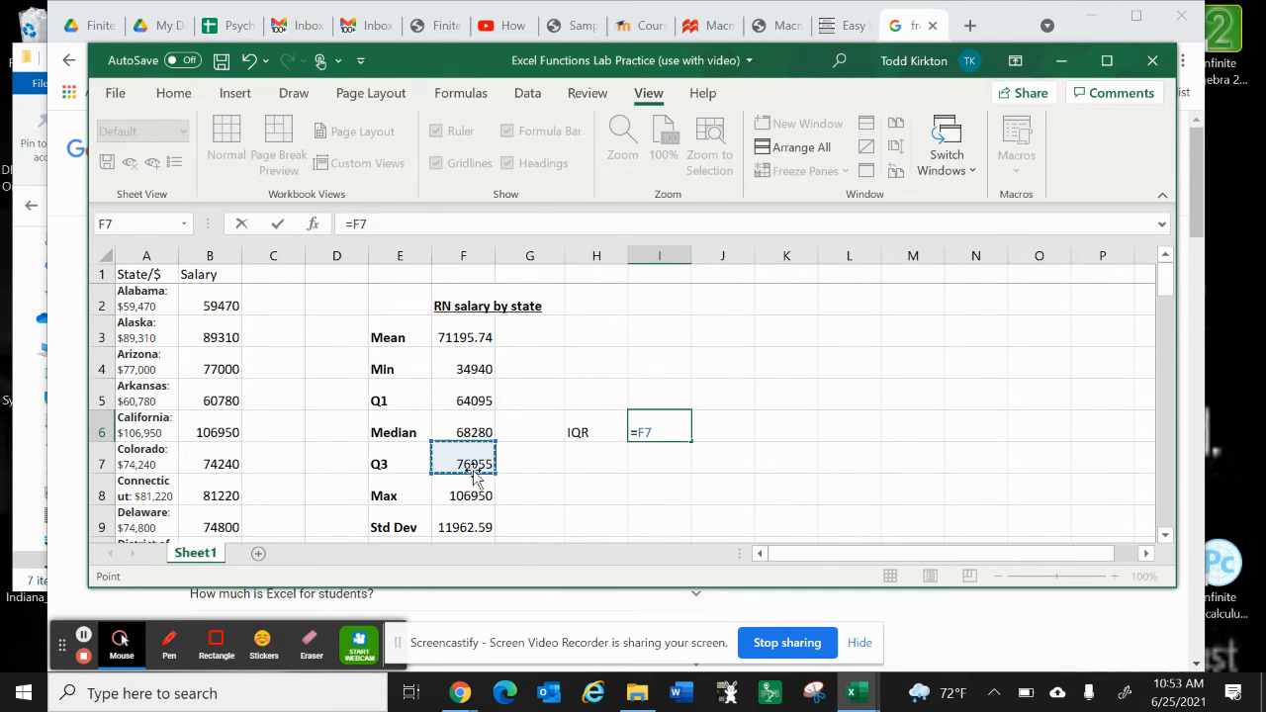
text(-)
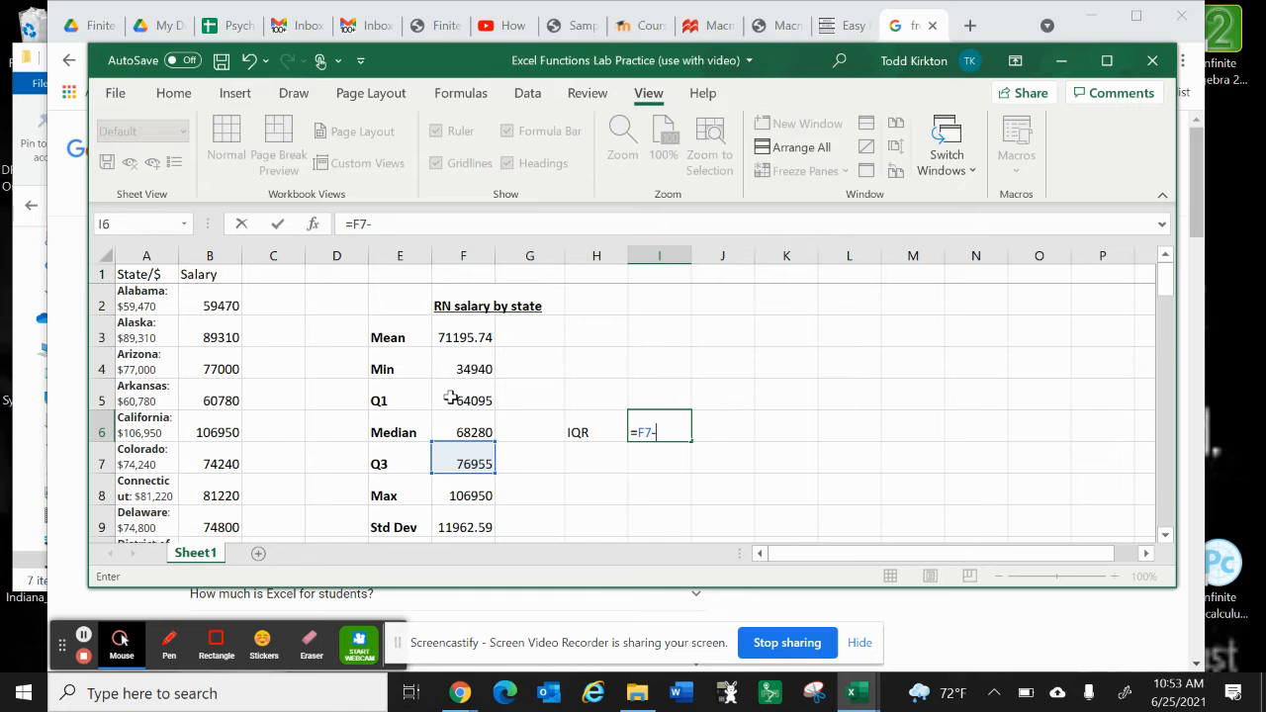
click(451, 398)
key(Return)
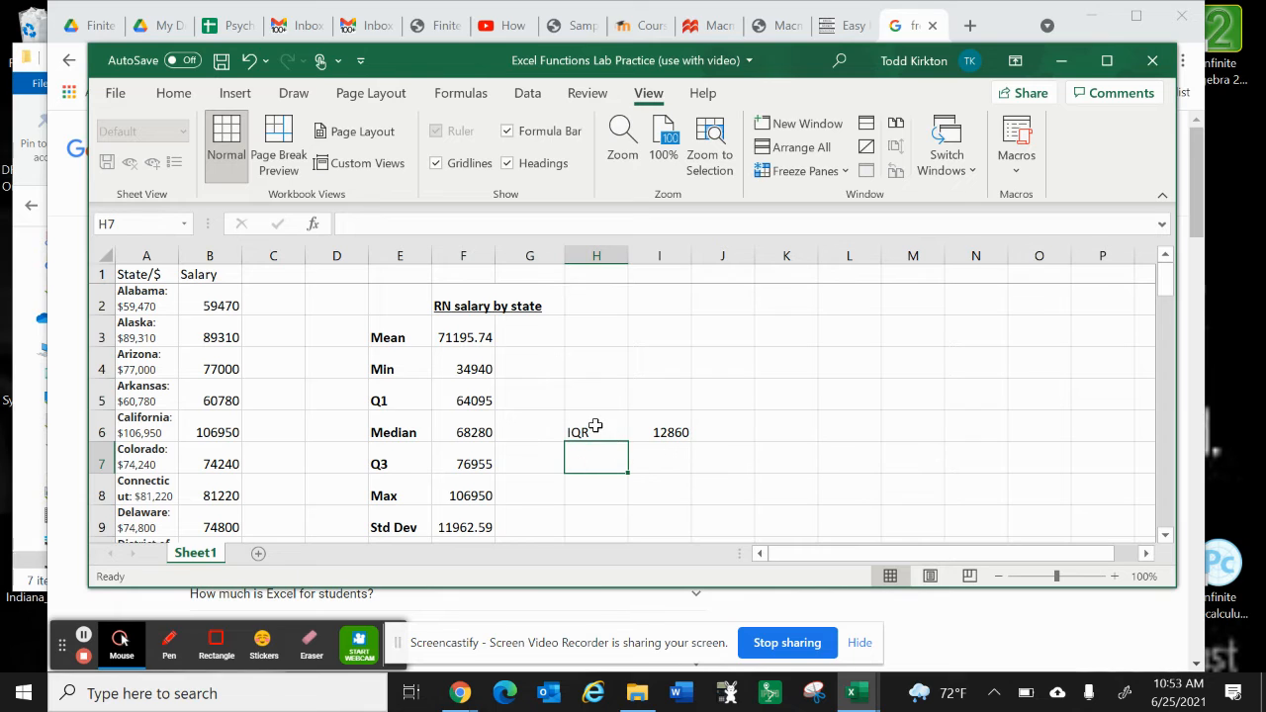
Step: Clear the IQR label from H6 and the interquartile range formula from I6
drag(596, 424, 667, 420)
key(BackSpace)
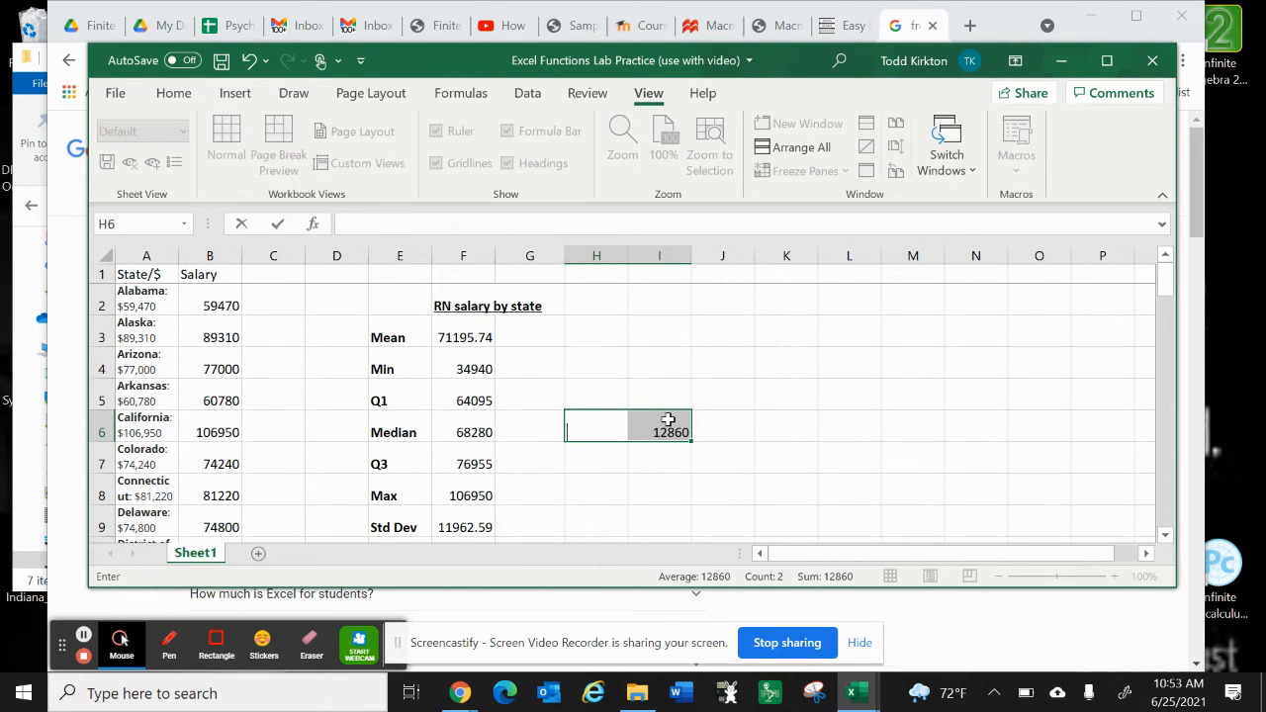
click(668, 419)
key(BackSpace)
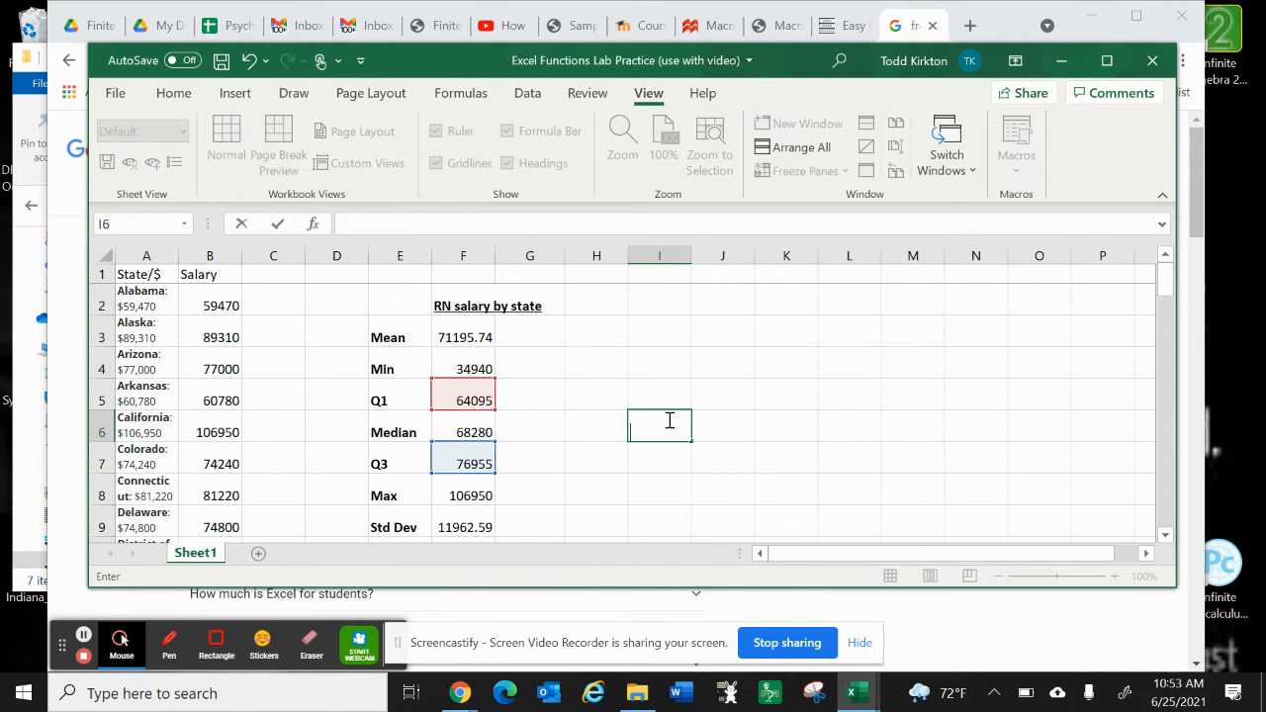
click(583, 445)
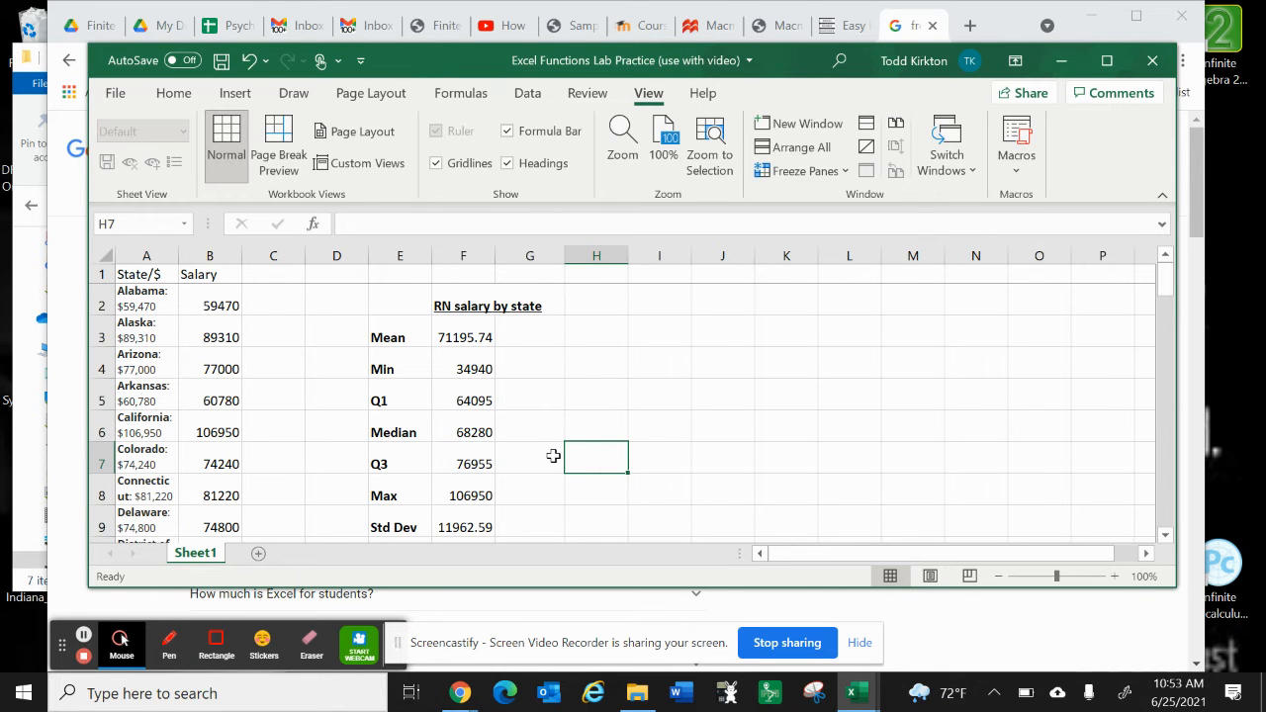
scroll(553, 456, up, 1)
scroll(552, 456, down, 2)
scroll(553, 456, up, 1)
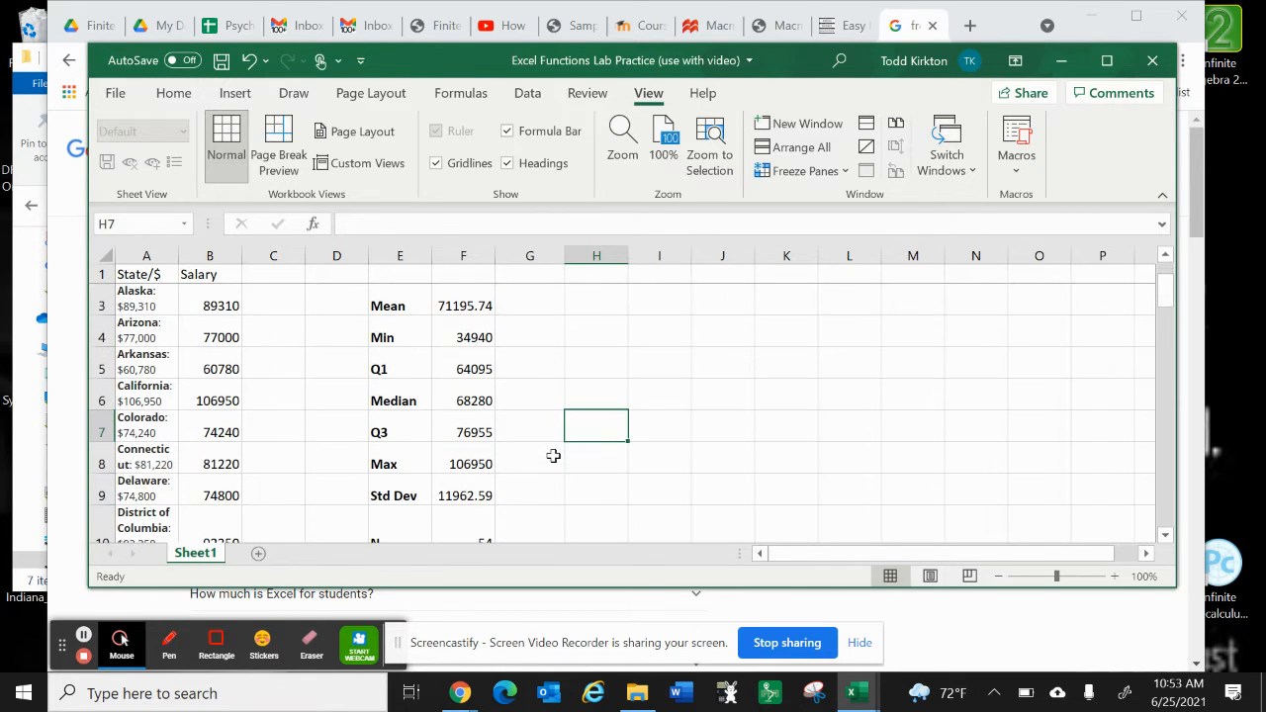
scroll(552, 456, down, 2)
scroll(552, 456, up, 3)
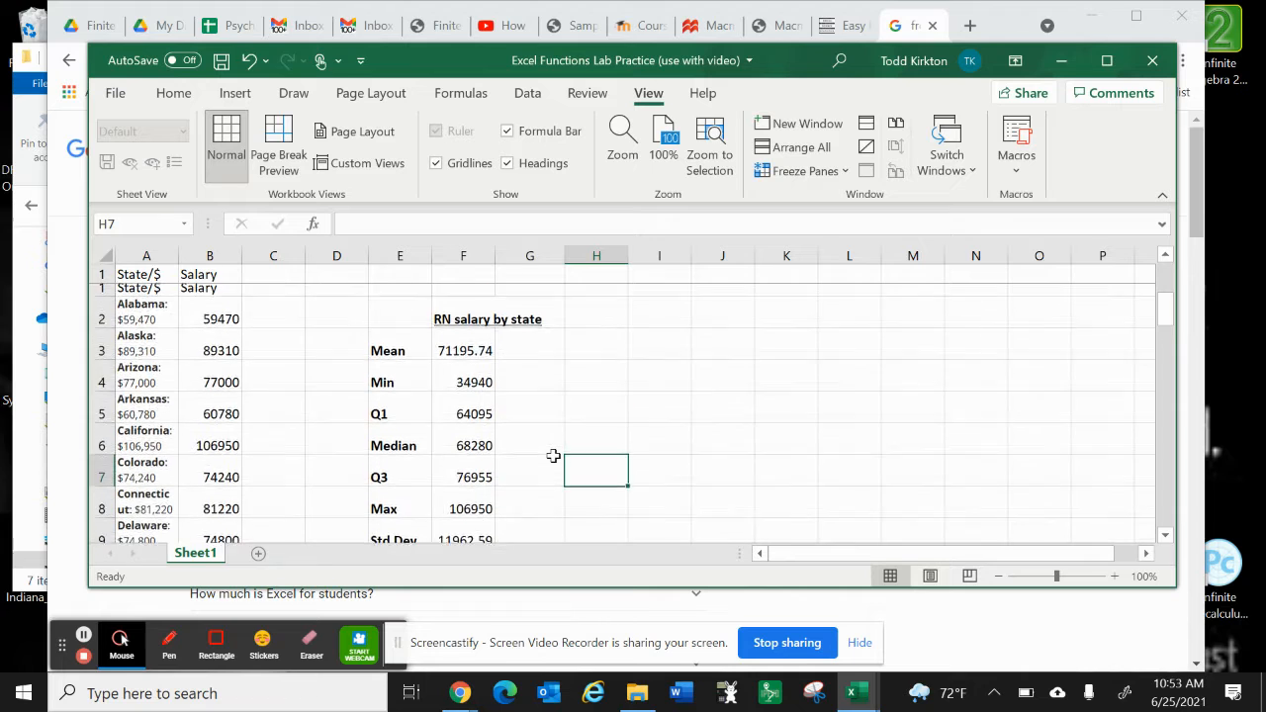
Step: Insert a histogram of the salaries in B2:B55
scroll(263, 407, up, 1)
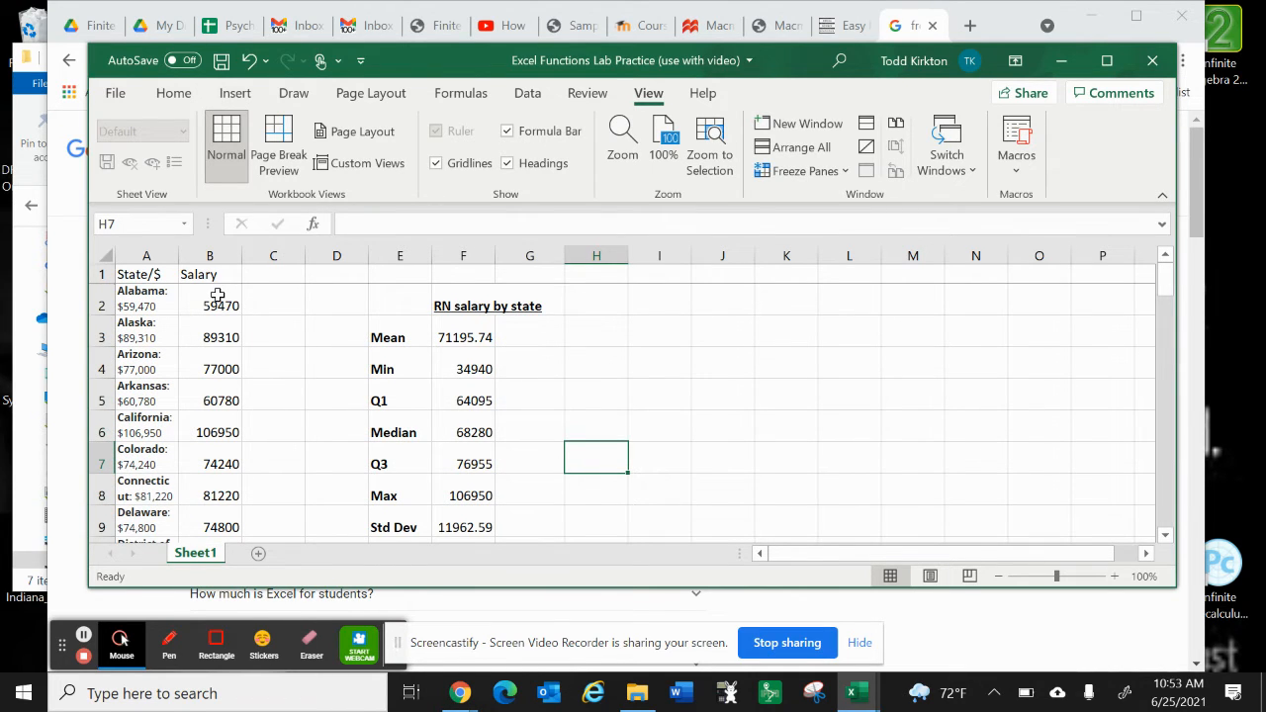
drag(217, 295, 220, 490)
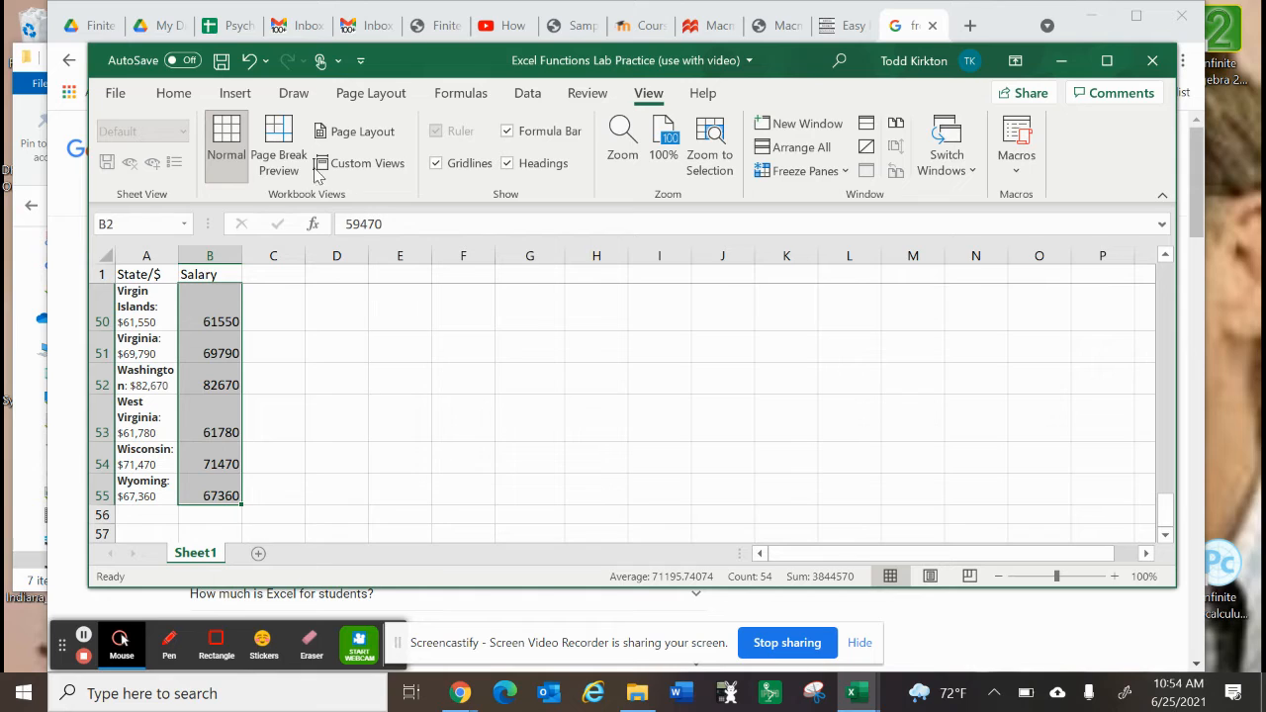
click(233, 96)
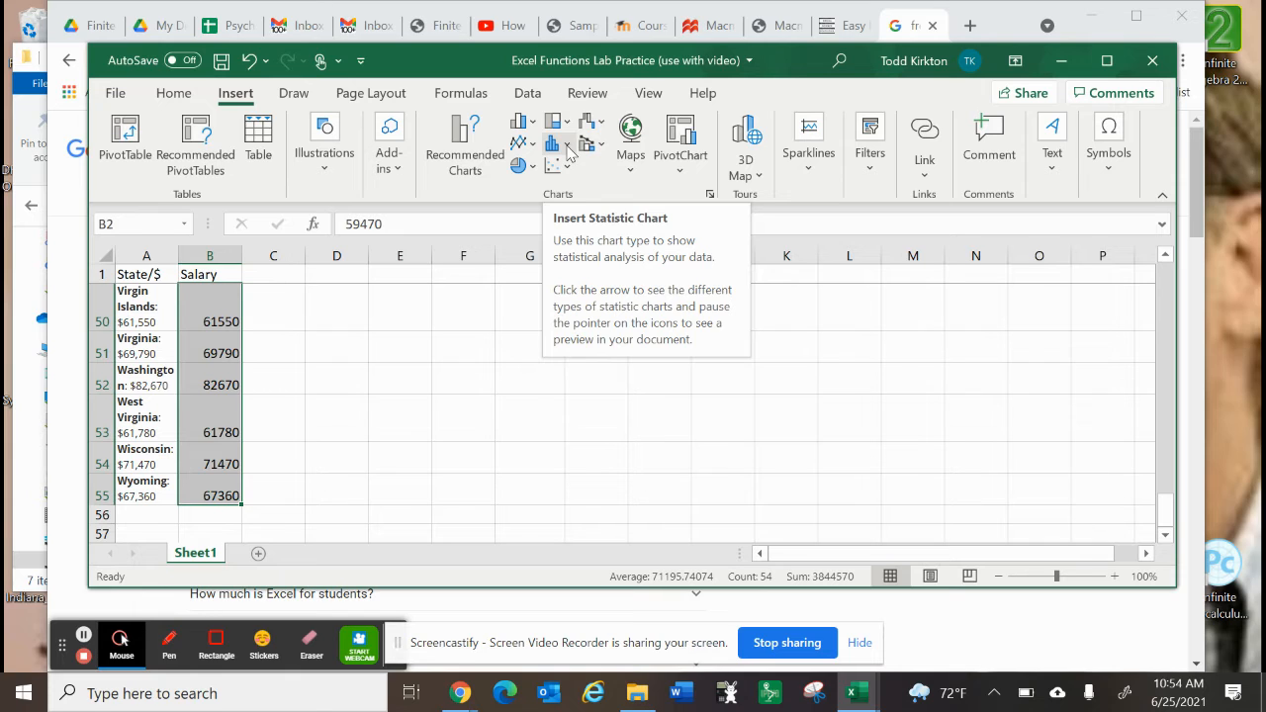
click(568, 148)
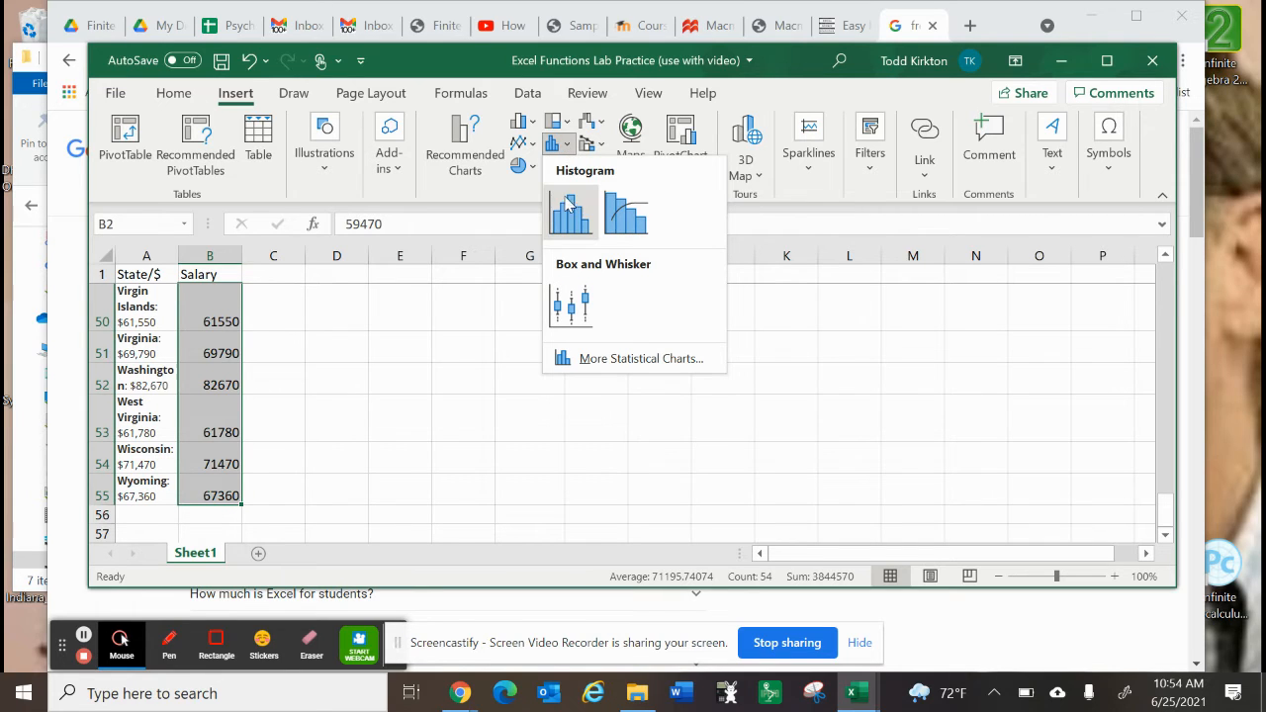
click(569, 215)
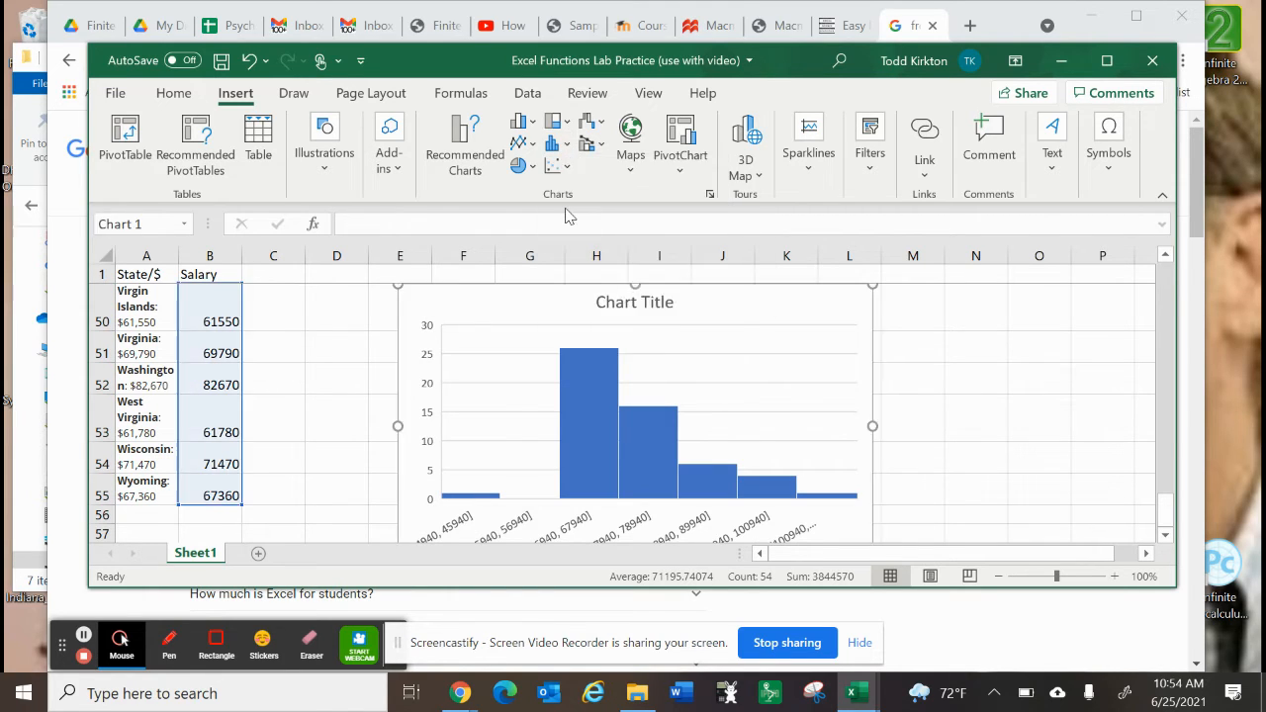
Step: Set the bin width of the histogram's horizontal axis to 10000
scroll(627, 426, down, 1)
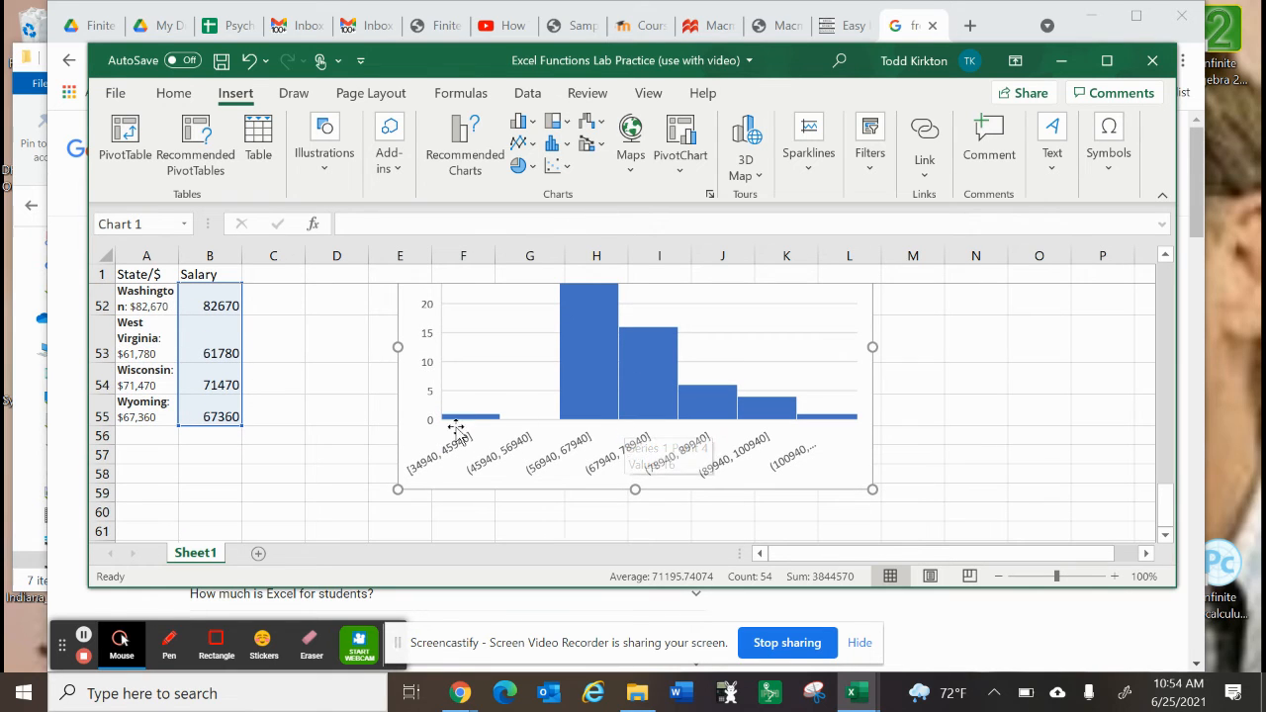
click(567, 456)
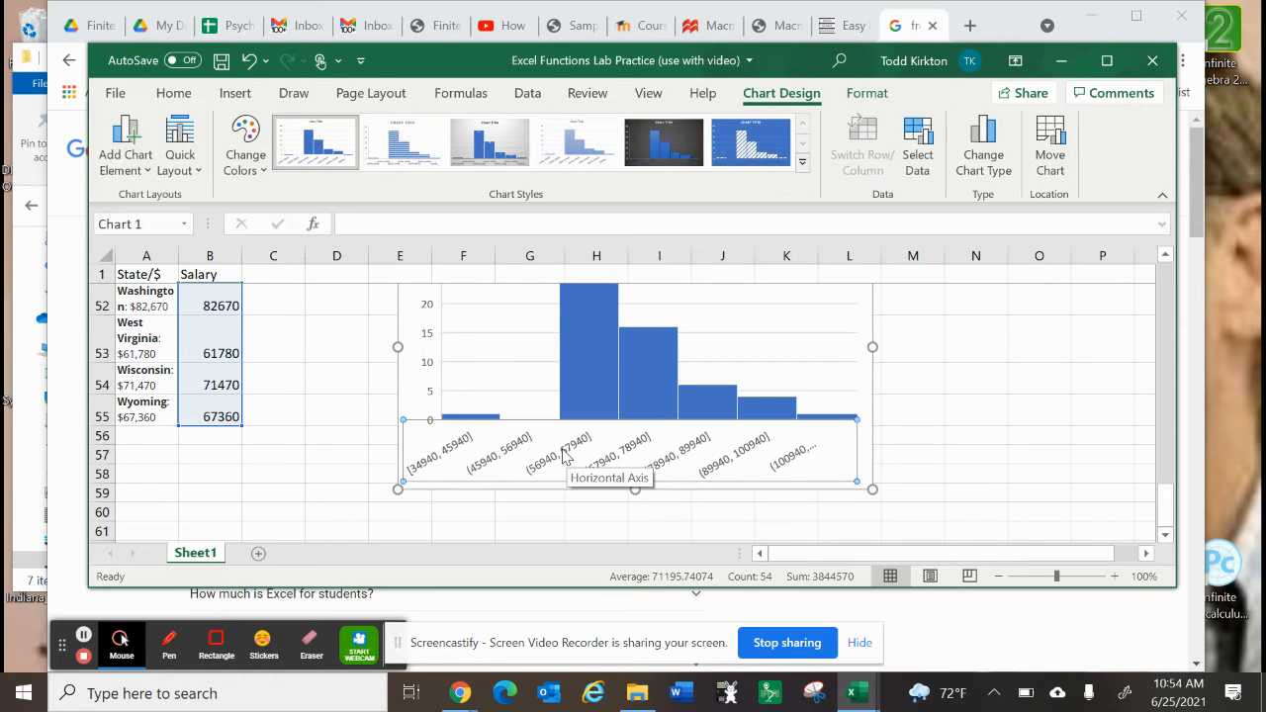
double_click(564, 457)
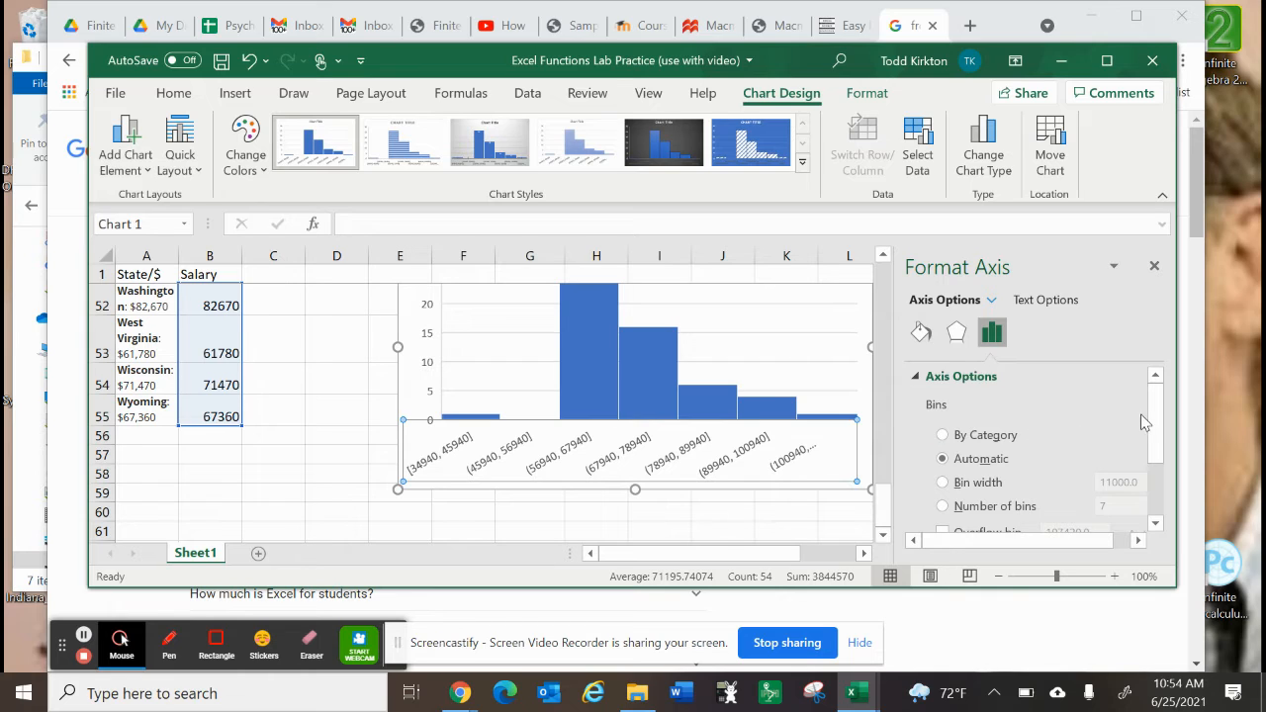
drag(1159, 419, 1164, 451)
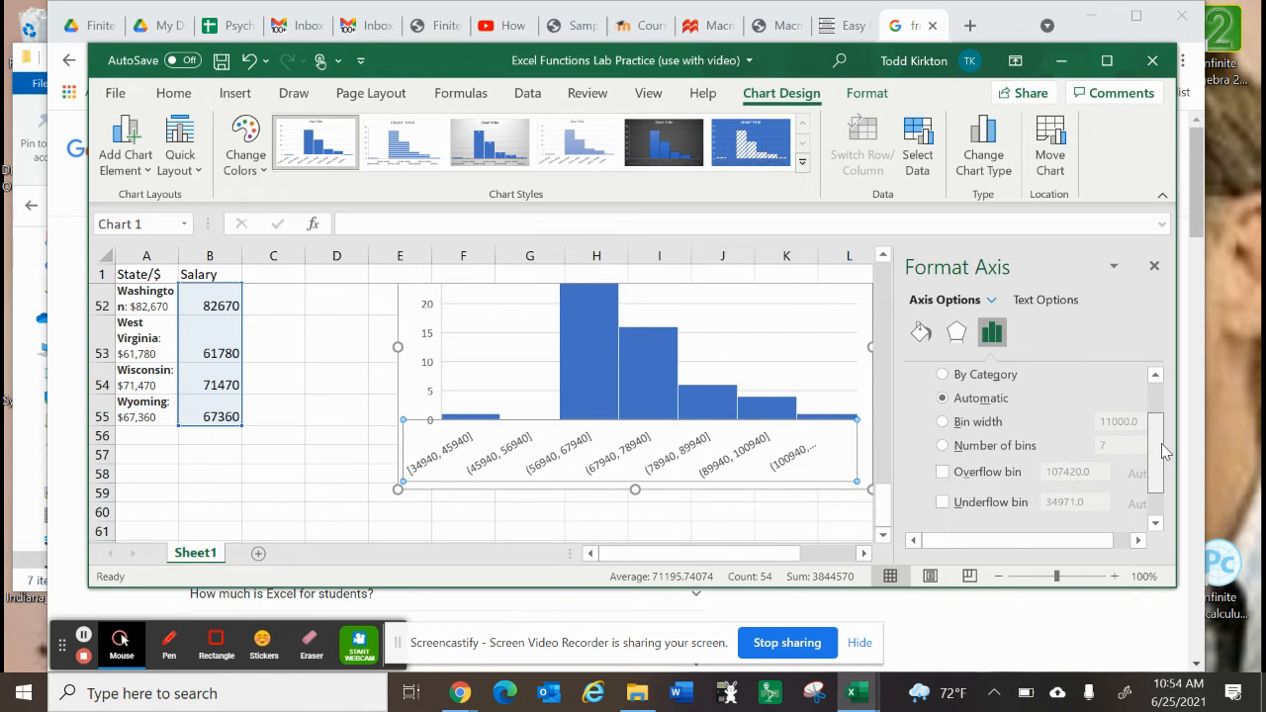
click(944, 426)
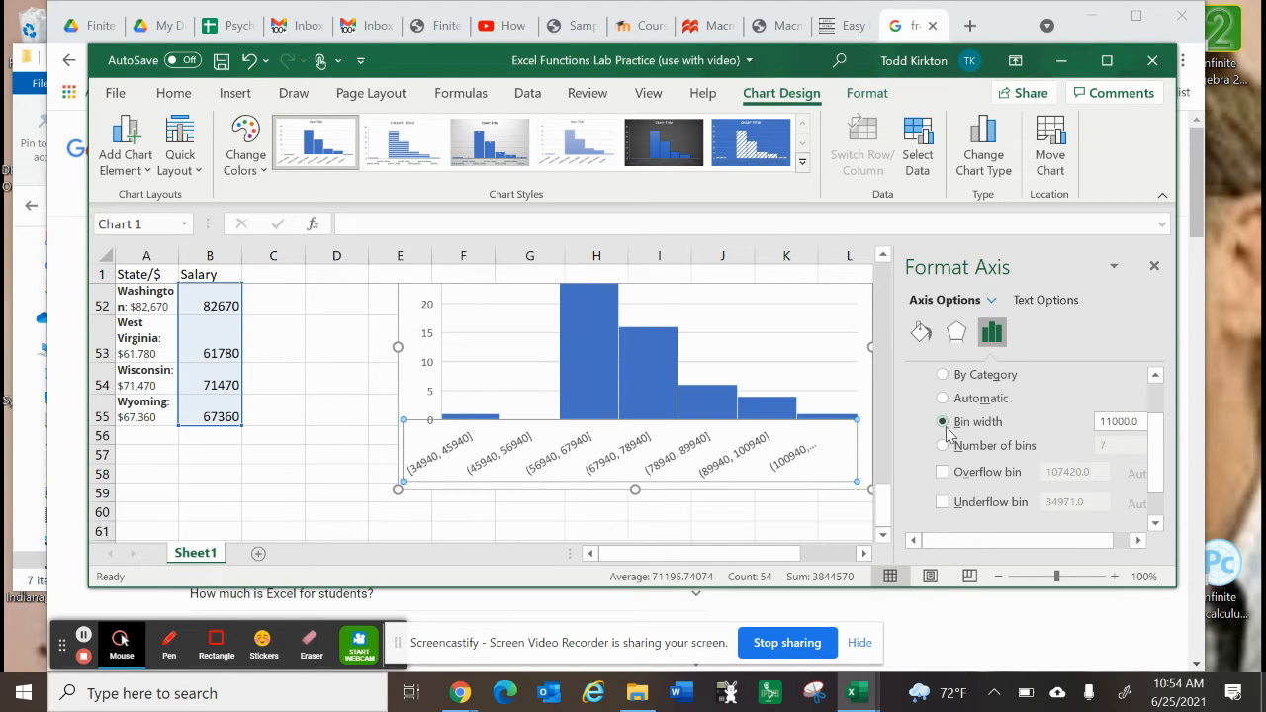
double_click(1143, 428)
text(1)
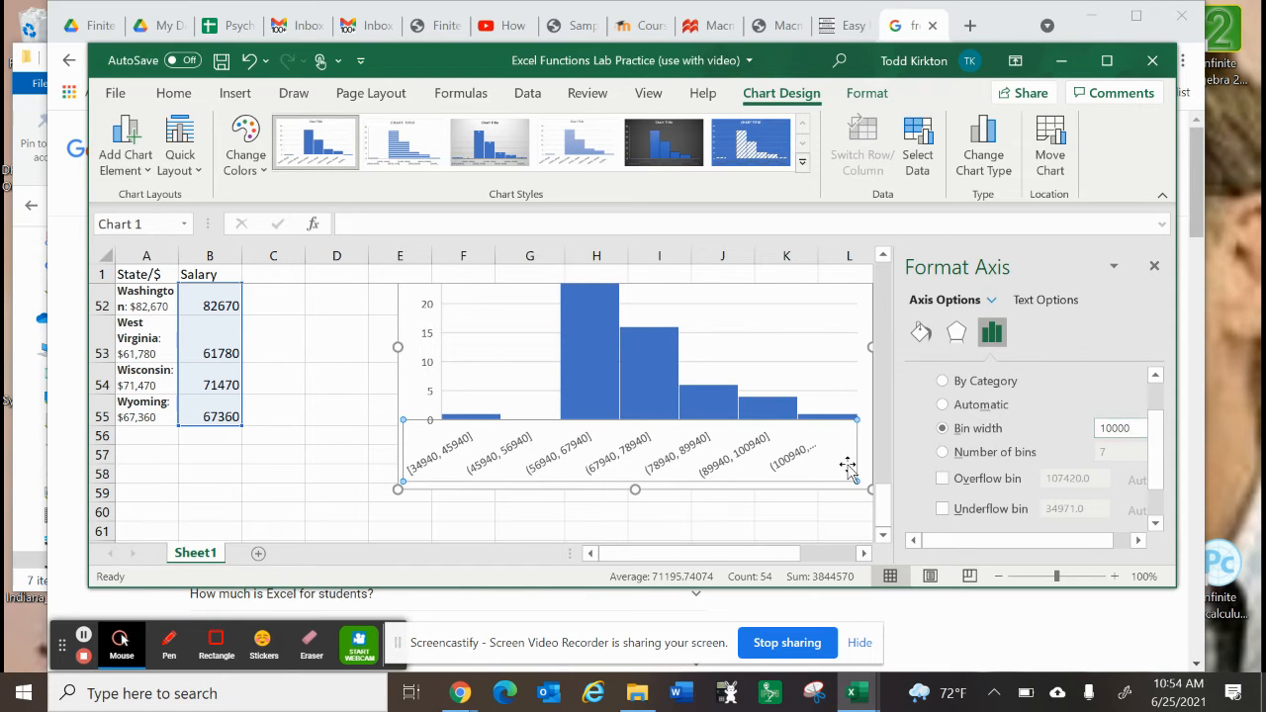
click(824, 383)
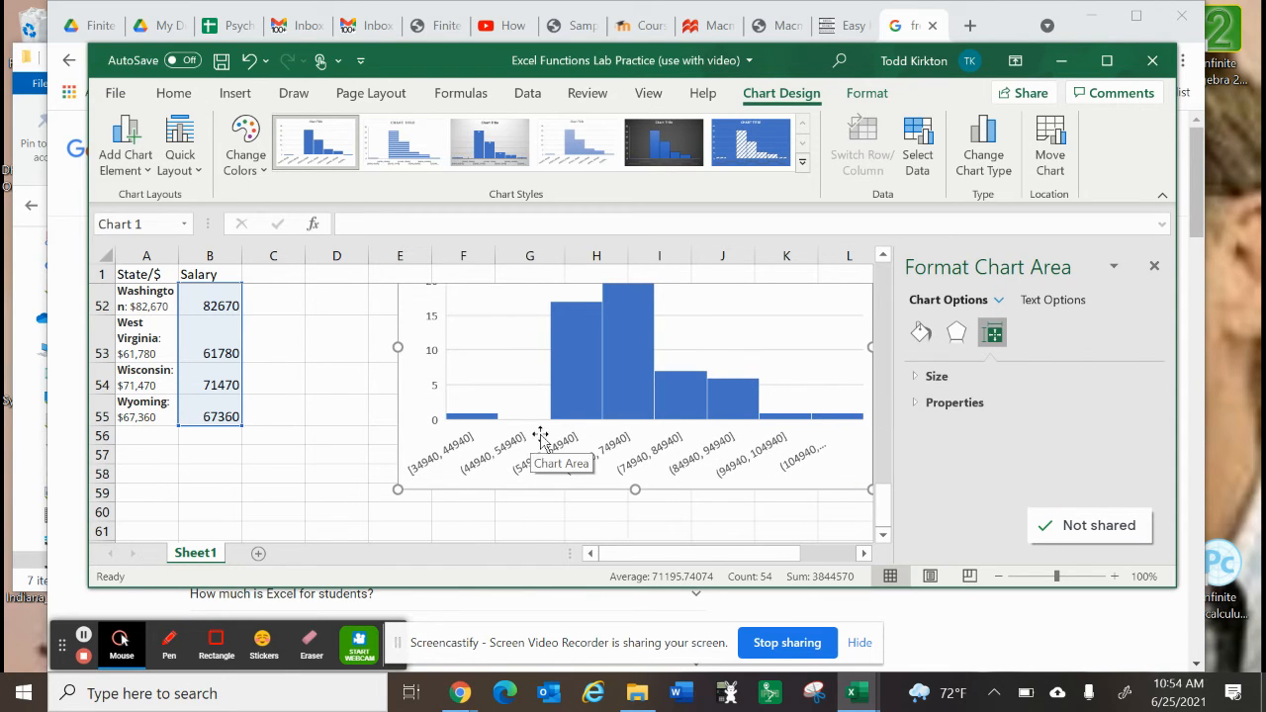
Step: Set the number of bins on the histogram's horizontal axis to 7
click(690, 450)
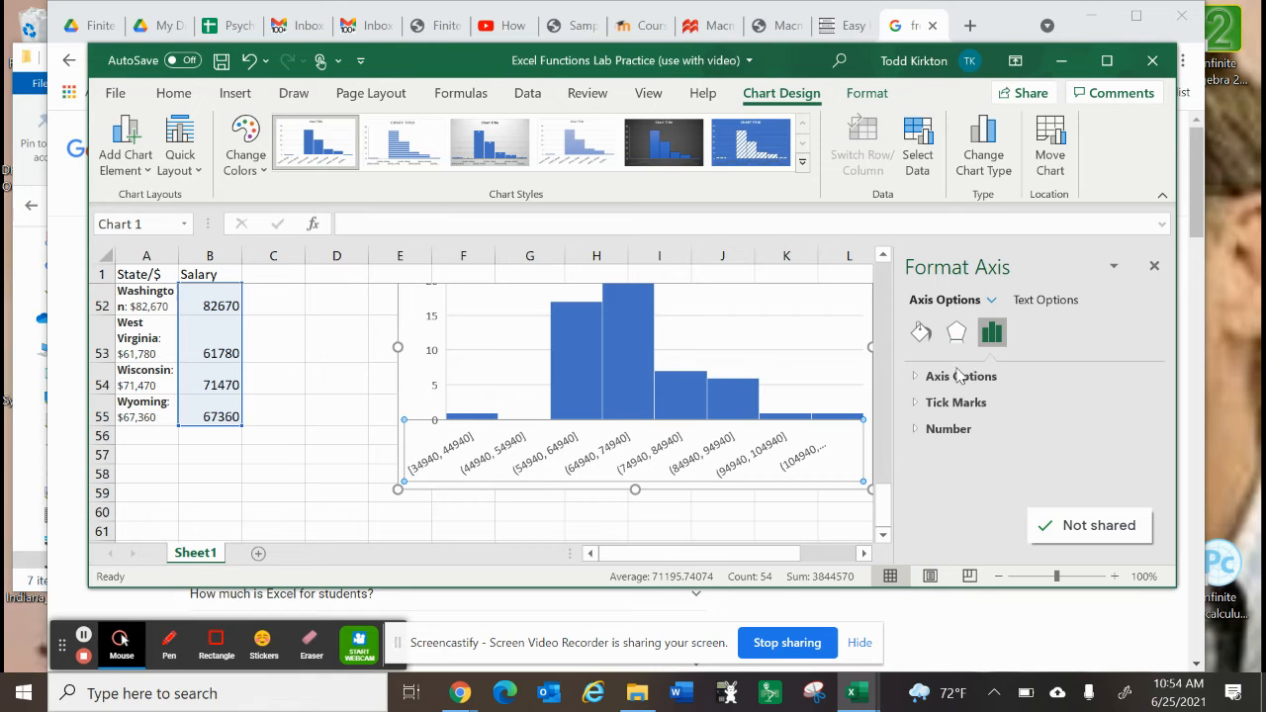
click(920, 378)
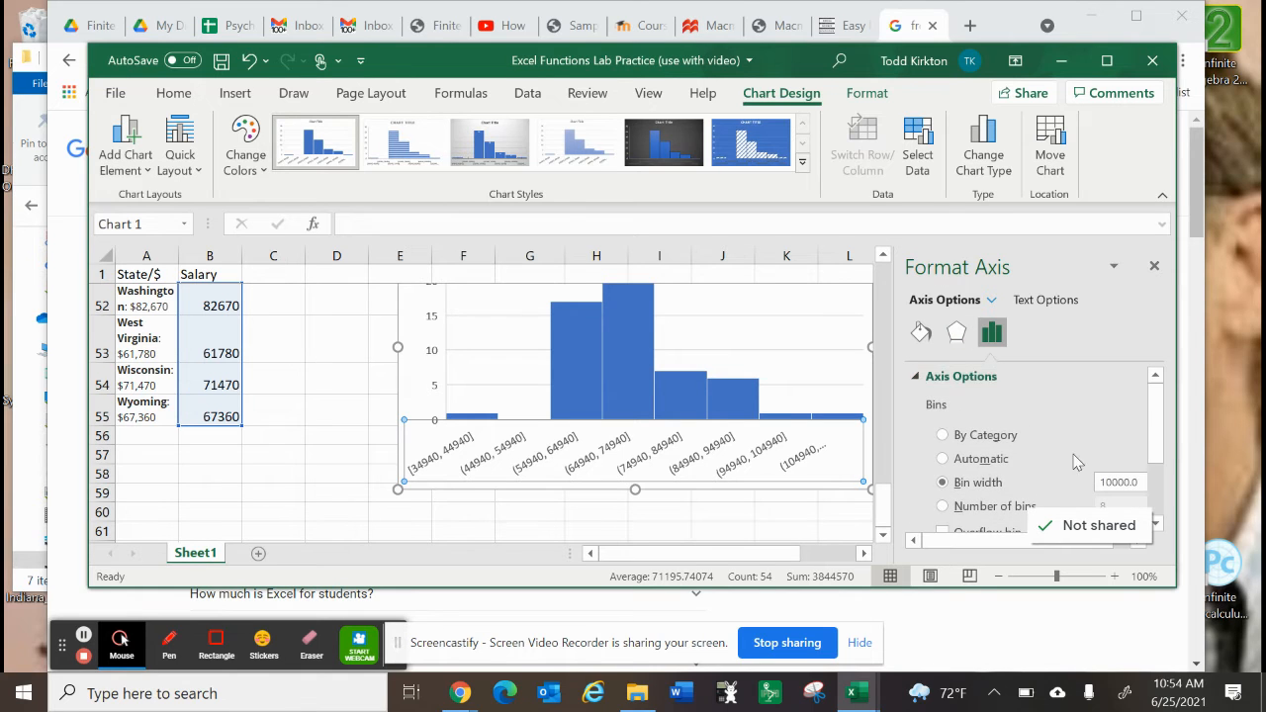
scroll(1077, 463, down, 1)
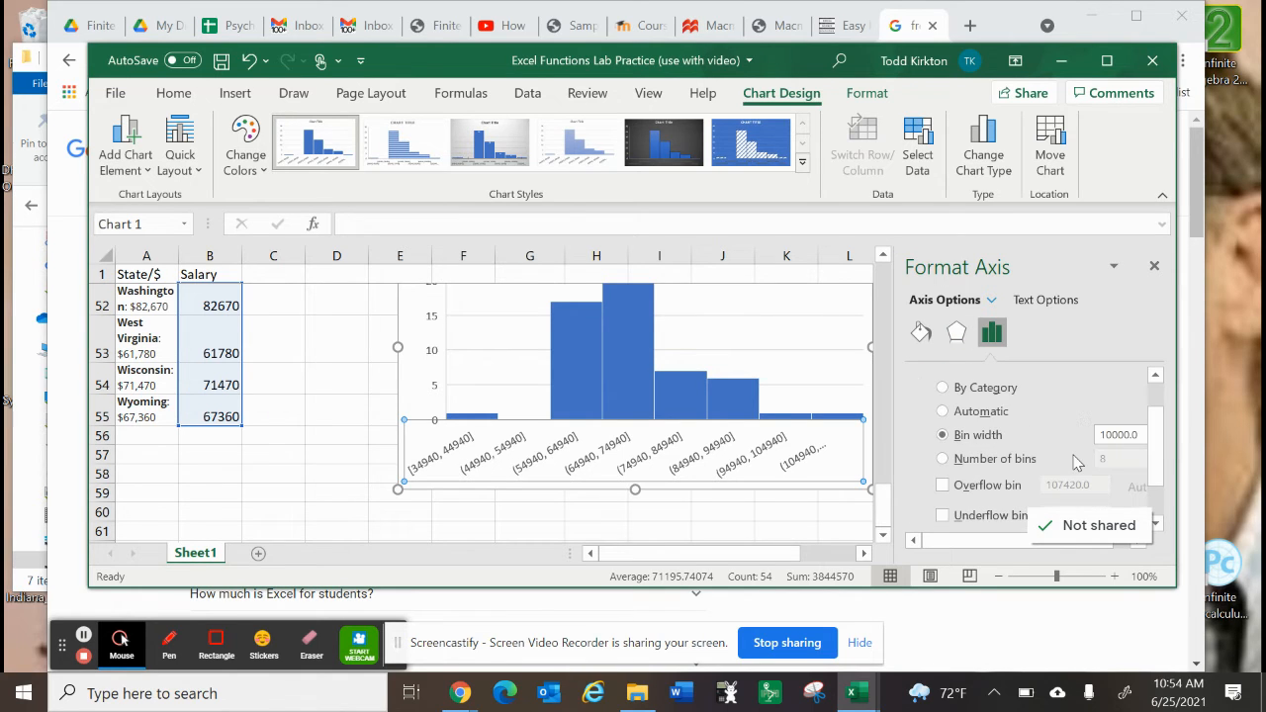
click(943, 459)
drag(1113, 454, 1091, 462)
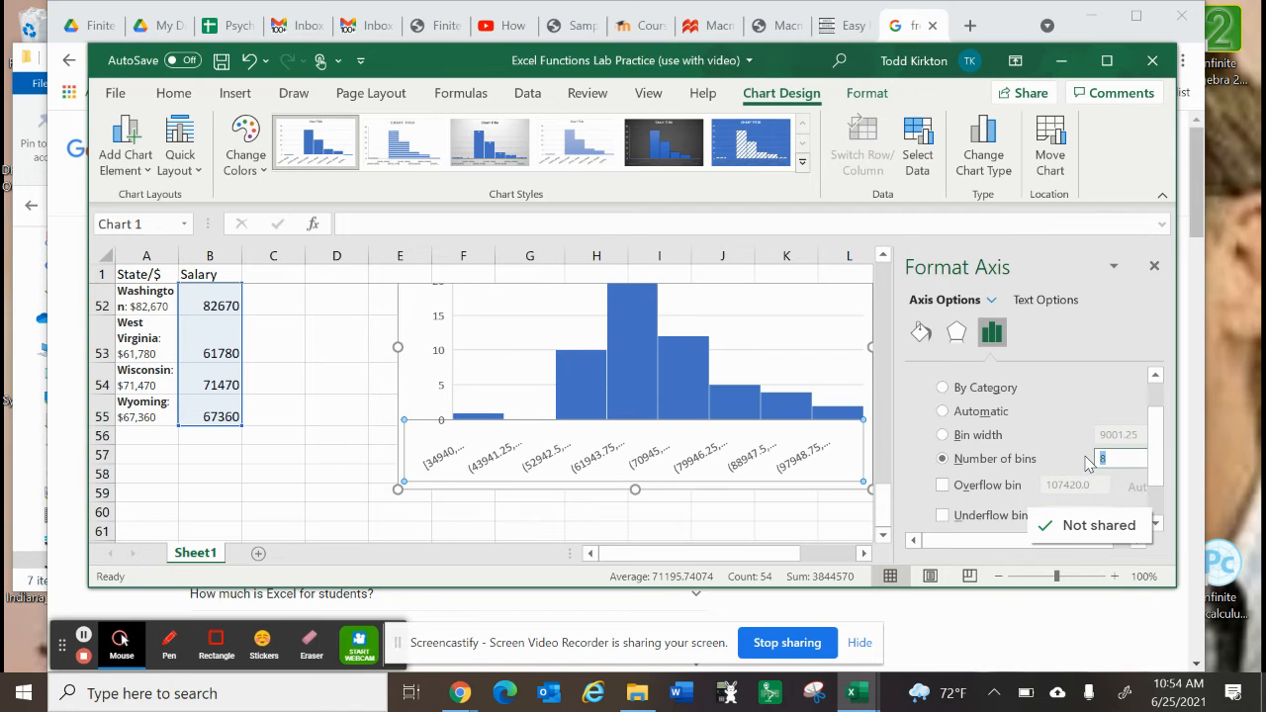
text(7)
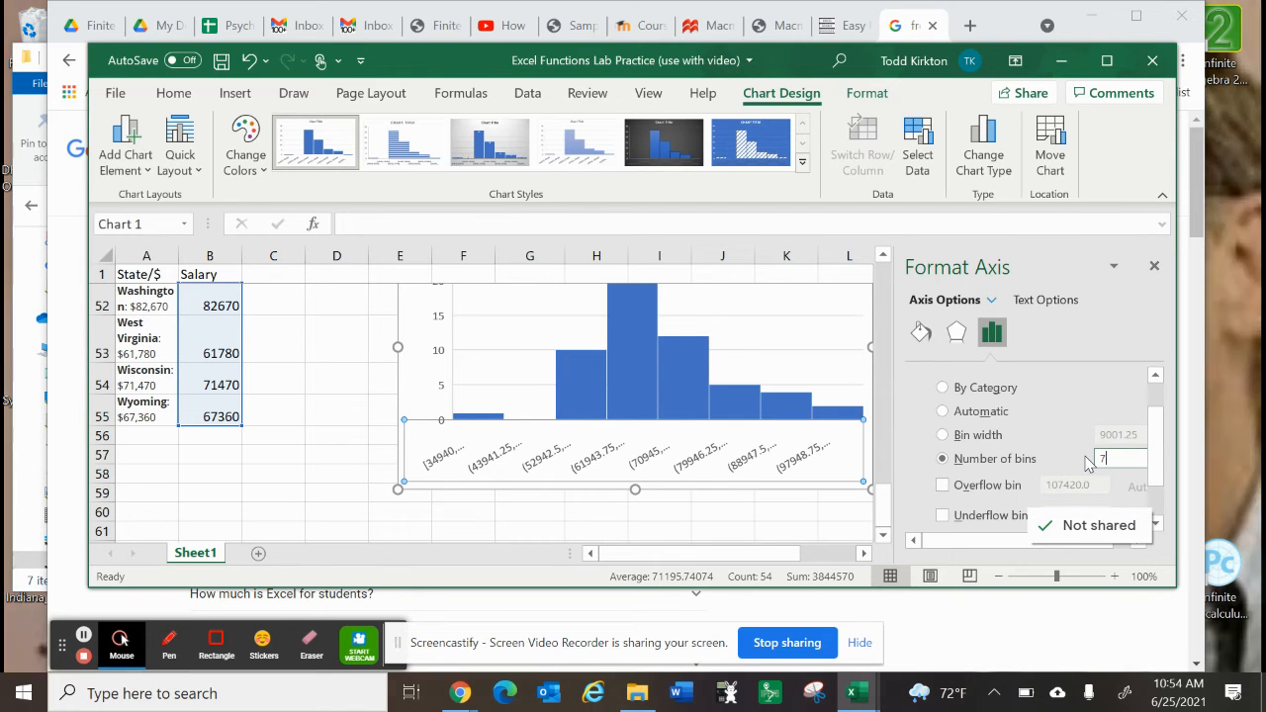
click(803, 357)
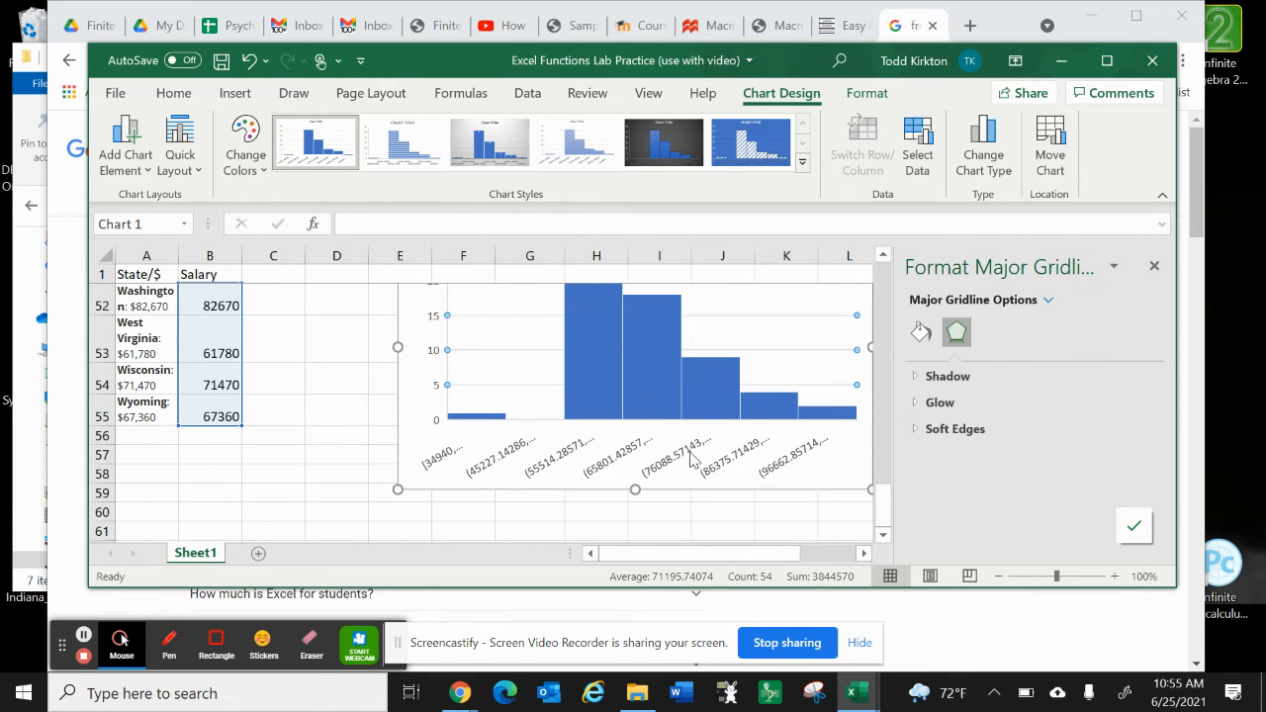
Step: Review the horizontal axis's number and bin options, and examine the bars of the seven-bin histogram
click(696, 455)
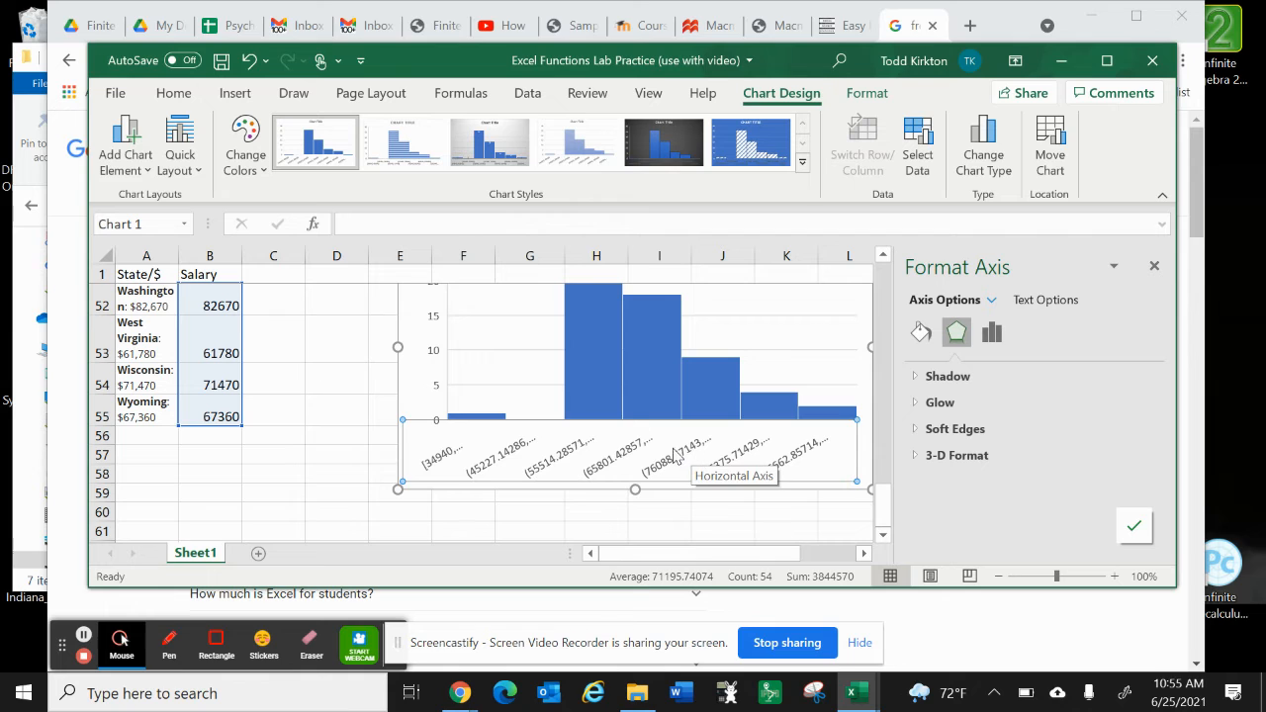
click(993, 332)
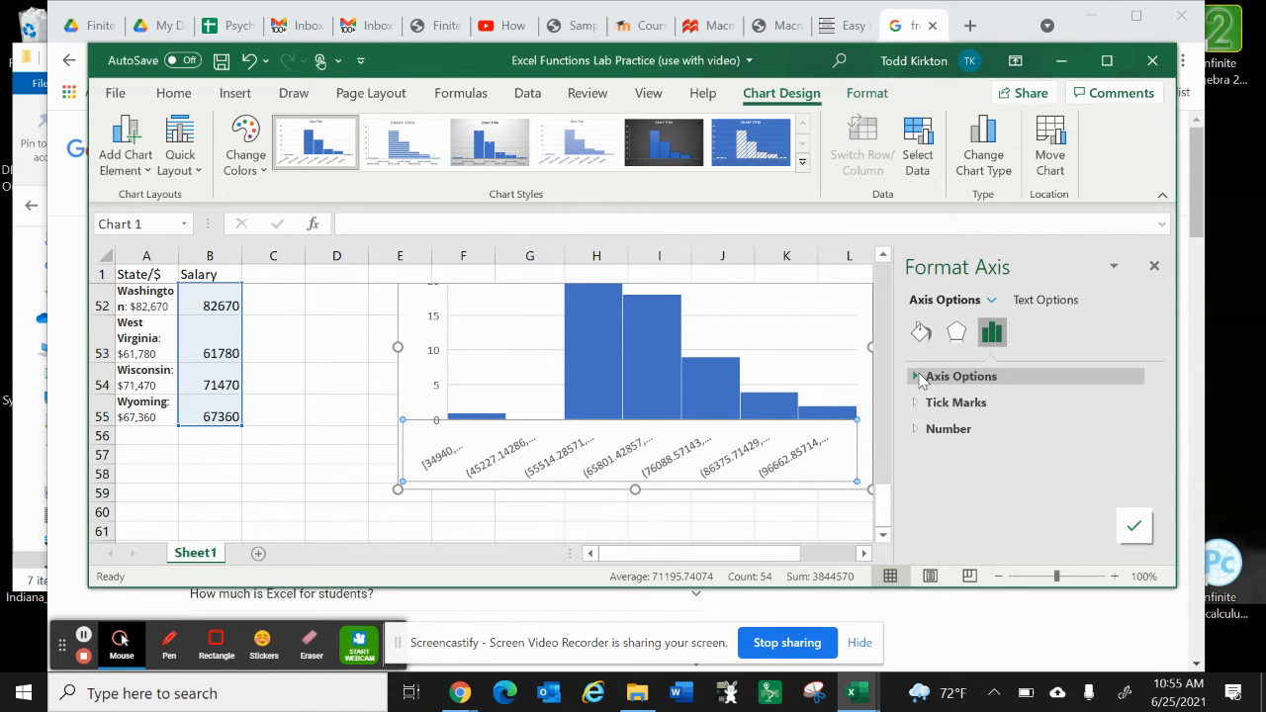
click(916, 432)
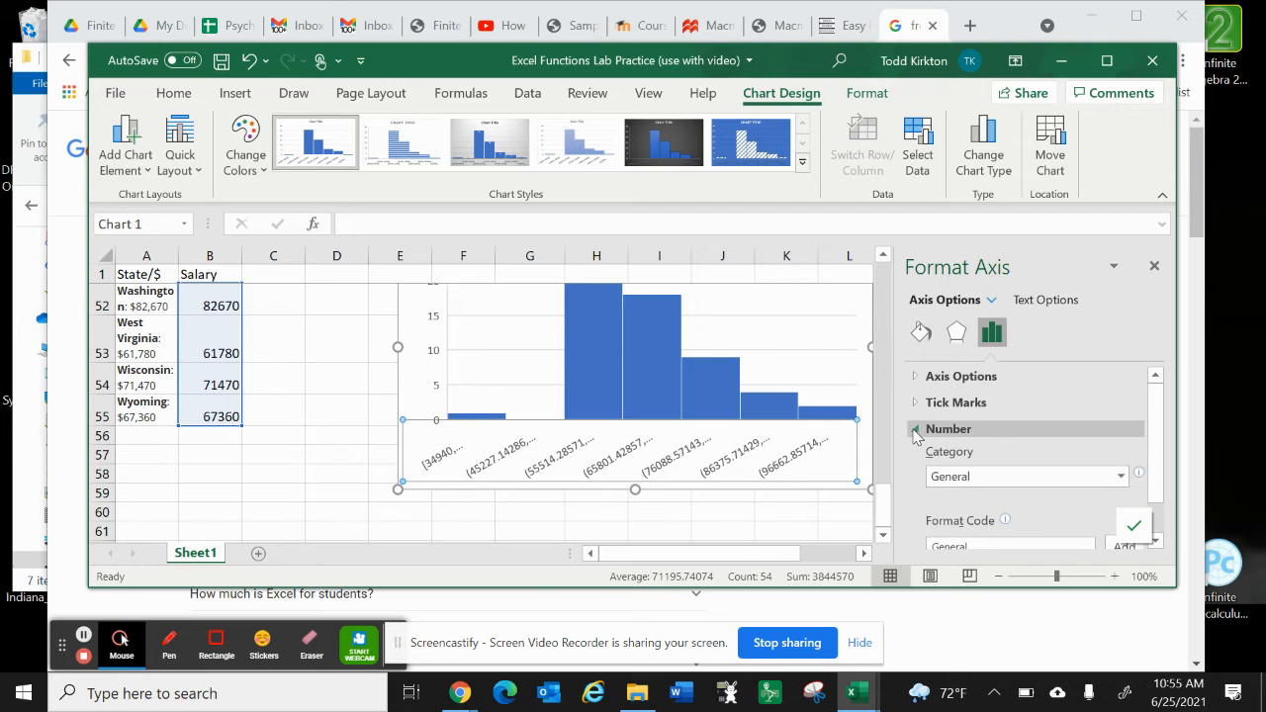
click(915, 431)
click(918, 377)
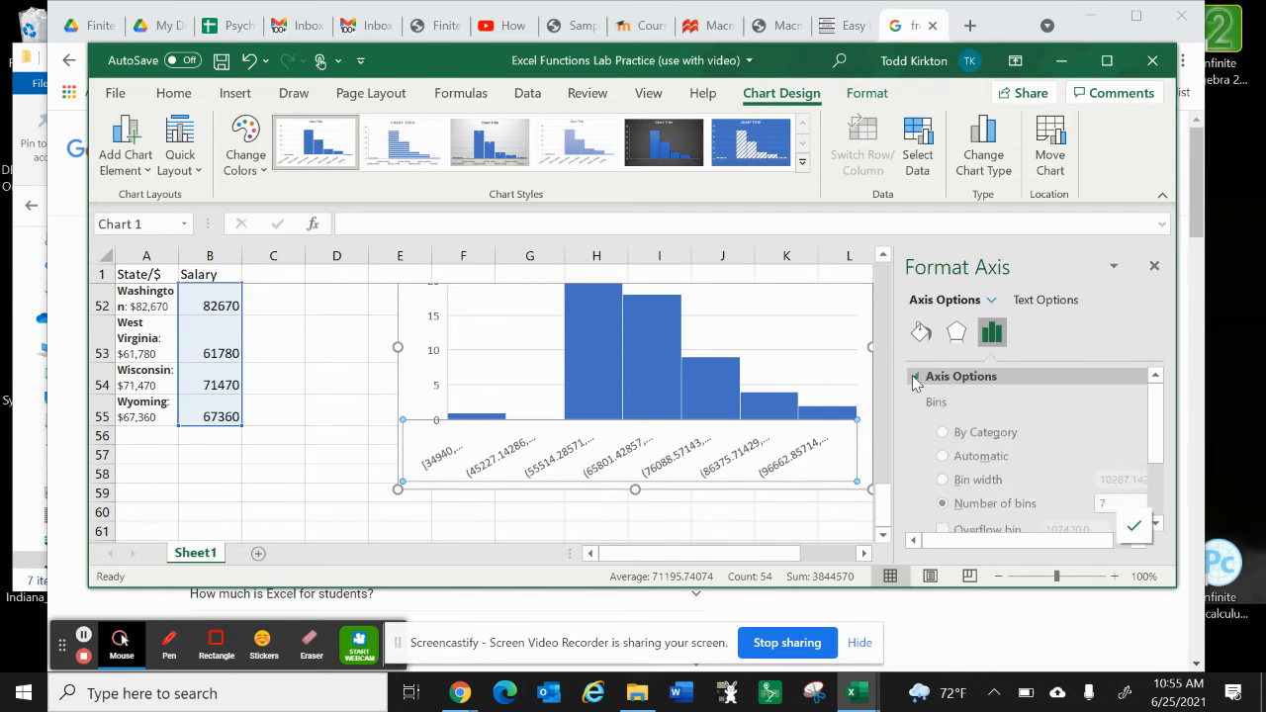
scroll(1021, 448, down, 3)
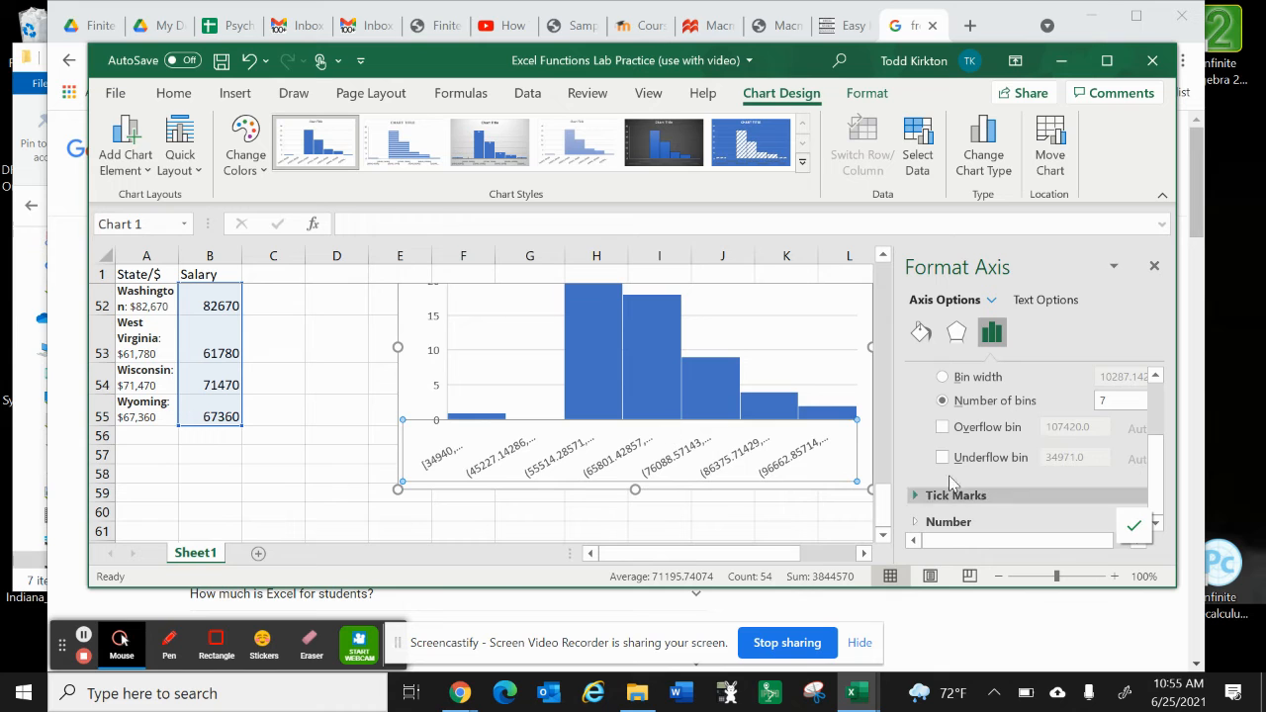
scroll(694, 425, up, 1)
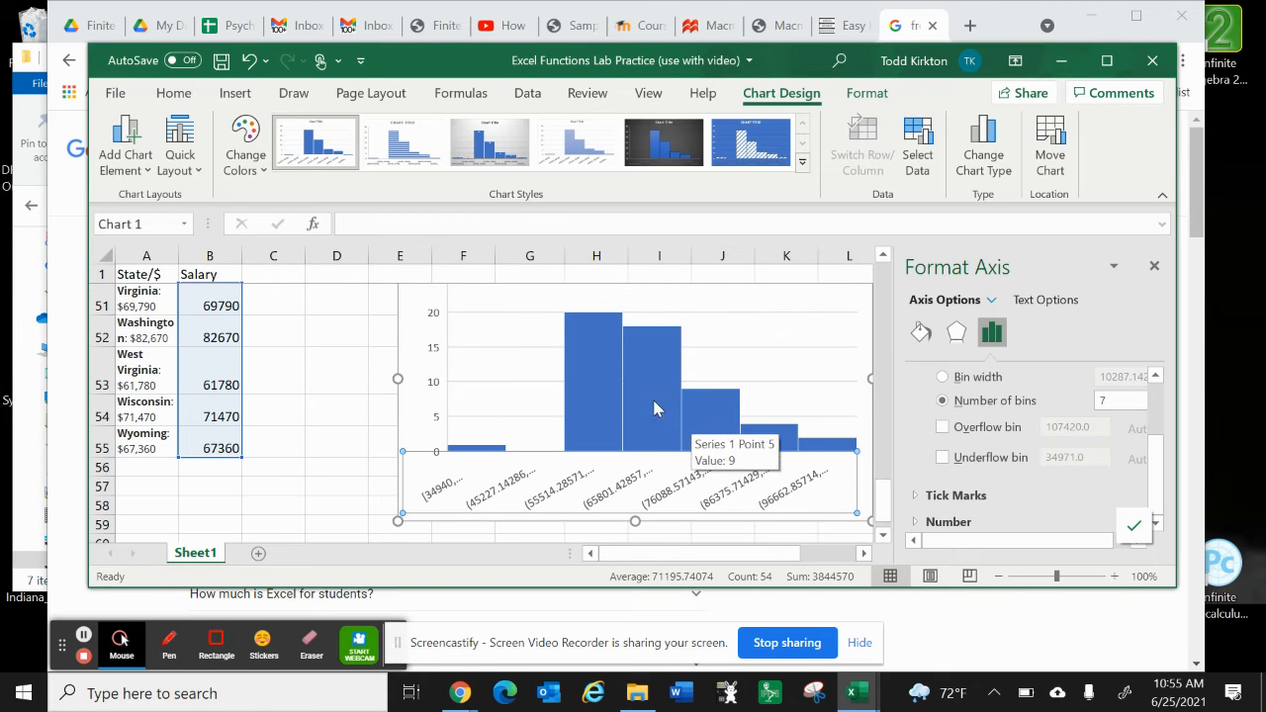
click(598, 335)
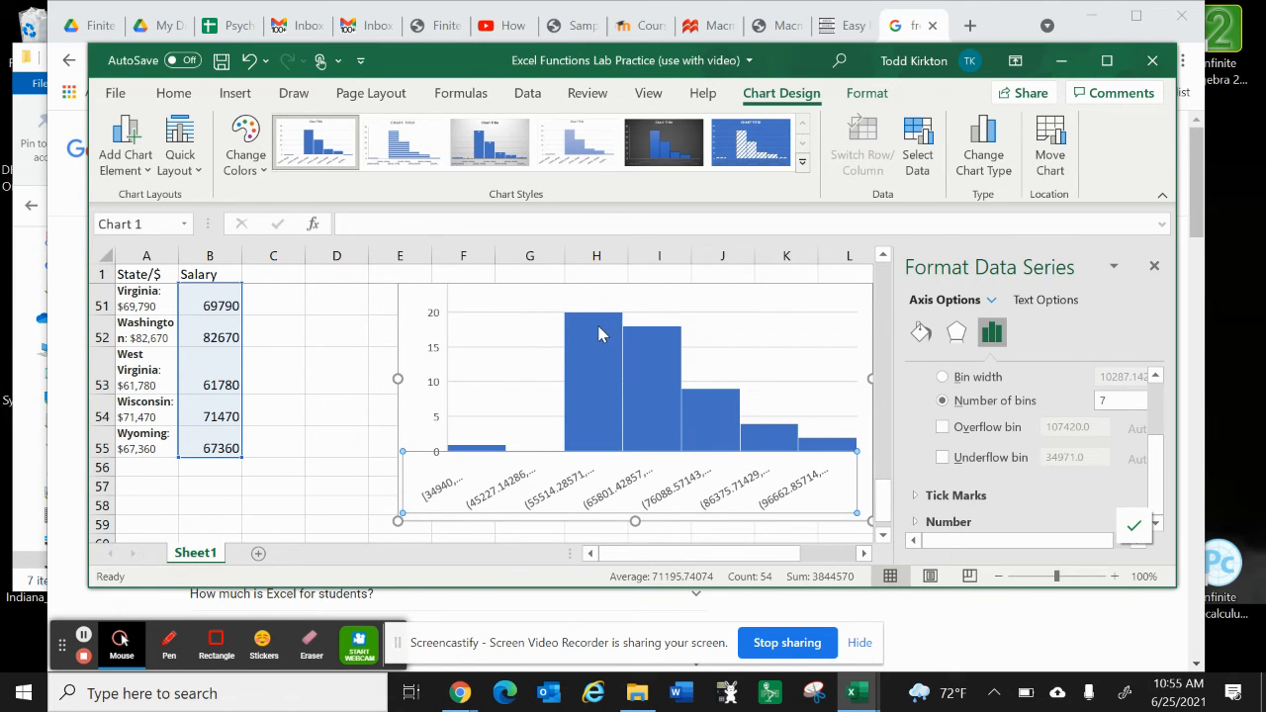
click(488, 442)
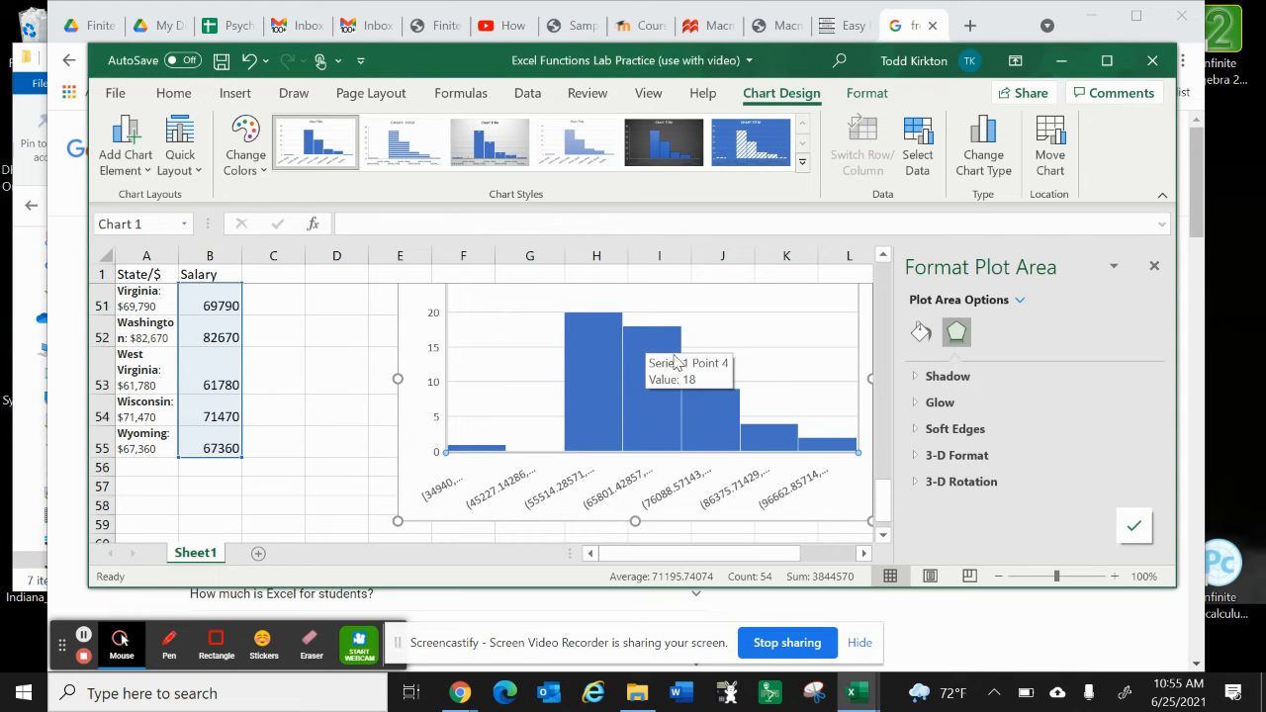
click(719, 432)
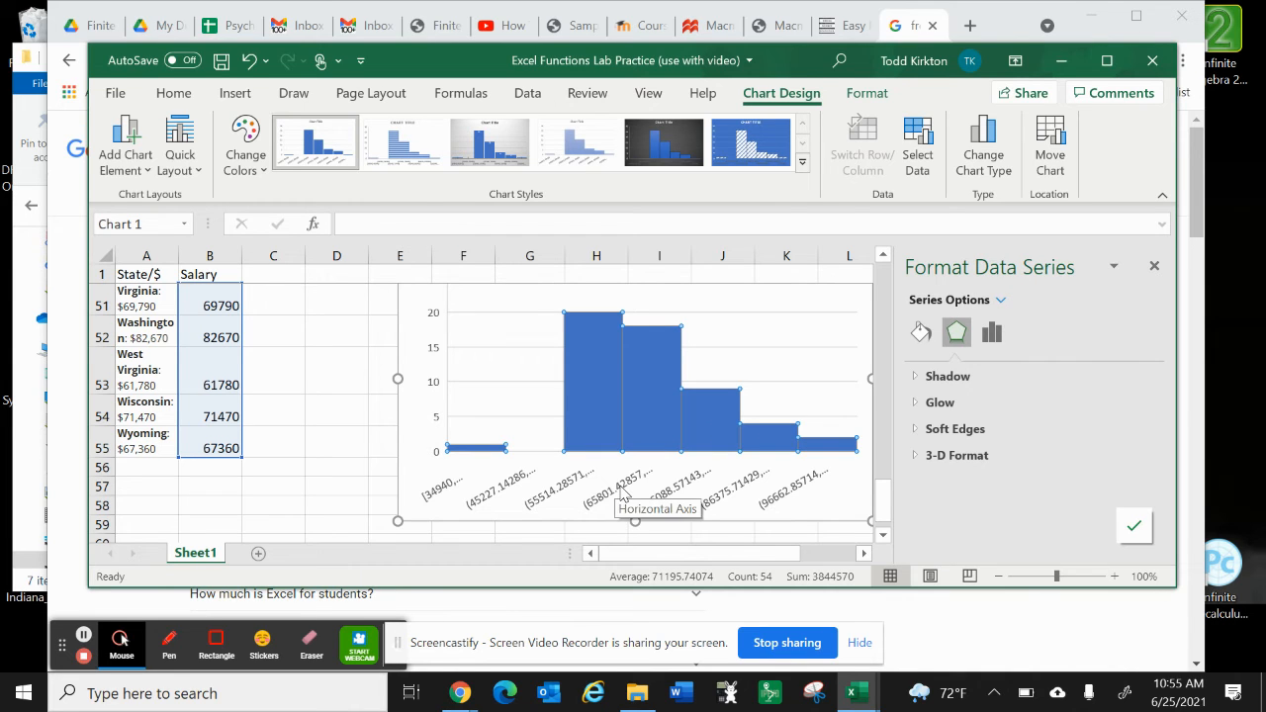
Step: Switch the histogram's horizontal axis back to a bin width of 10000
click(621, 493)
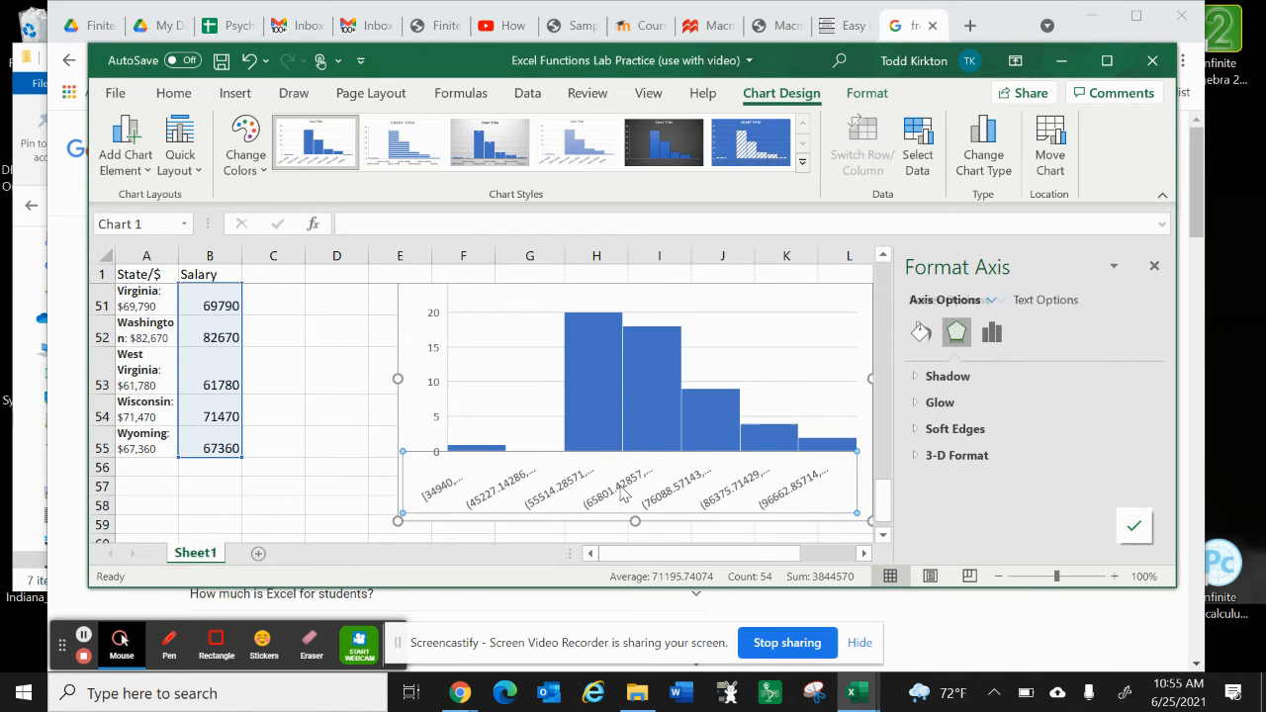
click(992, 337)
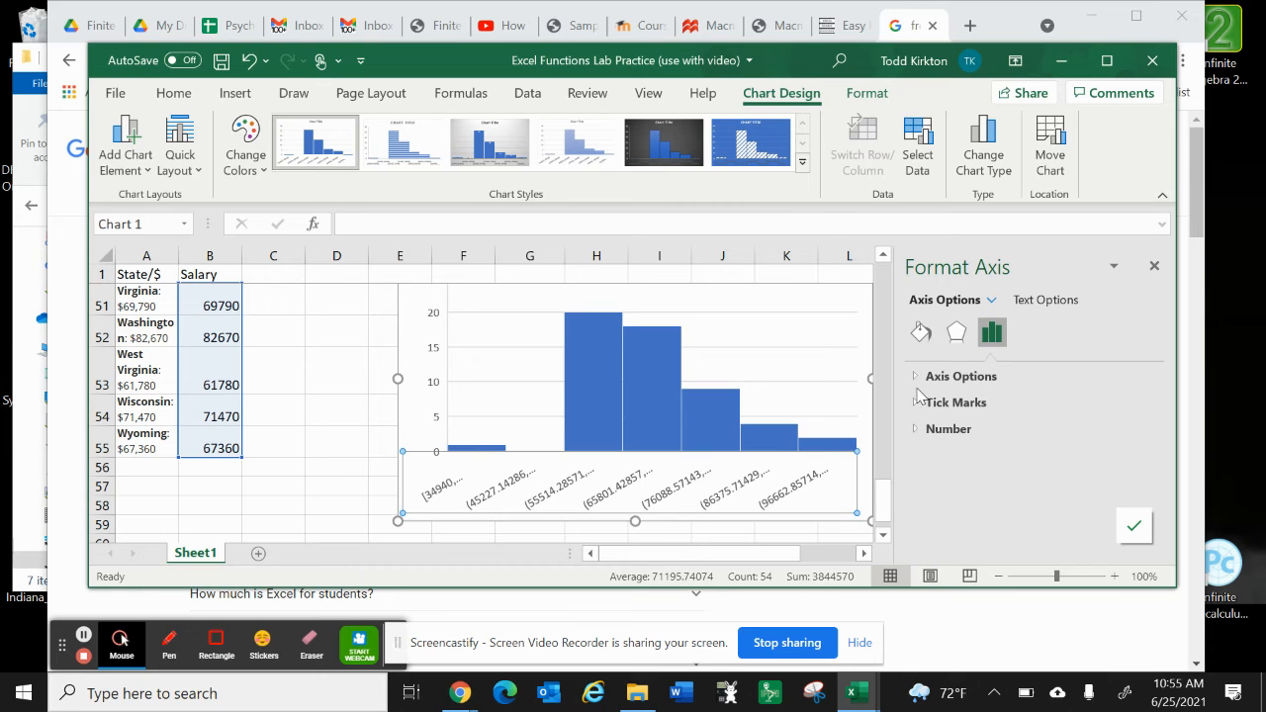
click(917, 380)
scroll(1041, 450, down, 3)
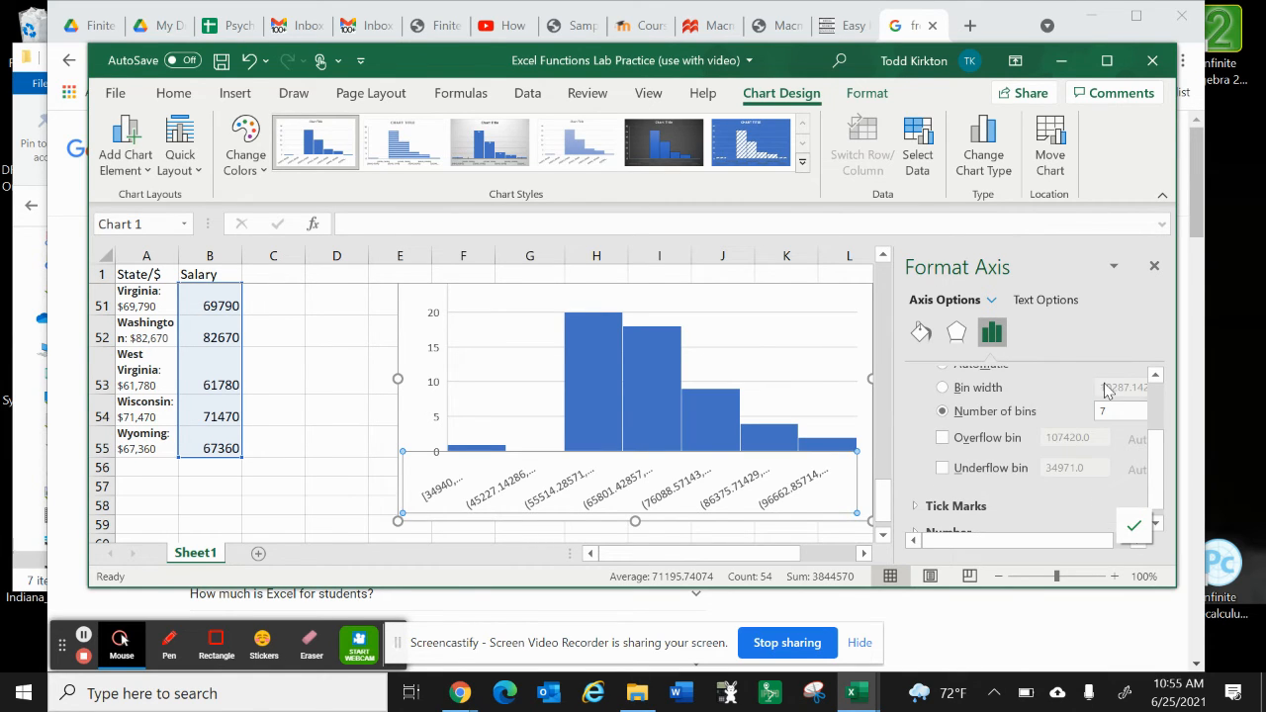
click(972, 391)
scroll(1077, 398, up, 1)
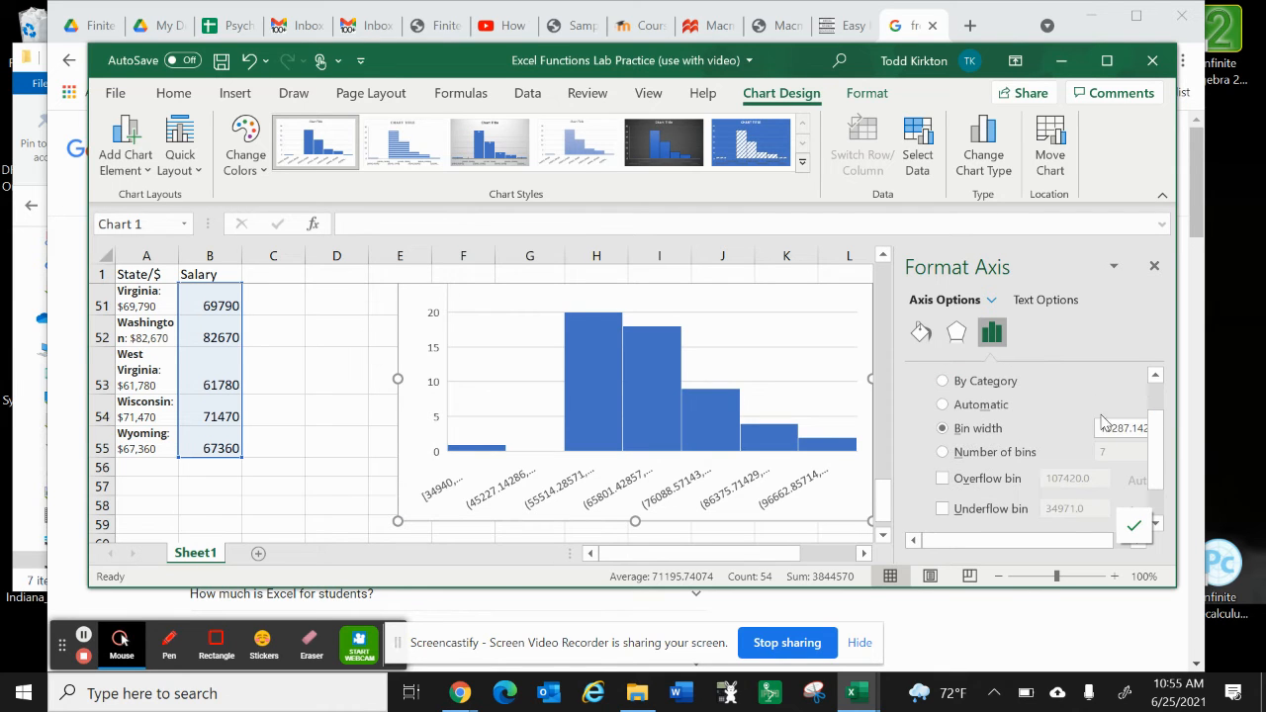
double_click(1110, 428)
text(10000)
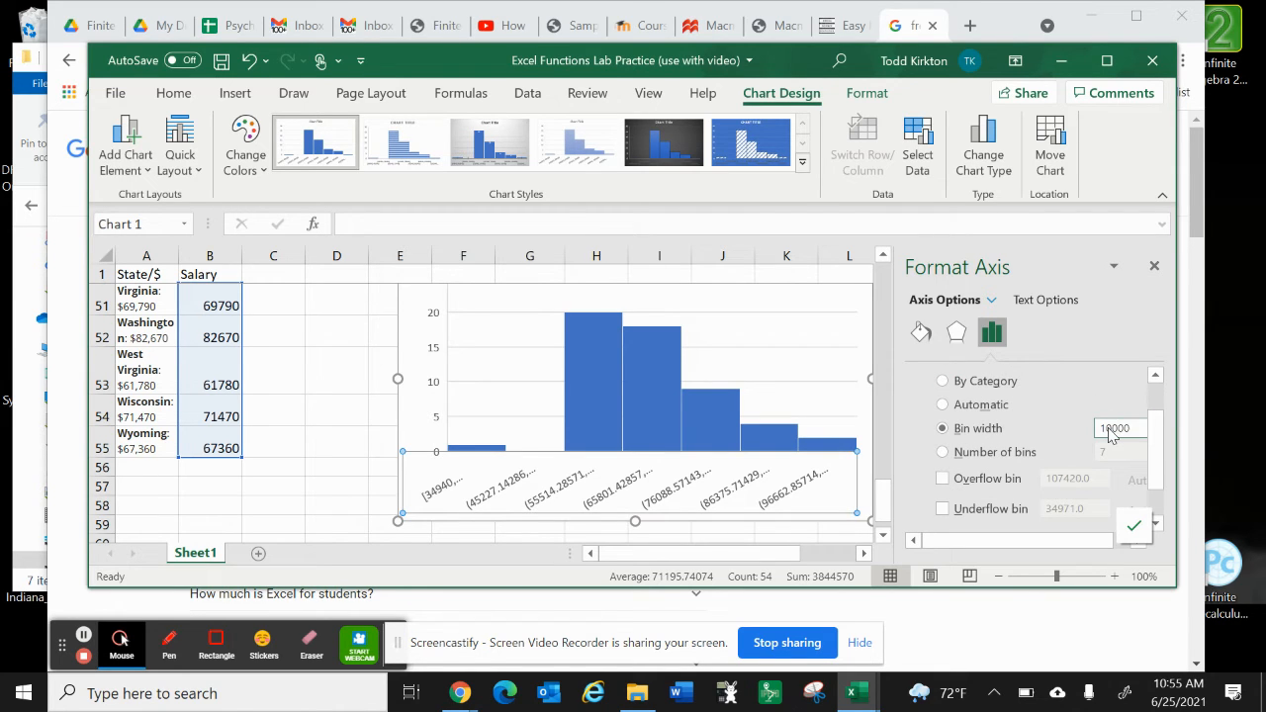
key(Return)
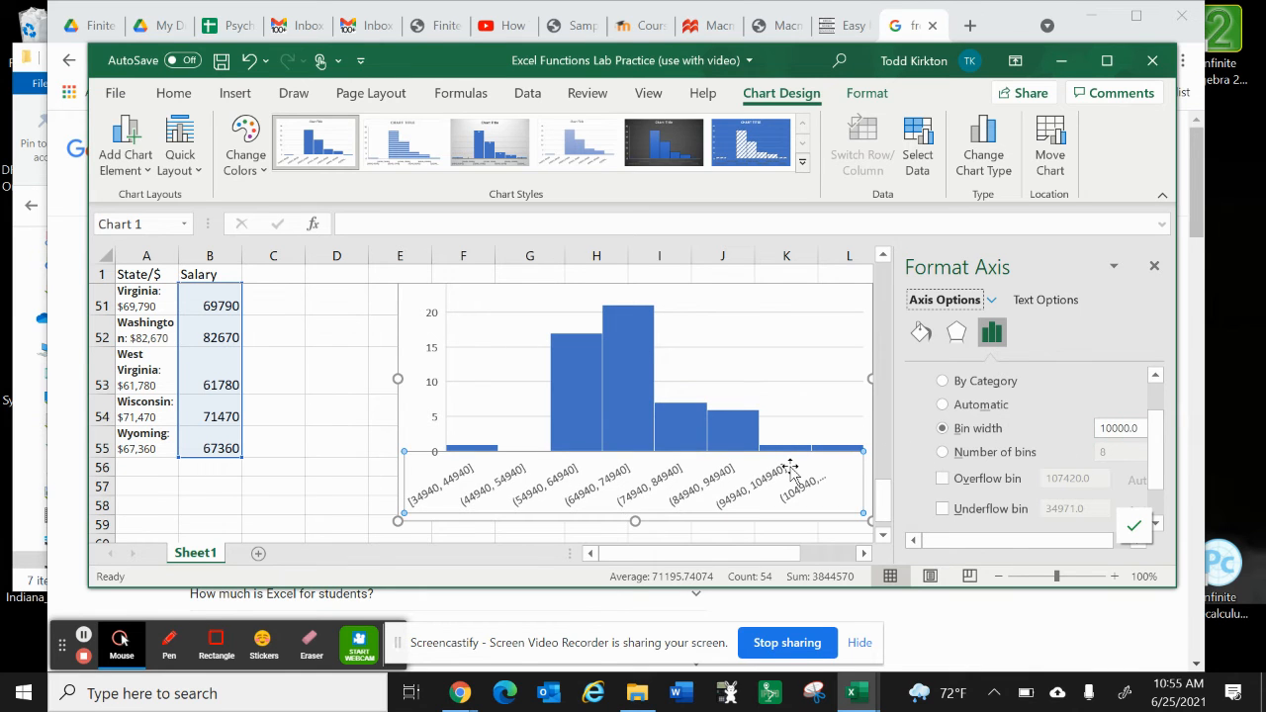
Step: Examine the overflow and underflow bin options and inspect individual bars of the histogram, including the 64940–74940 and 84940–94940 bins
scroll(791, 468, down, 1)
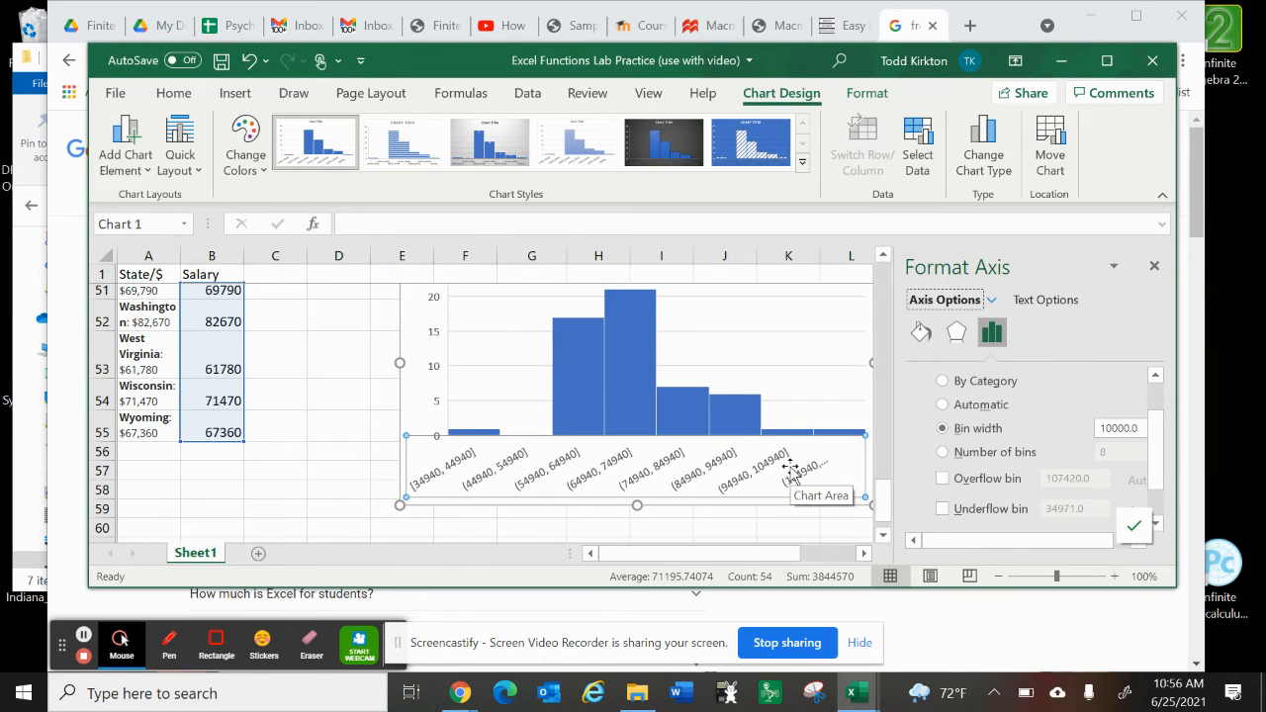
scroll(791, 468, up, 1)
scroll(941, 445, down, 1)
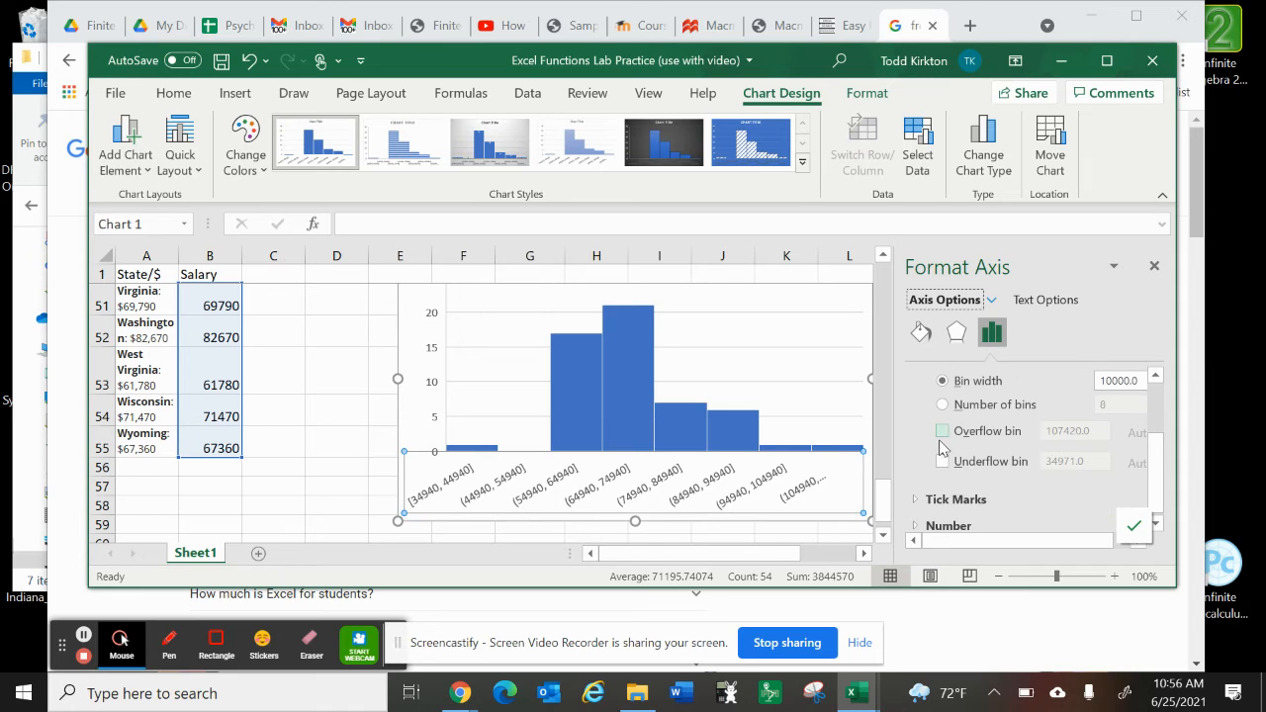
scroll(941, 445, up, 1)
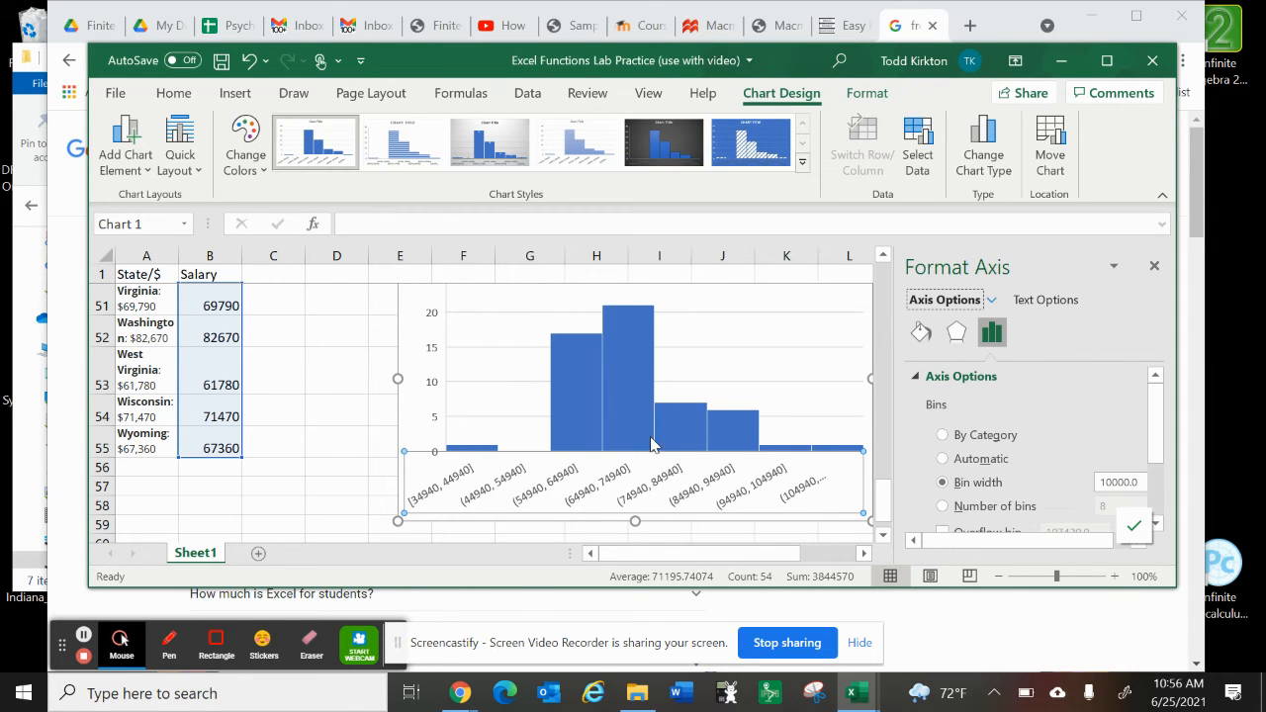
click(625, 321)
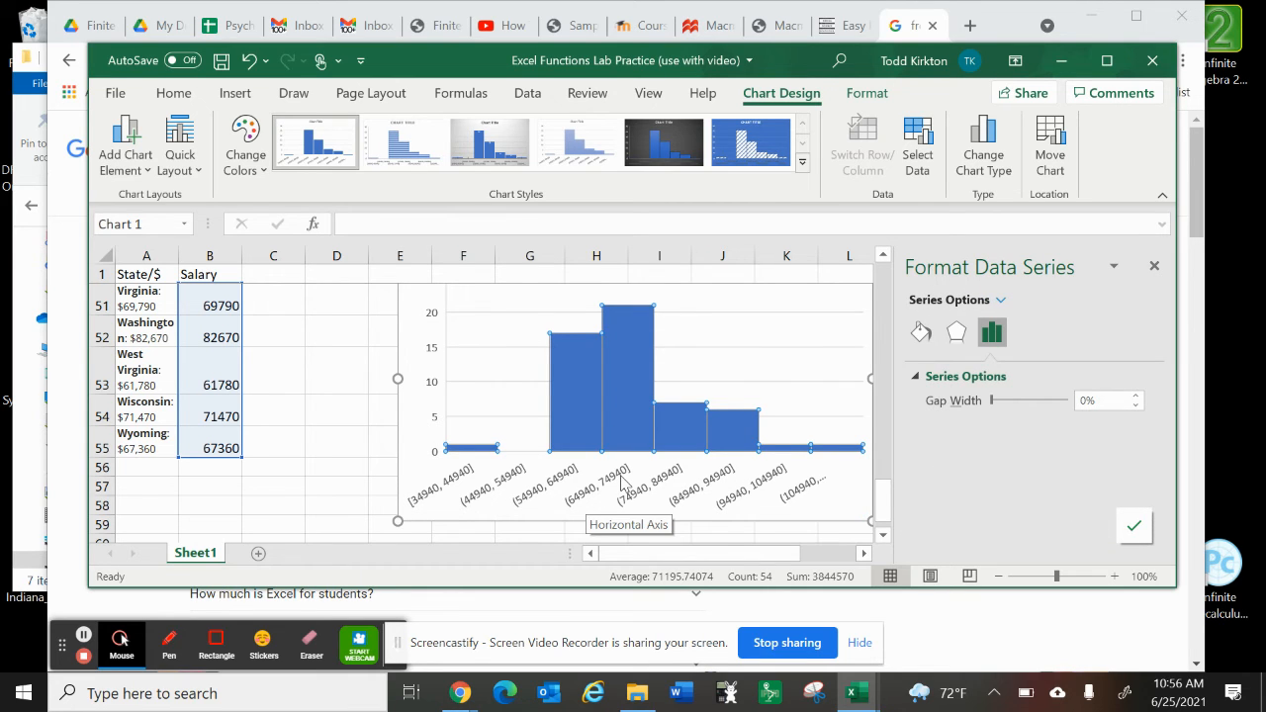
click(640, 352)
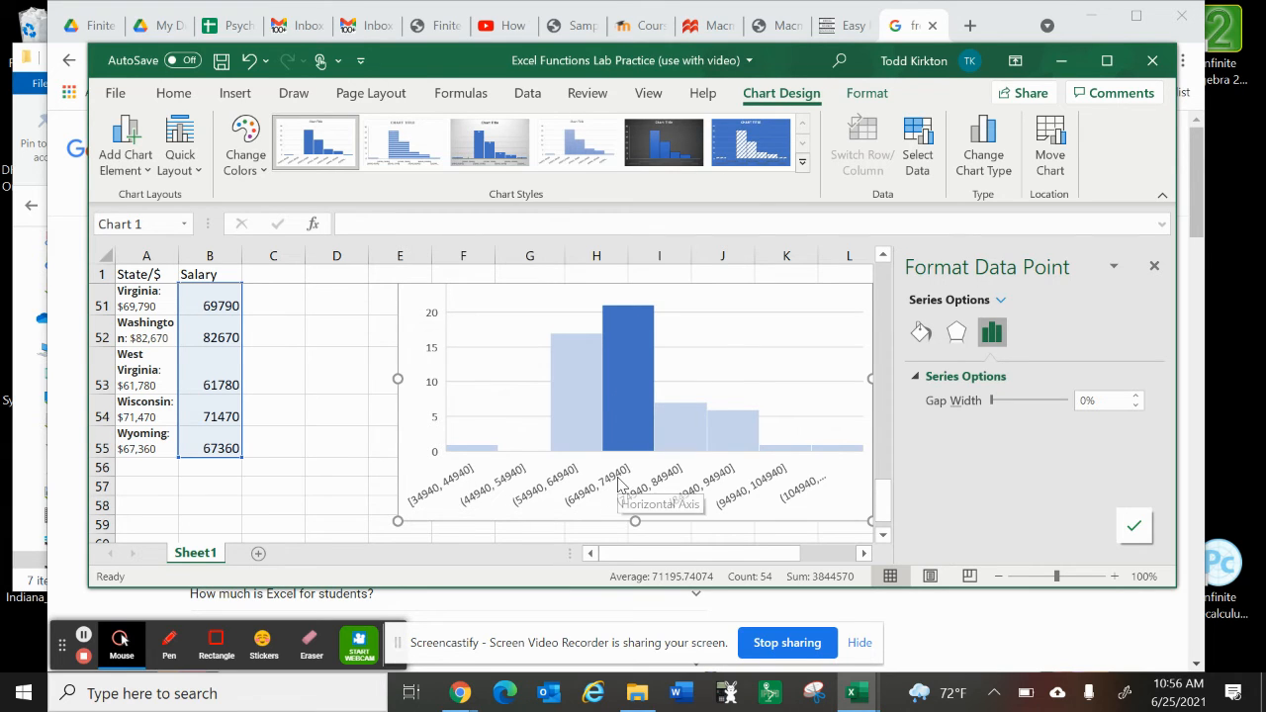
click(781, 448)
click(741, 439)
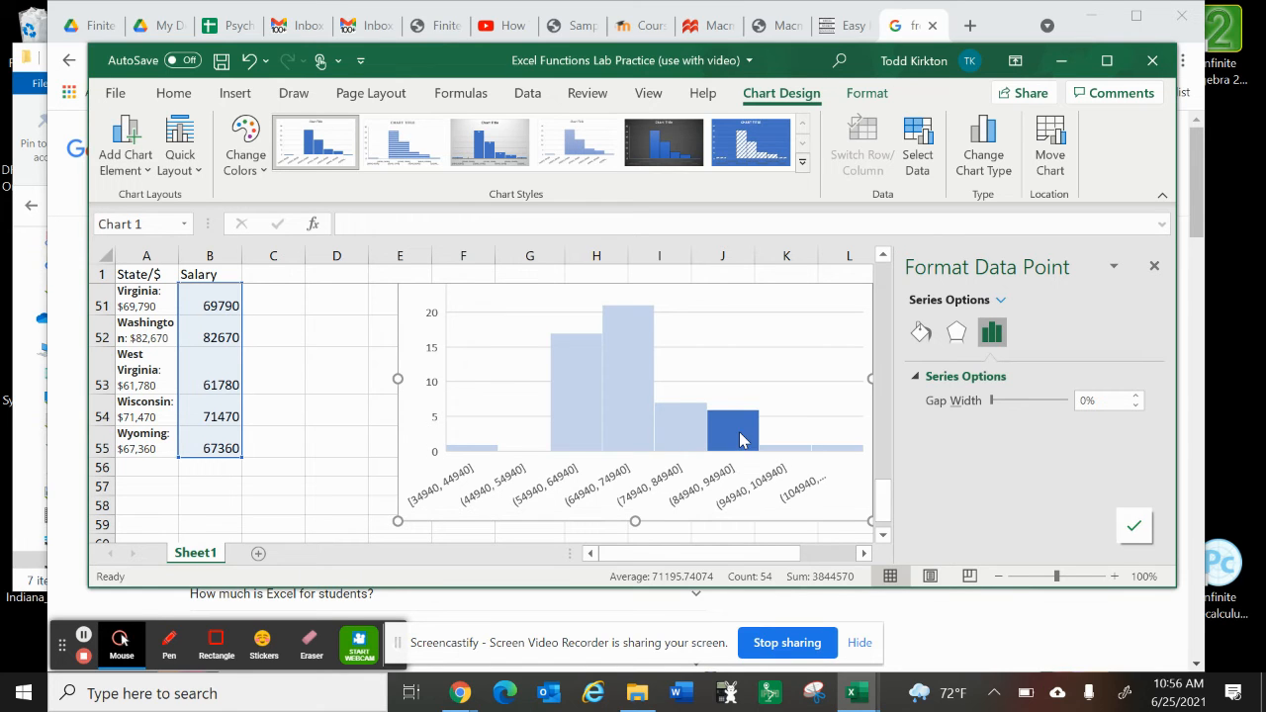
Step: Replace the histogram's placeholder chart title with "RN Salary by state"
scroll(509, 414, up, 1)
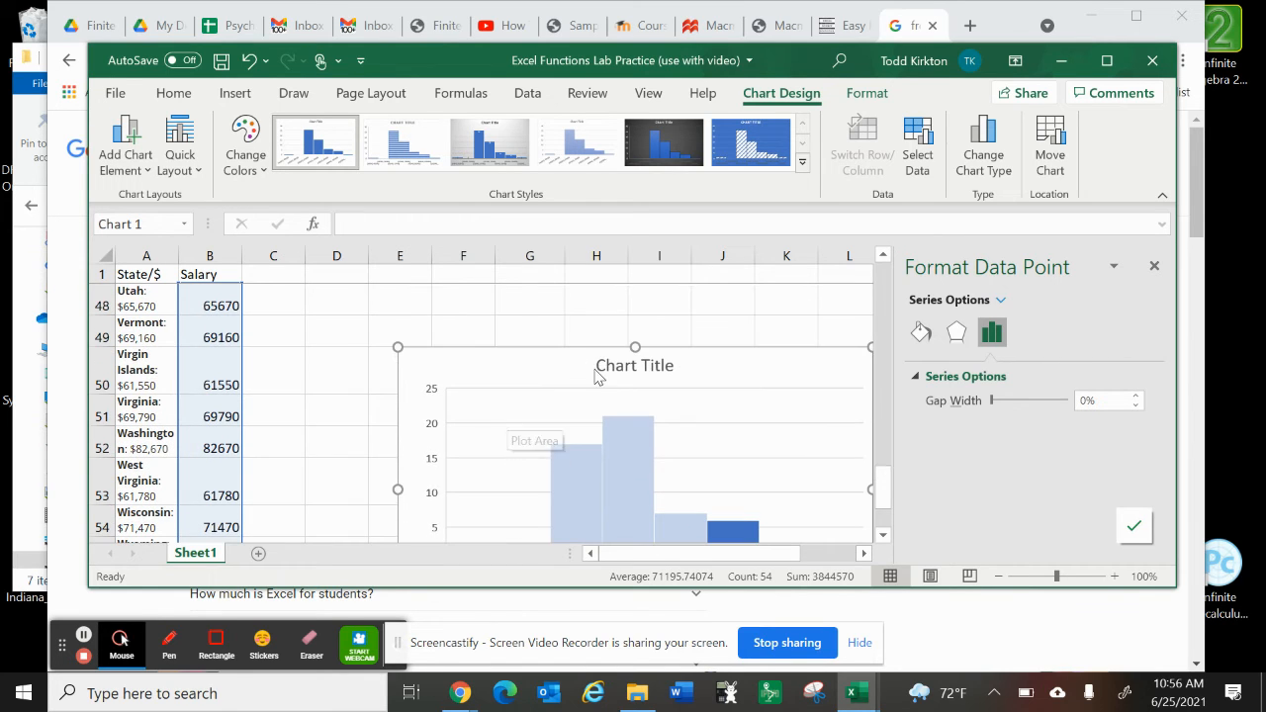
click(608, 372)
triple_click(610, 368)
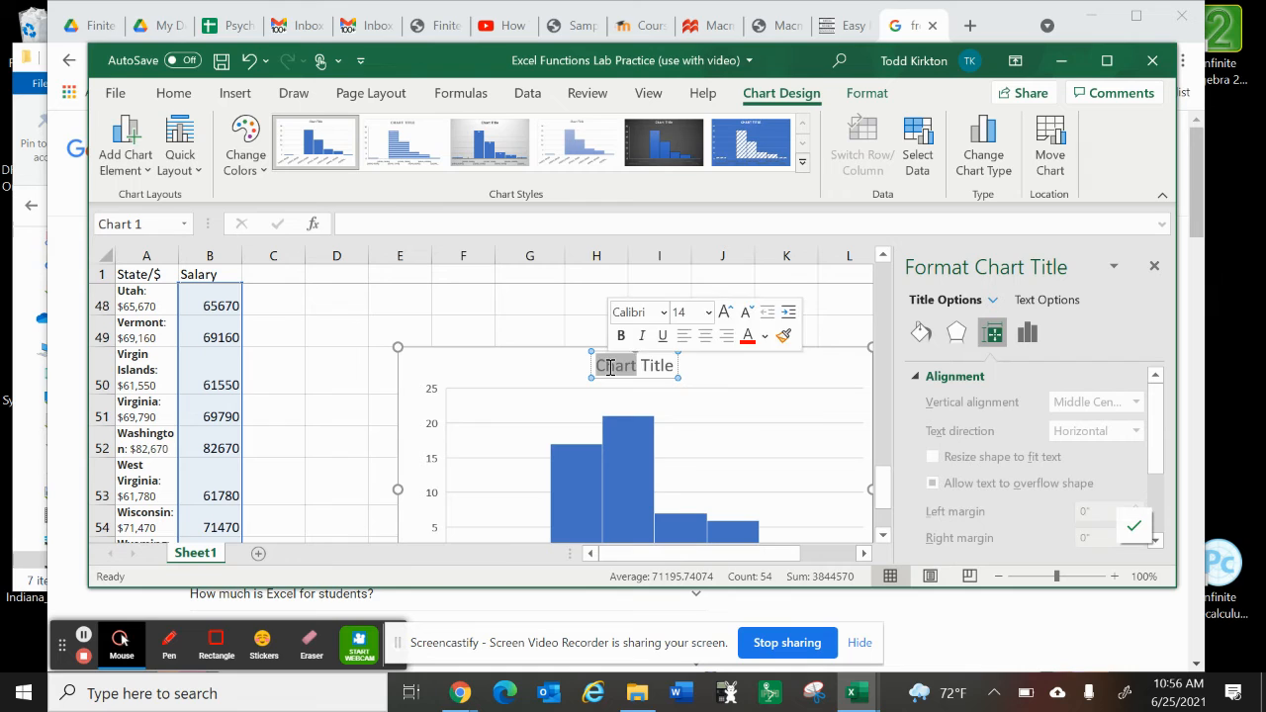
text(RN)
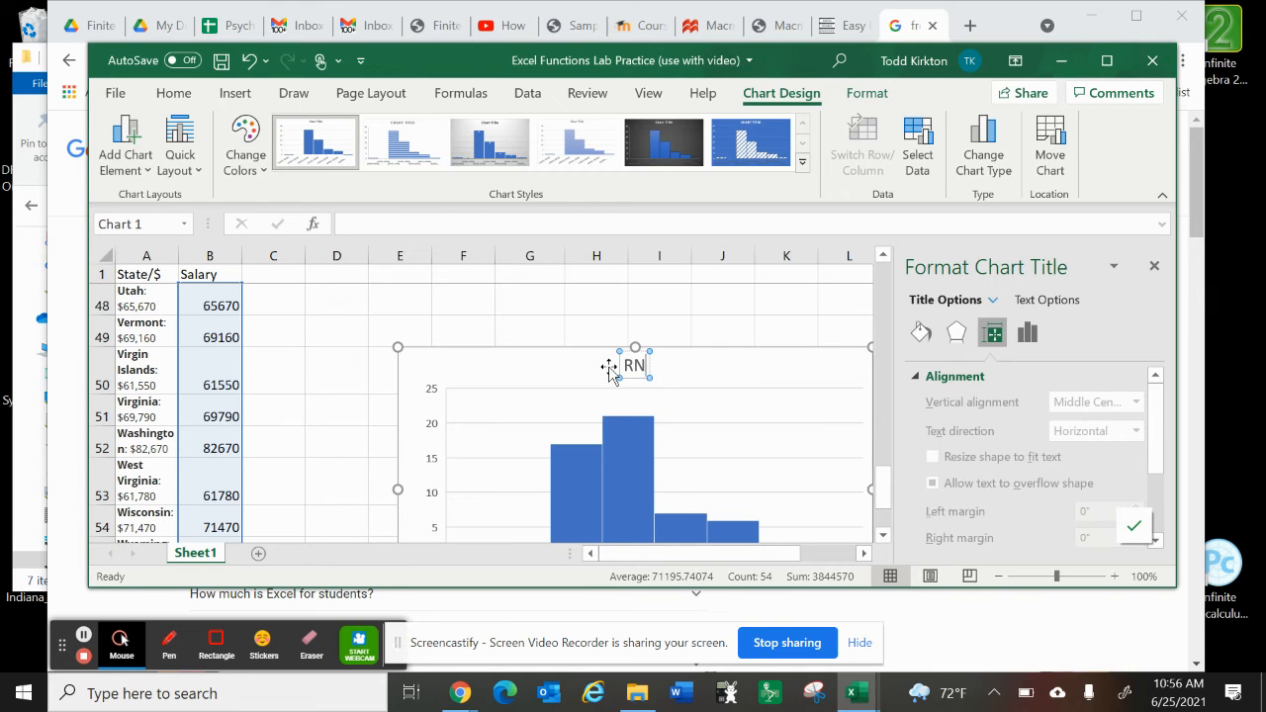
text( Salary by state)
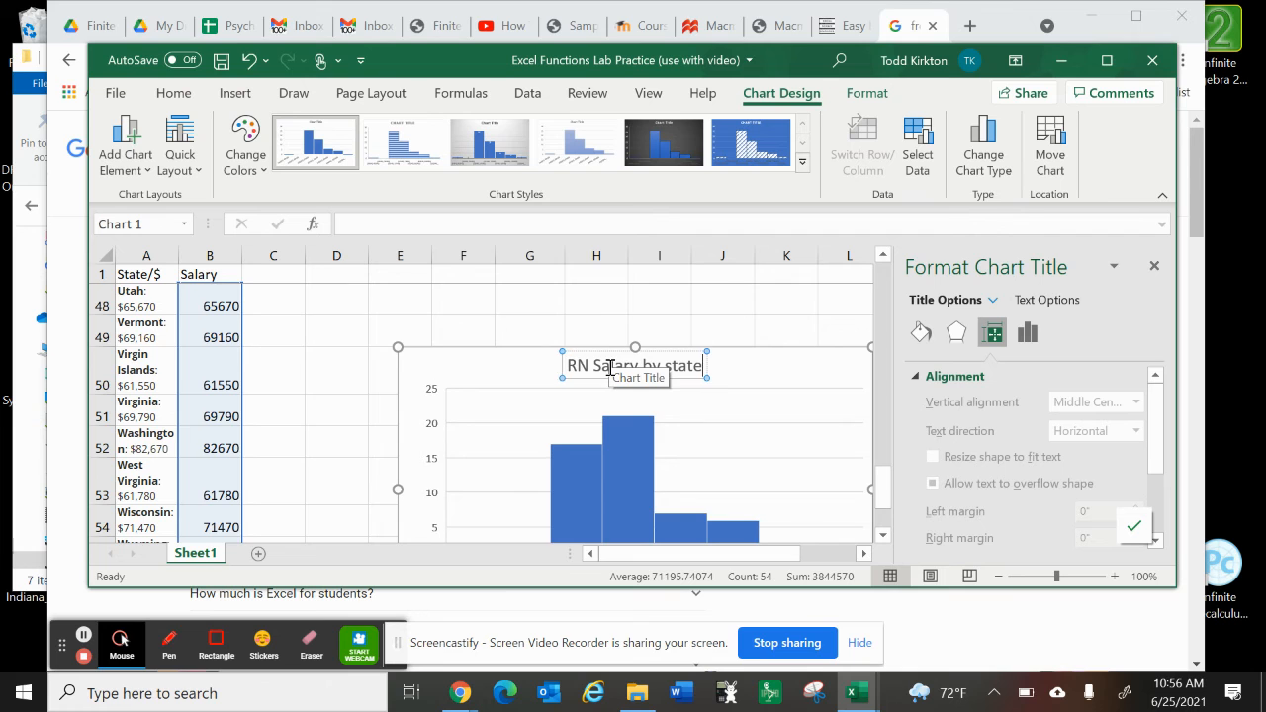
scroll(610, 367, down, 1)
scroll(610, 368, down, 1)
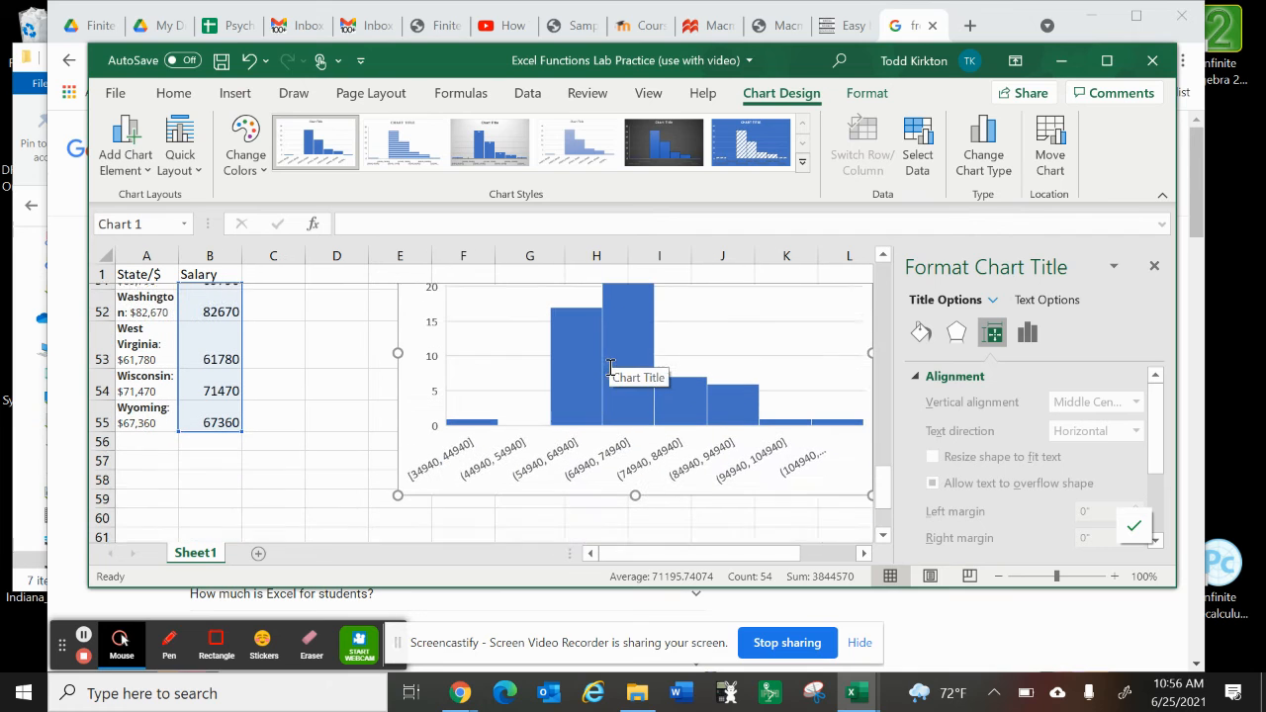
click(620, 444)
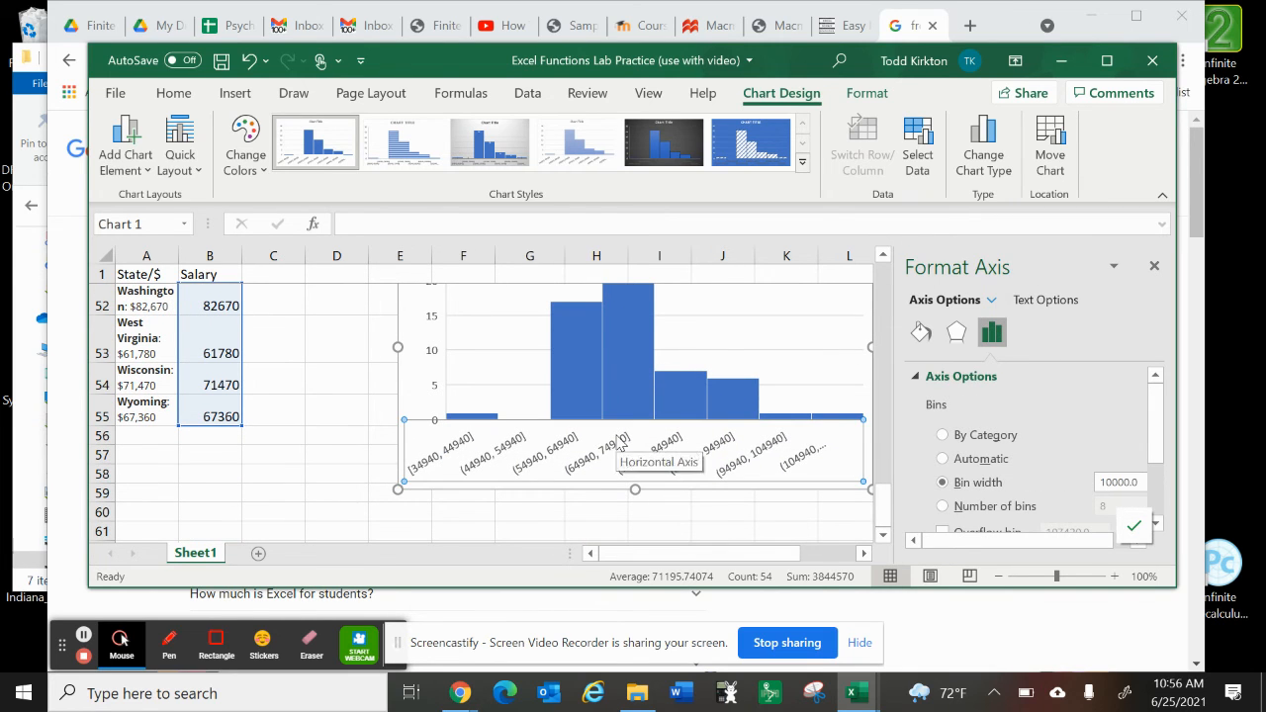
right_click(620, 444)
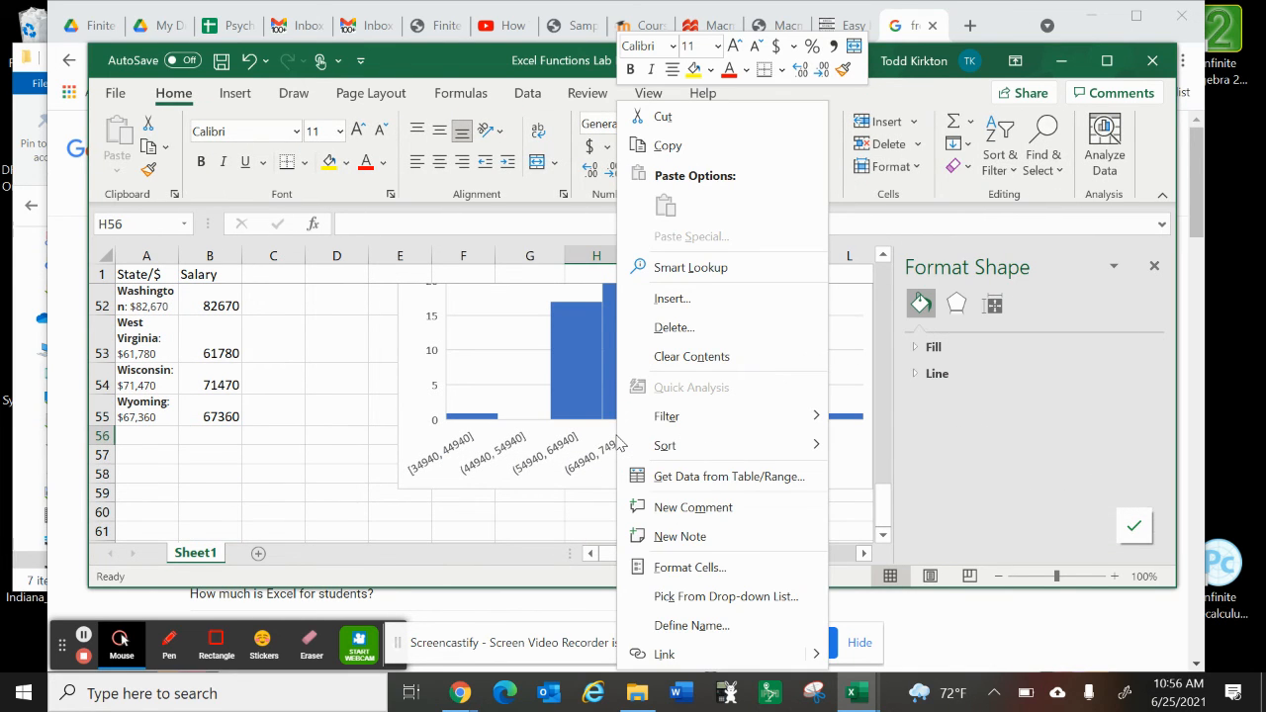
click(579, 462)
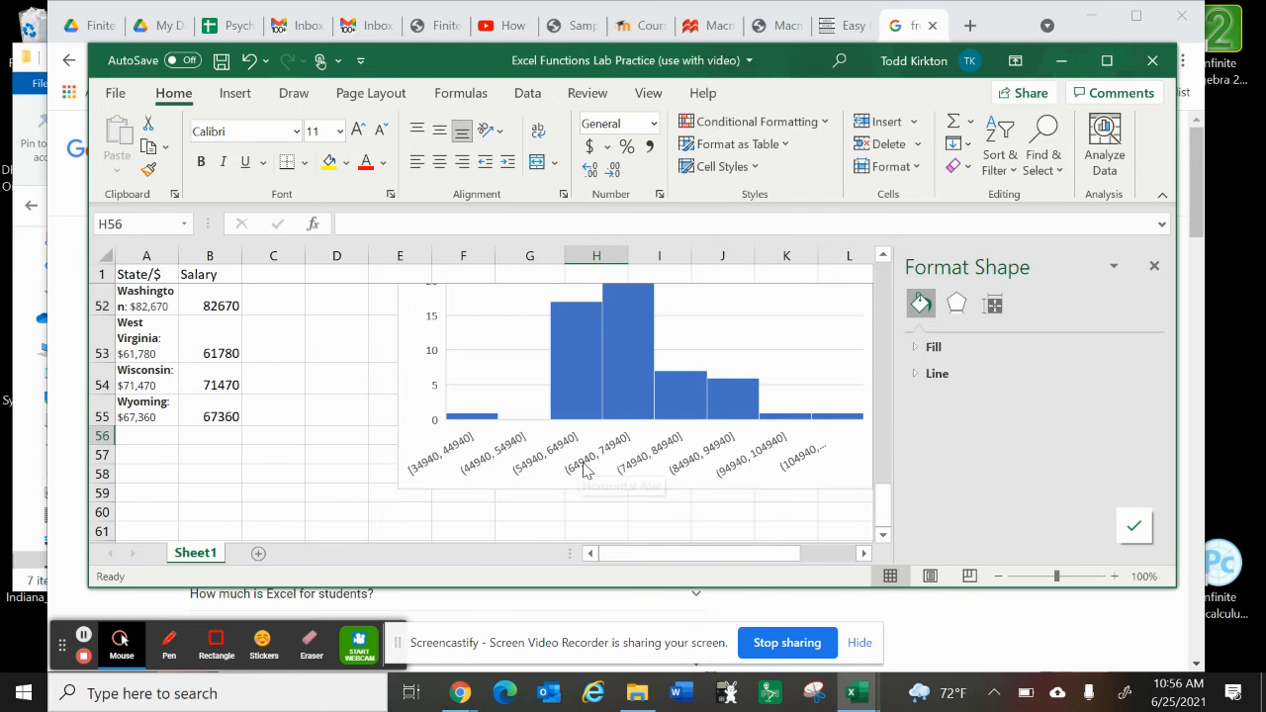
Step: Reopen the histogram's horizontal axis options and review the bin width, number of bins, overflow and underflow settings
click(724, 450)
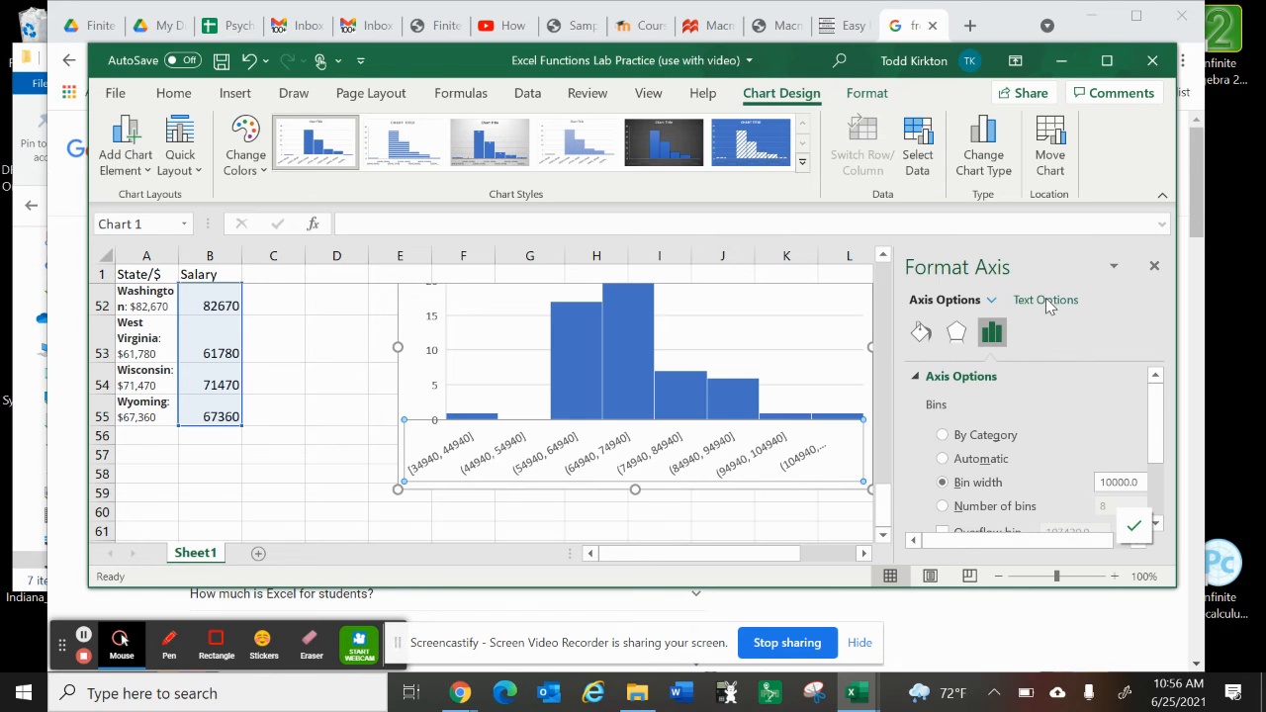
click(989, 302)
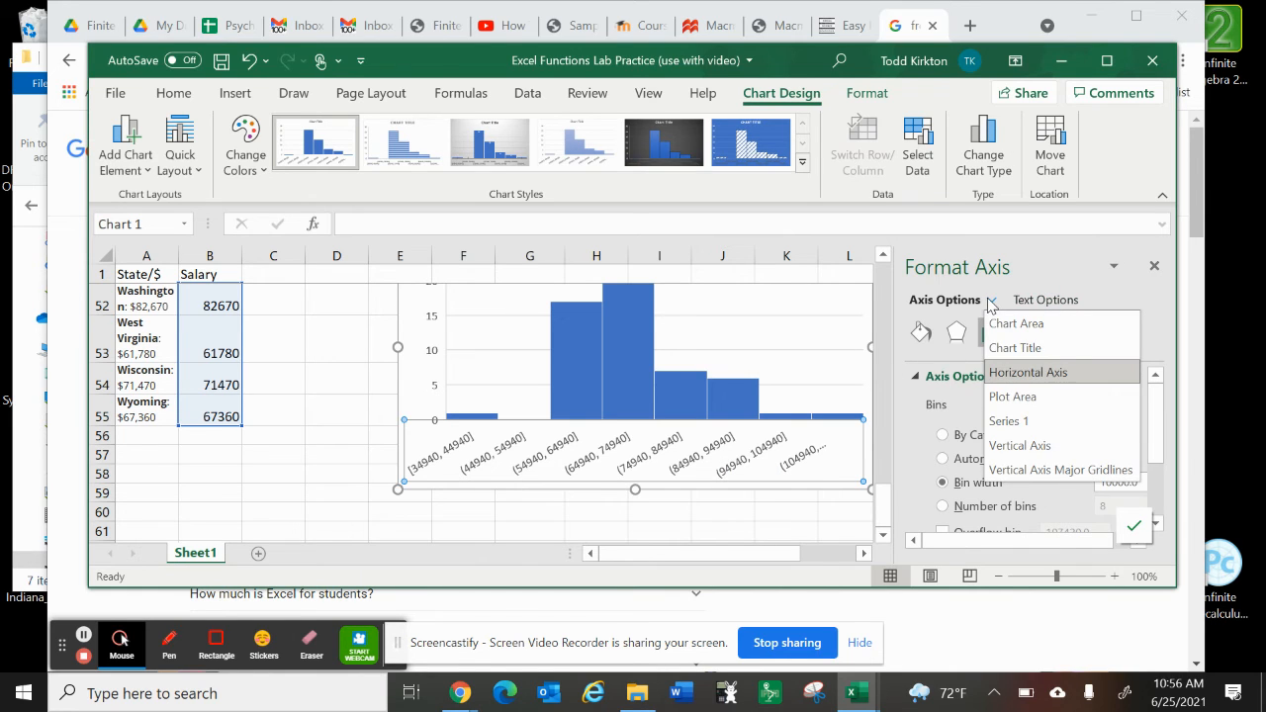
click(1019, 380)
click(1019, 380)
click(1019, 380)
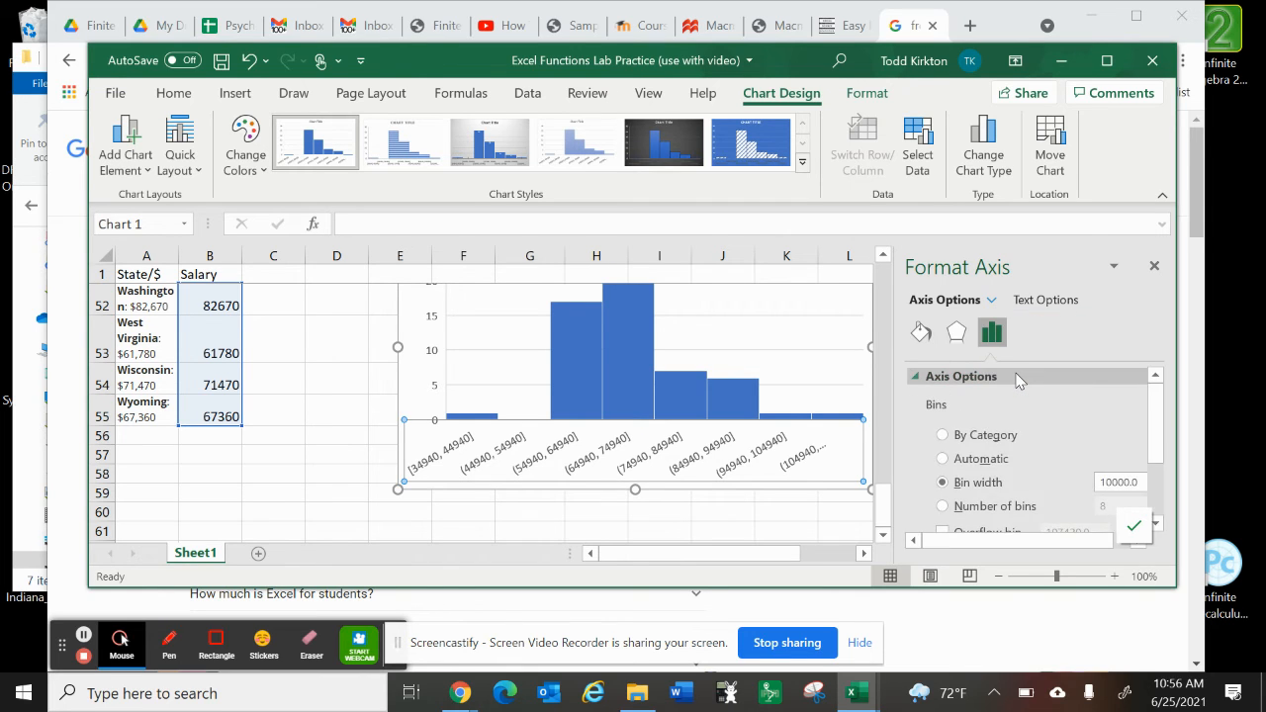
scroll(1006, 490, down, 3)
scroll(557, 509, up, 1)
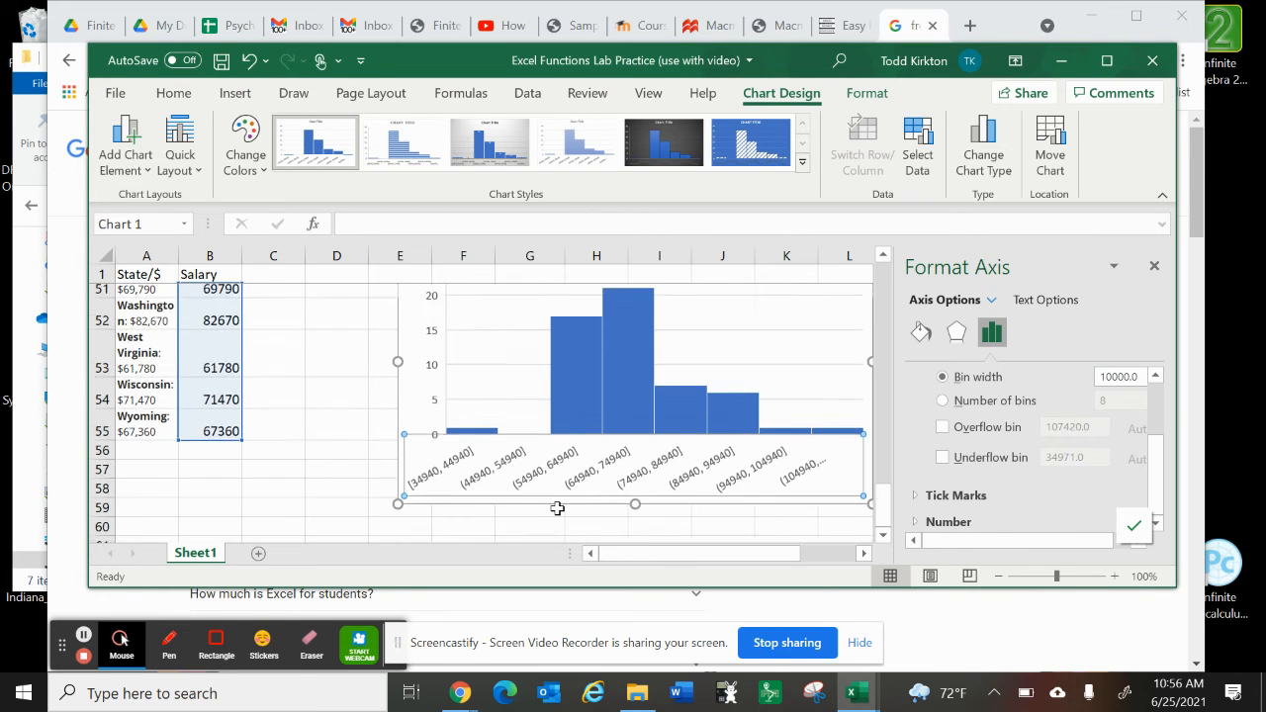
Step: Move the histogram slightly up the sheet so it starts at about row 47
scroll(556, 509, up, 13)
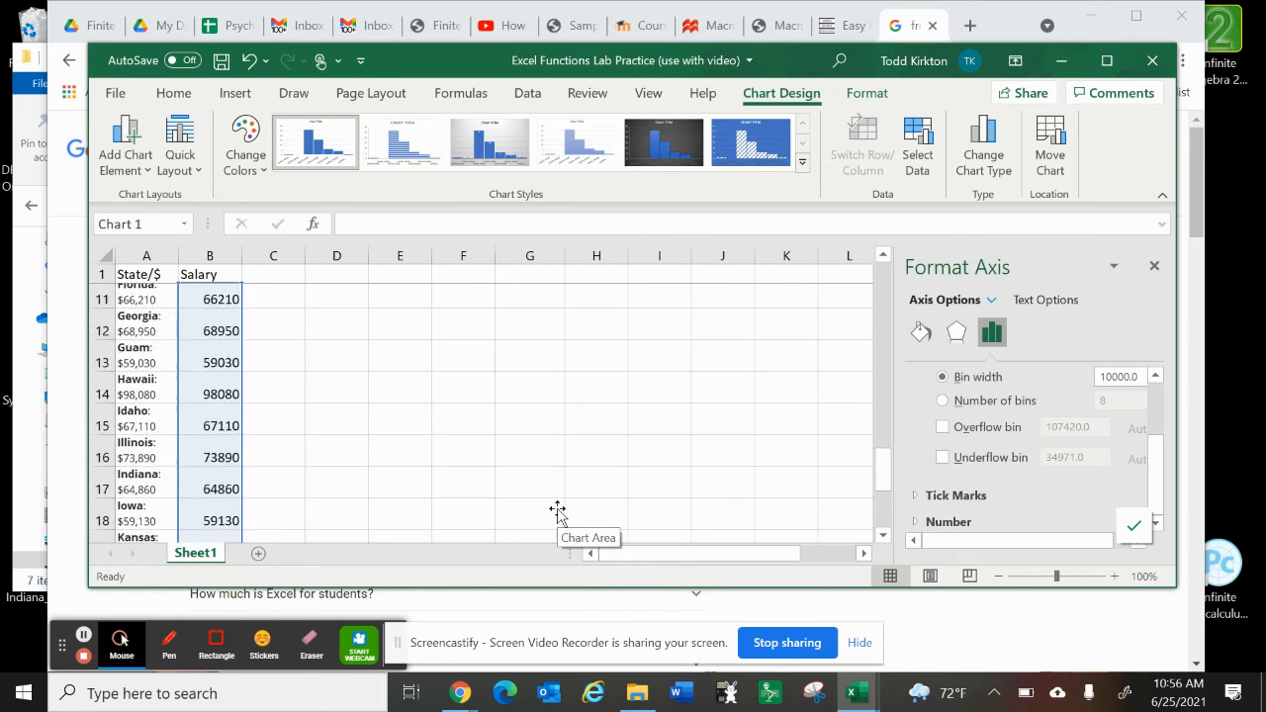
scroll(557, 508, up, 3)
scroll(556, 512, down, 3)
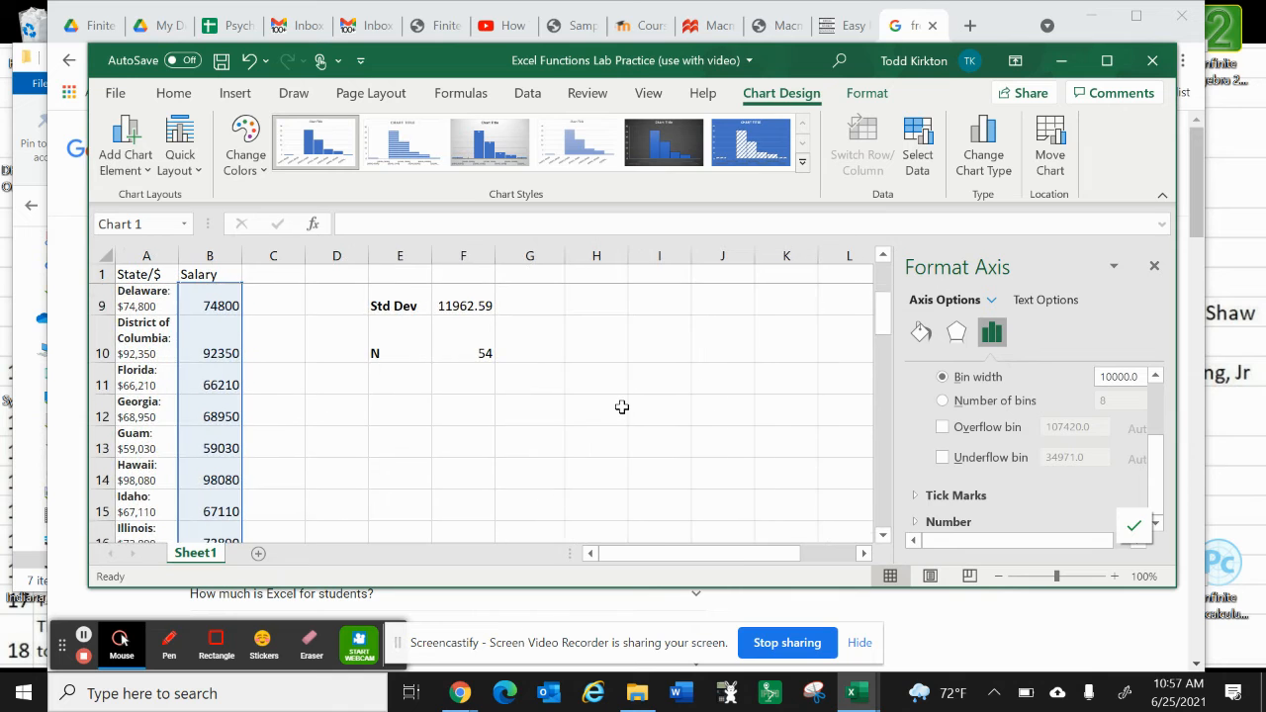
scroll(622, 407, down, 7)
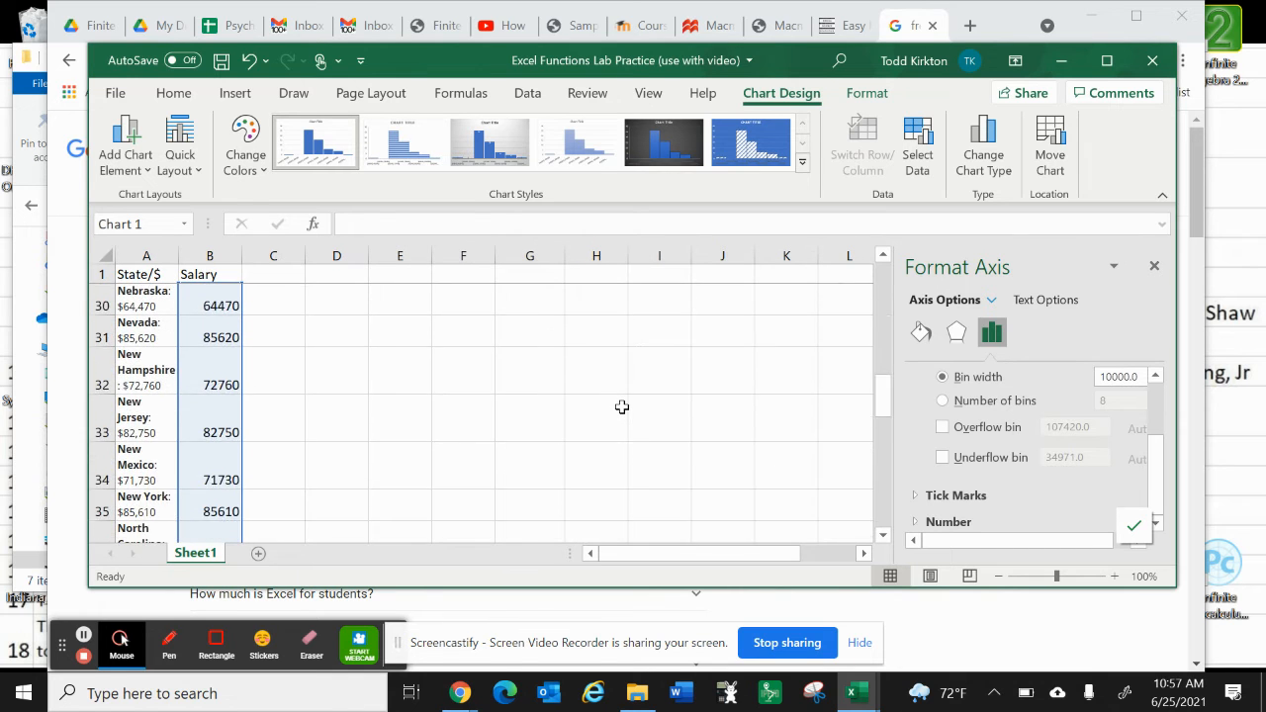
scroll(622, 407, down, 7)
scroll(610, 409, up, 1)
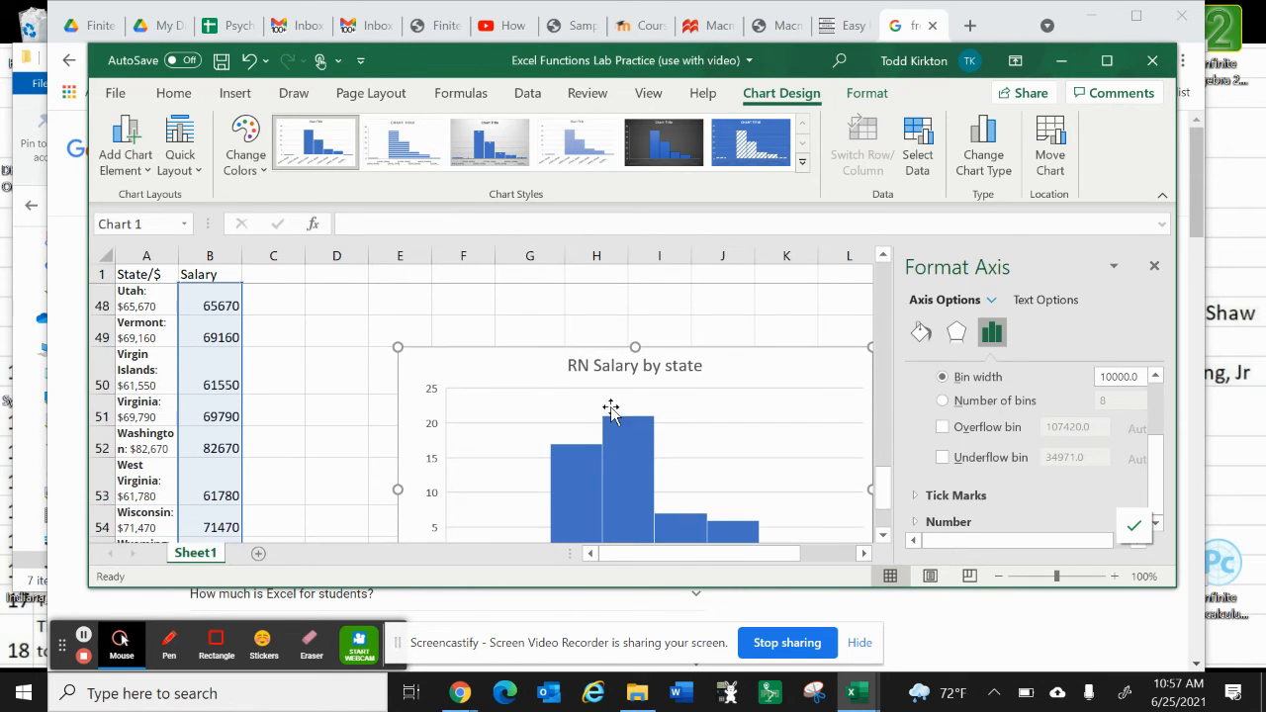
drag(531, 381, 518, 292)
scroll(517, 293, up, 3)
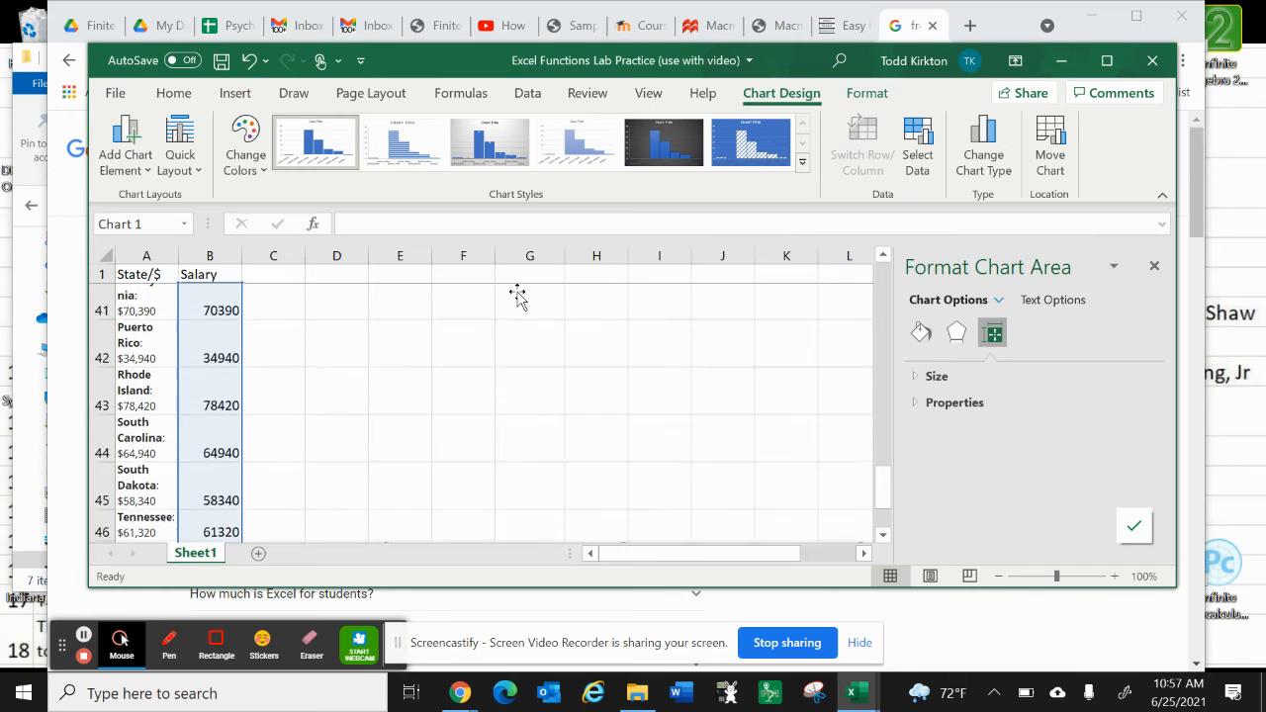
scroll(503, 463, down, 2)
click(503, 460)
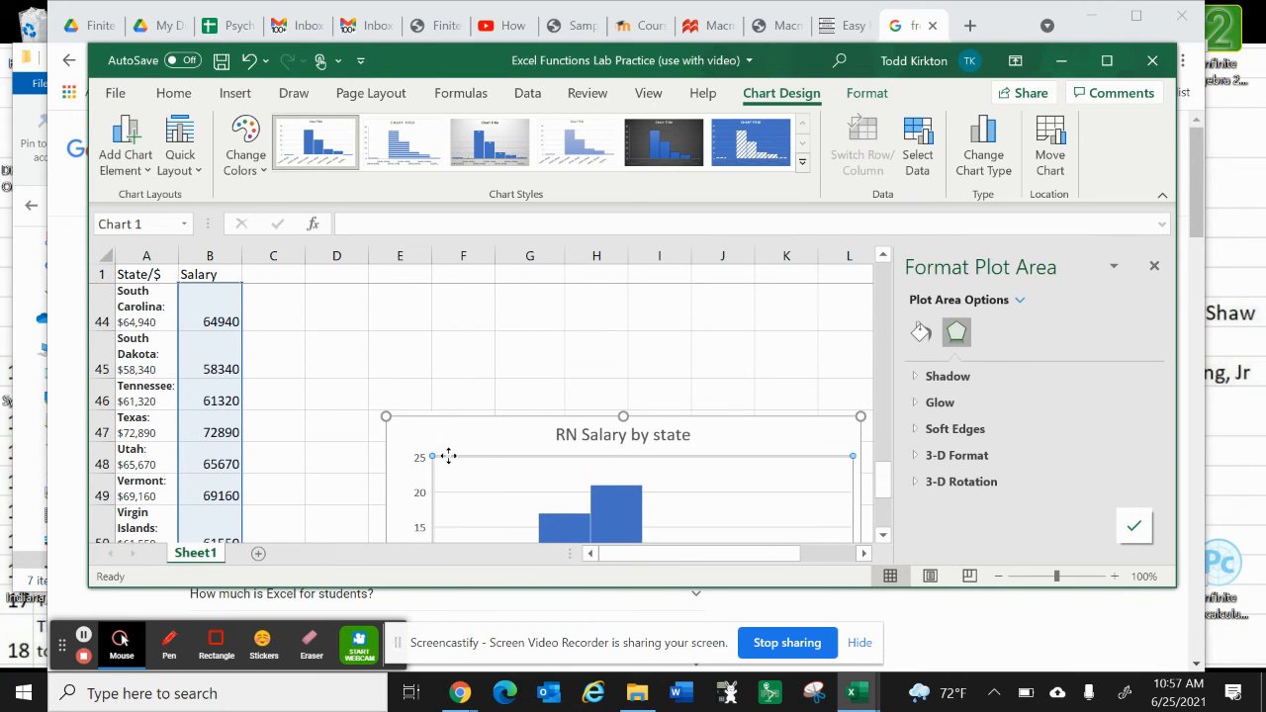
Step: Move the histogram up the sheet to sit beside the summary statistics, starting at about column G, row 7
click(405, 307)
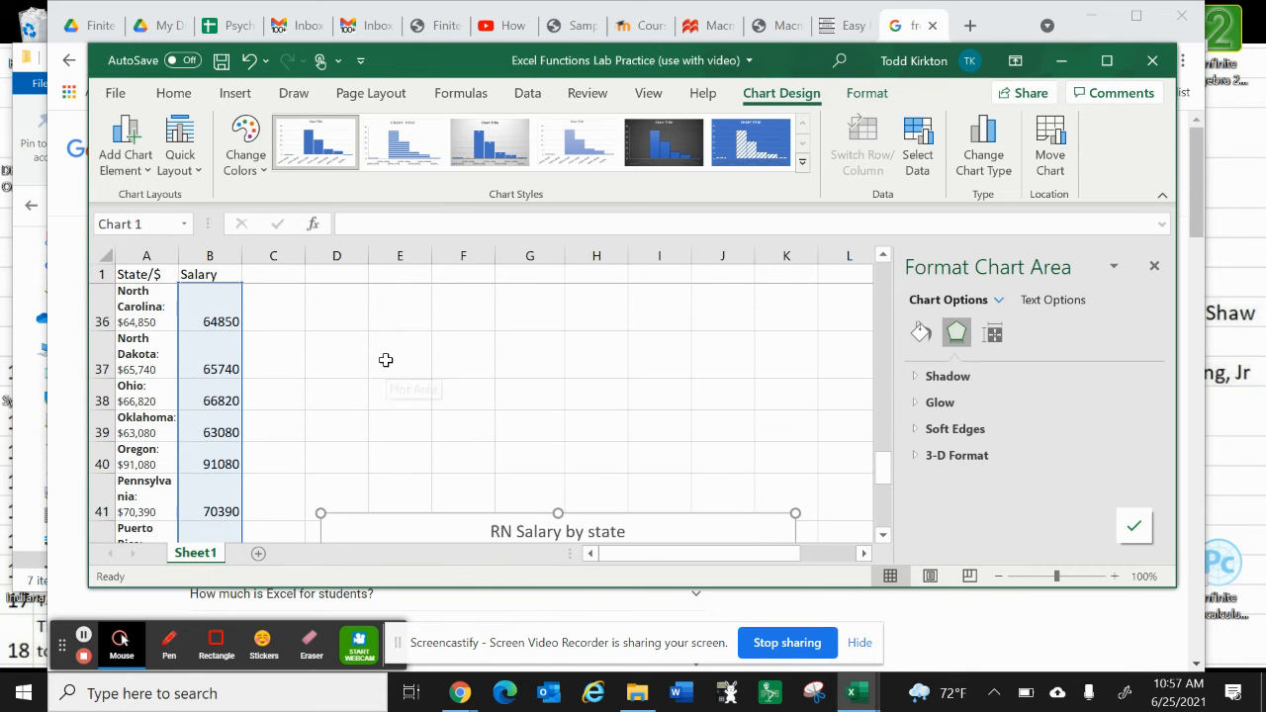
scroll(412, 384, up, 1)
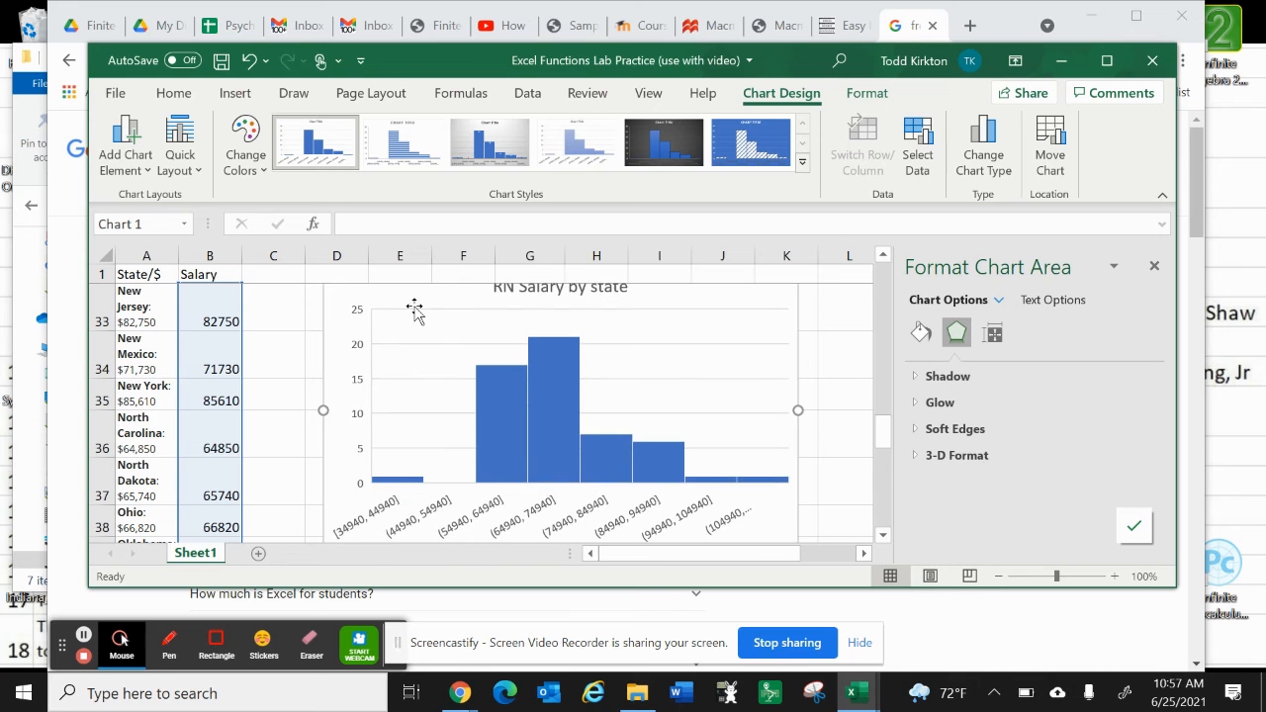
scroll(414, 308, up, 2)
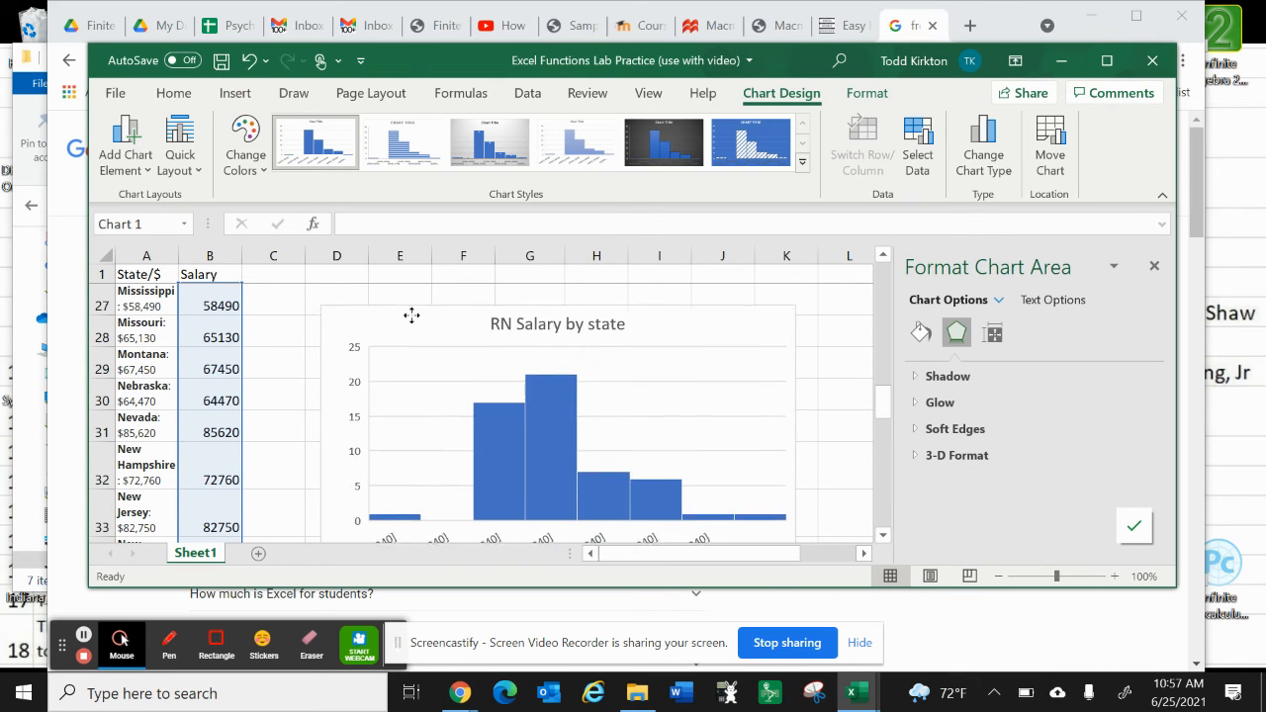
scroll(415, 297, up, 1)
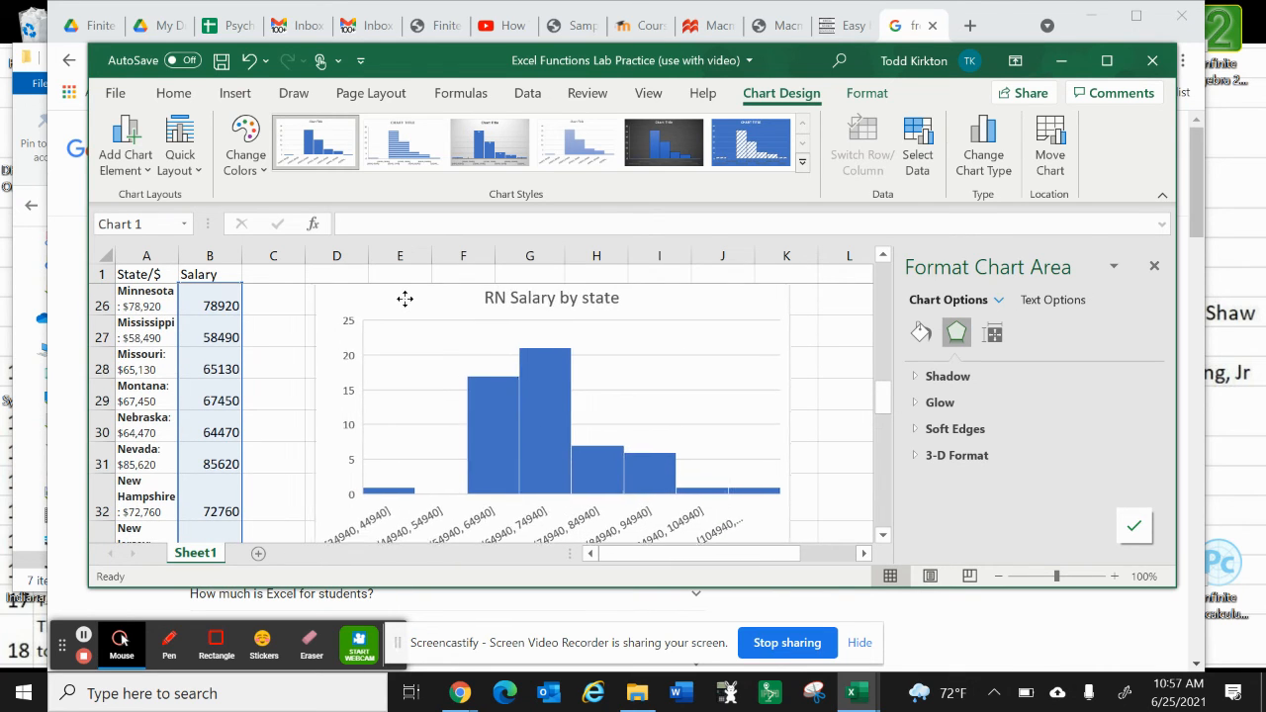
scroll(405, 299, up, 3)
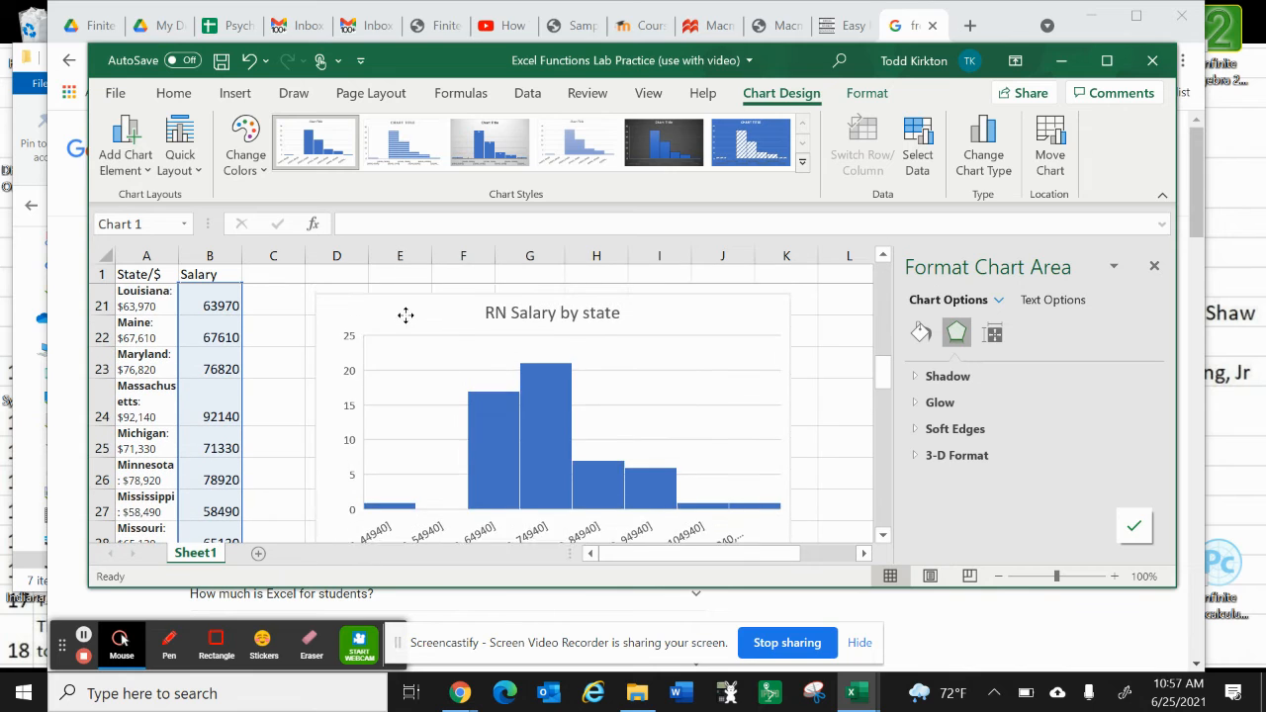
scroll(407, 307, up, 2)
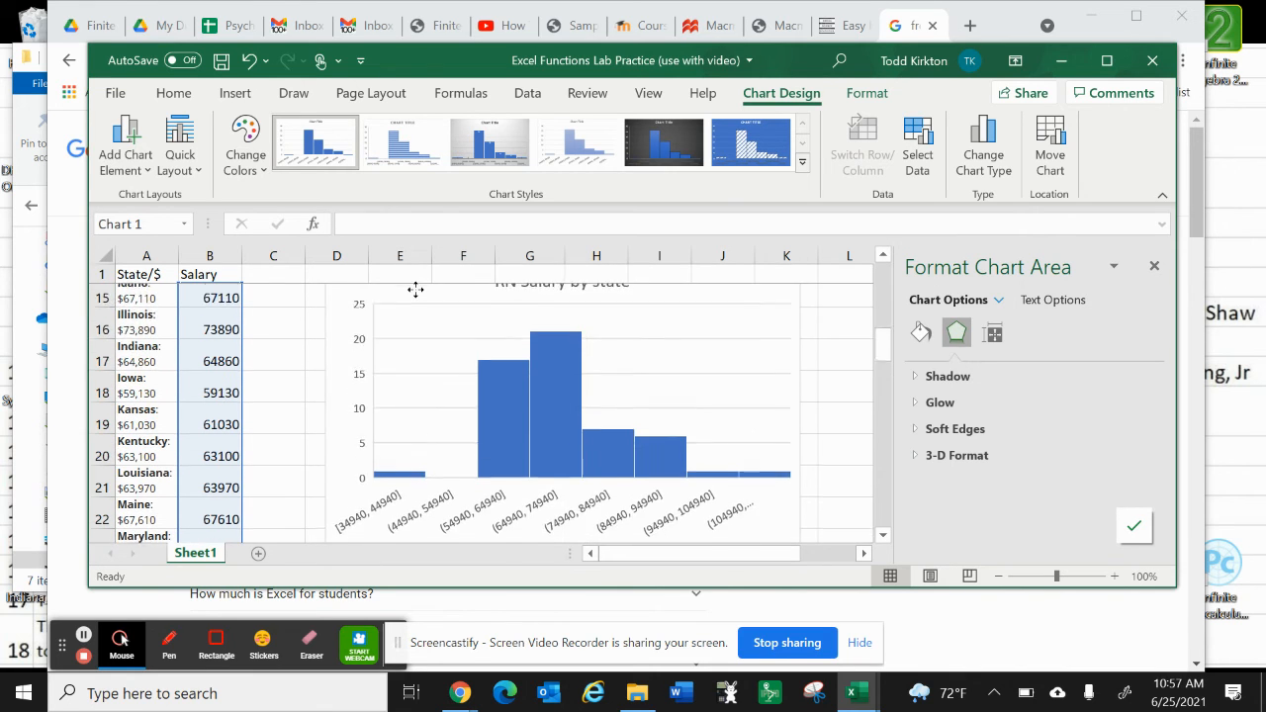
scroll(415, 288, up, 3)
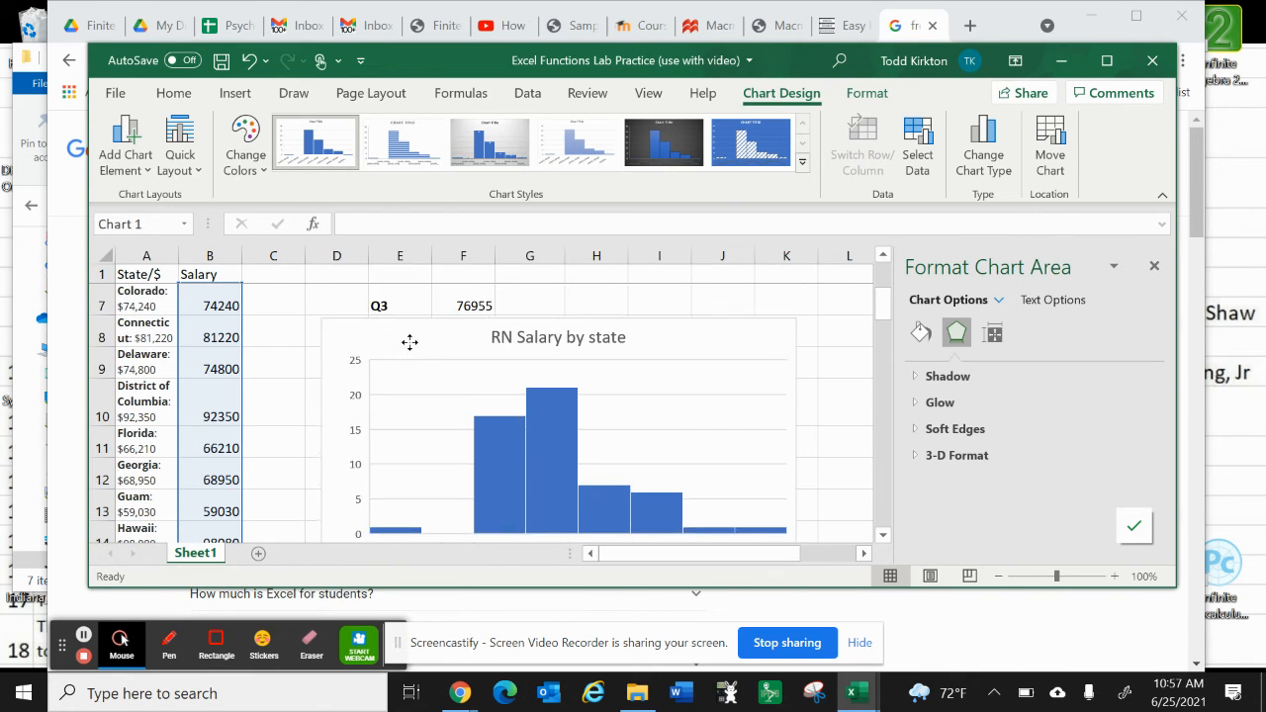
drag(403, 396, 613, 307)
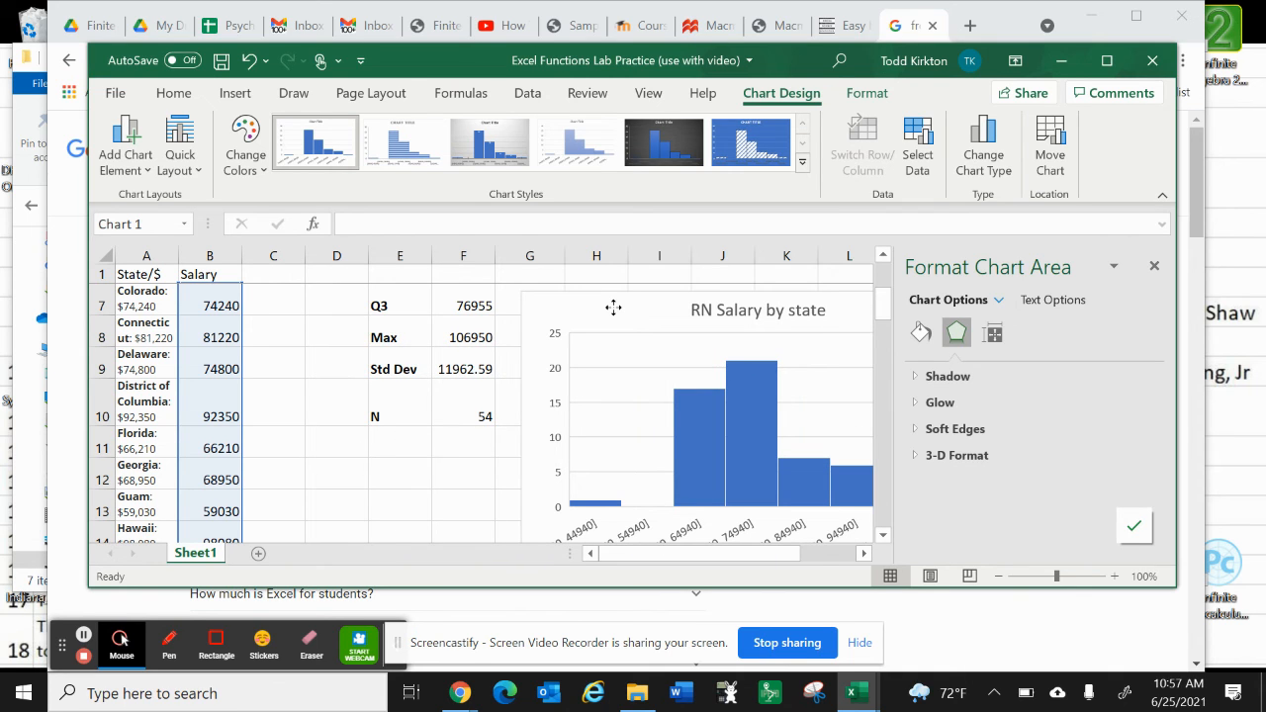
Step: Close the chart formatting options and move the histogram up to start at row 3, alongside the Mean
click(1153, 268)
scroll(887, 359, up, 2)
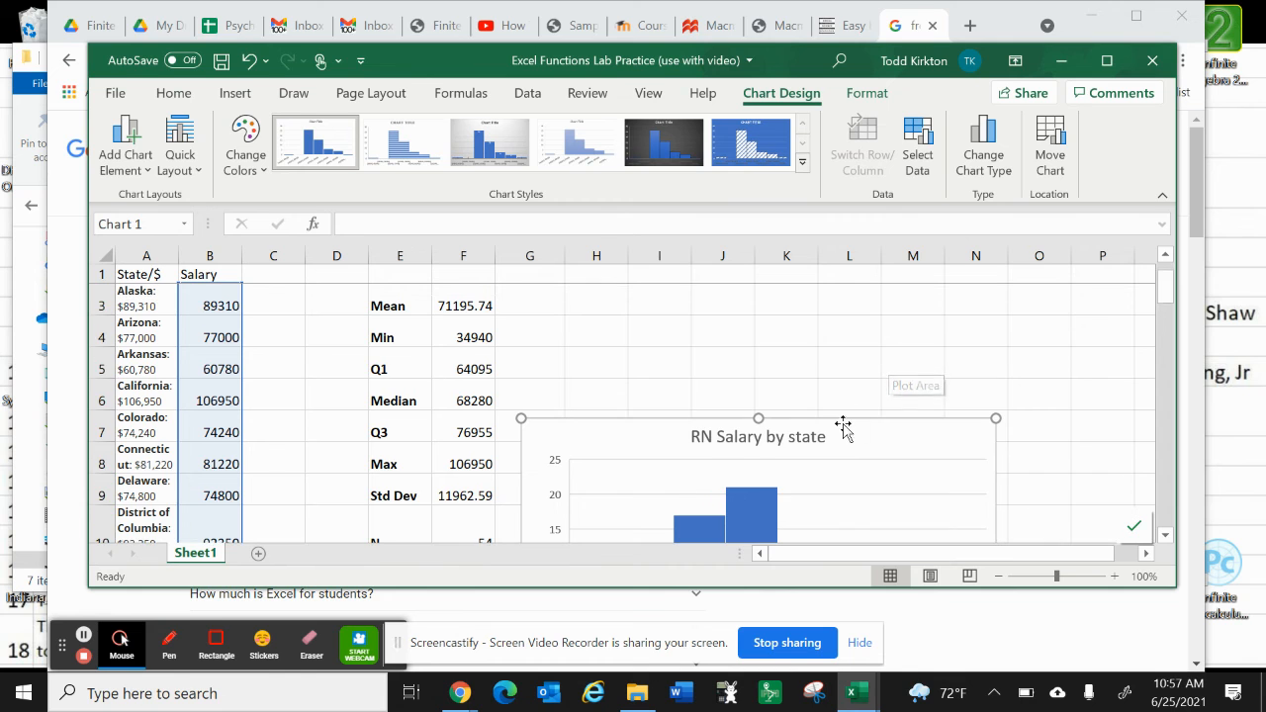
drag(842, 426, 843, 302)
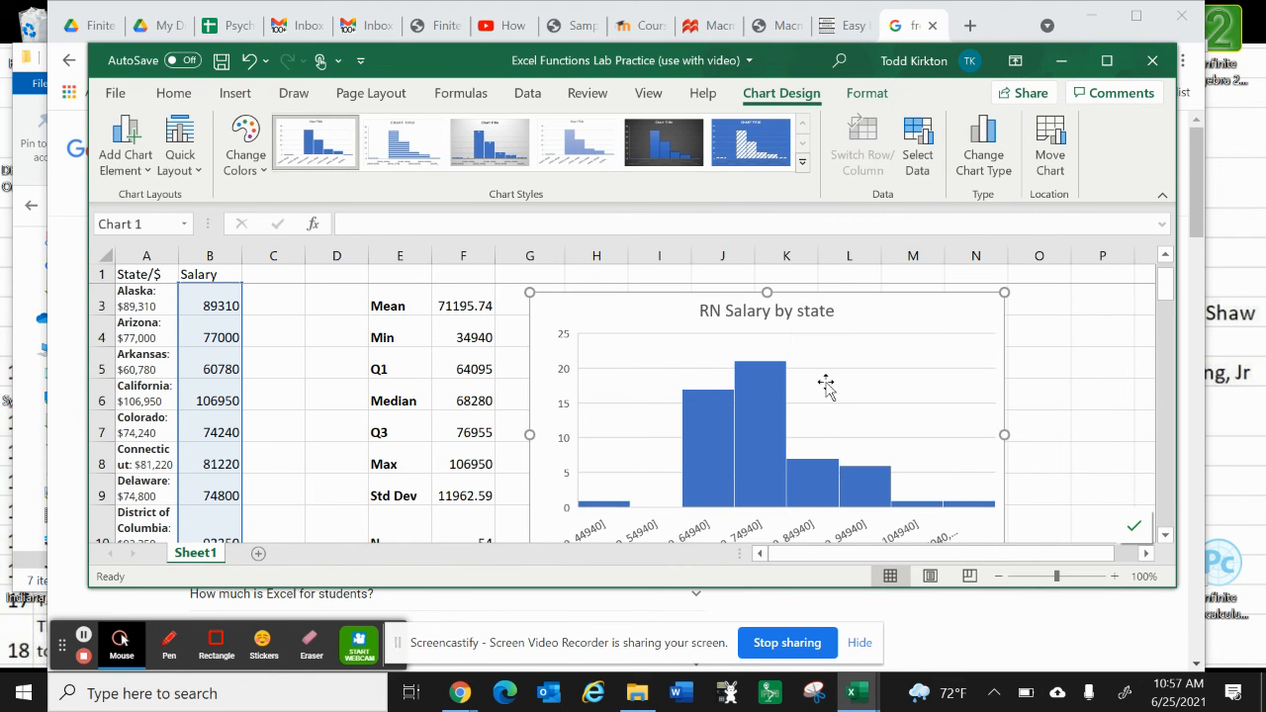
scroll(826, 386, down, 3)
scroll(825, 386, up, 2)
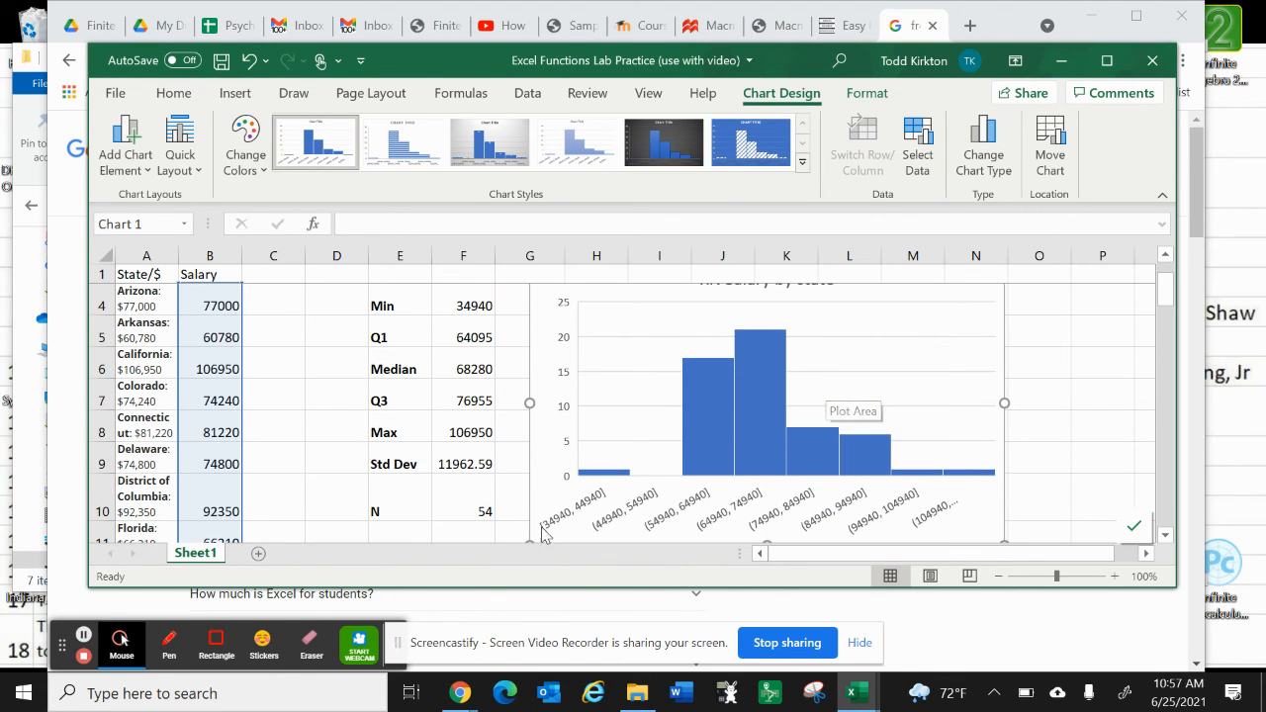
Step: Shrink the histogram from its lower-left corner so it clears the statistics and starts near the edge of column H
scroll(543, 510, down, 2)
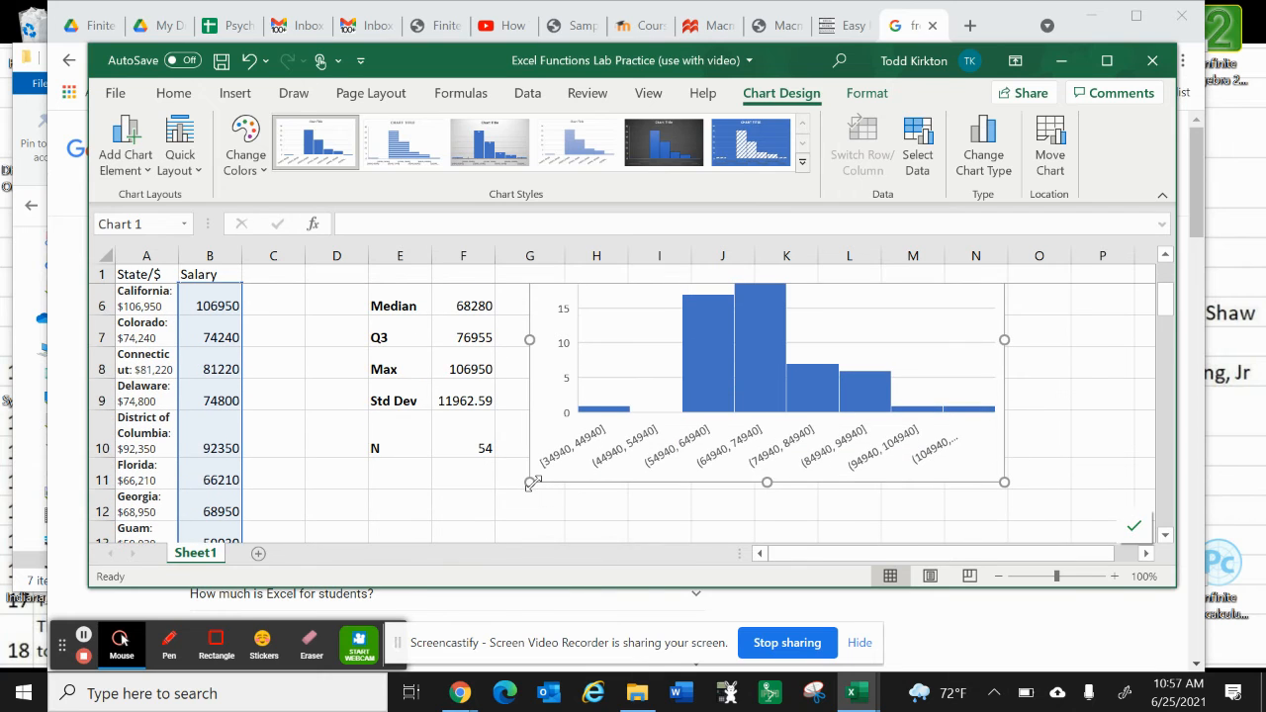
drag(532, 482, 557, 446)
scroll(559, 447, up, 1)
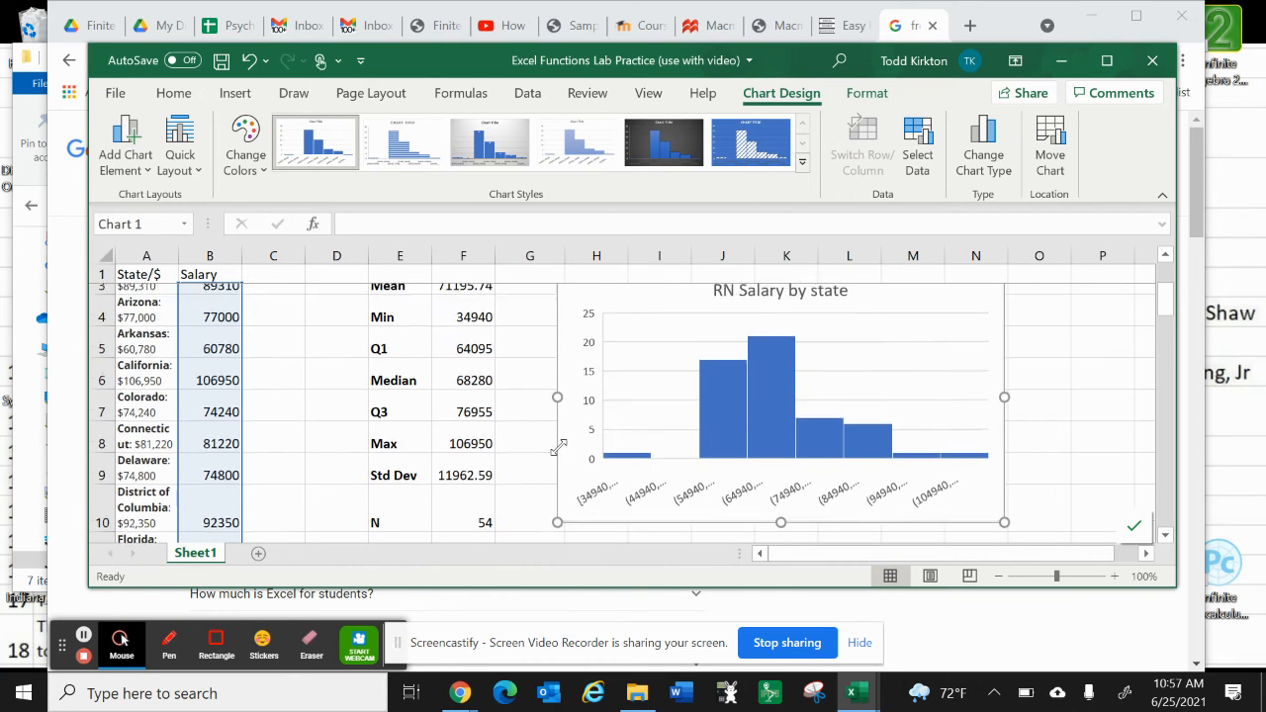
scroll(559, 447, up, 1)
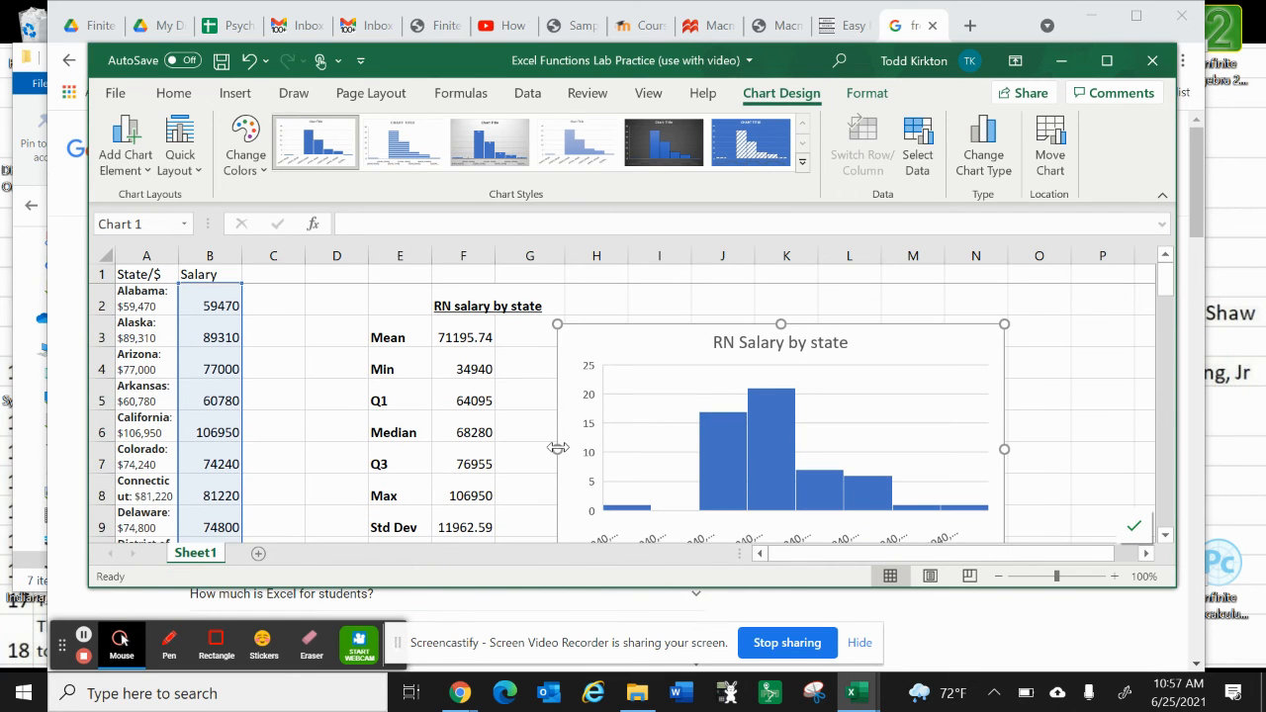
scroll(557, 447, down, 1)
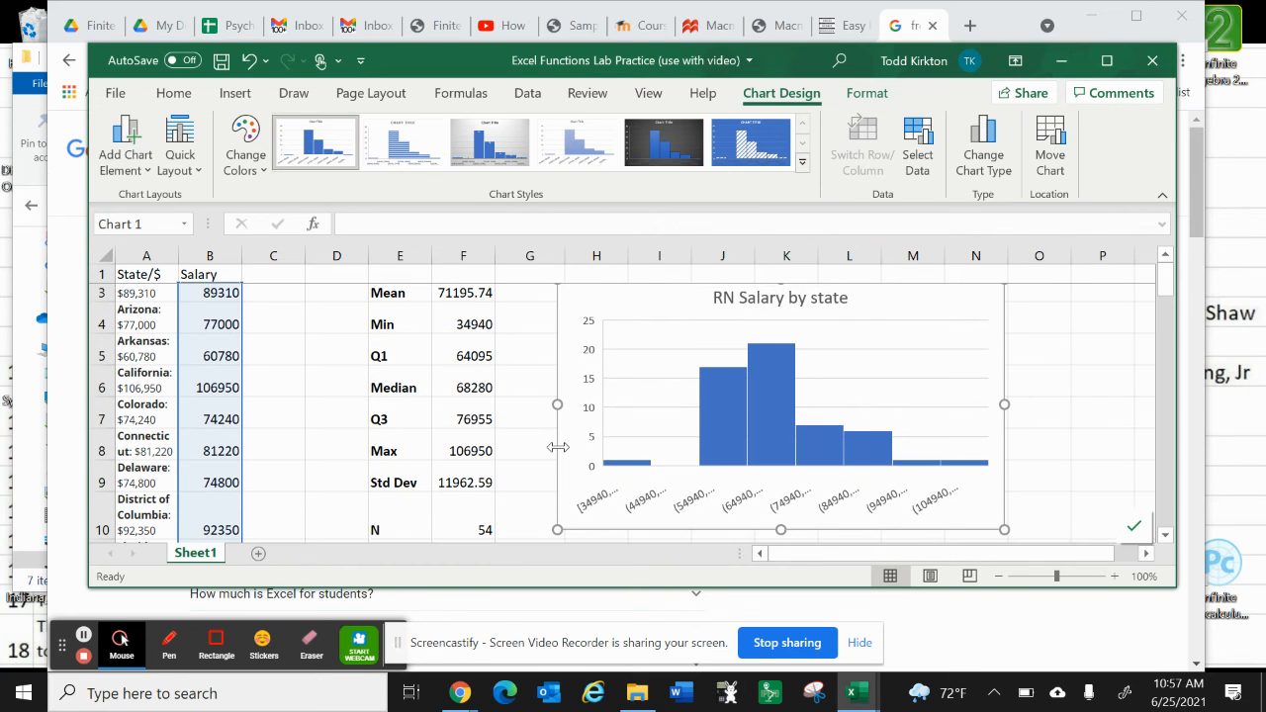
scroll(558, 447, up, 1)
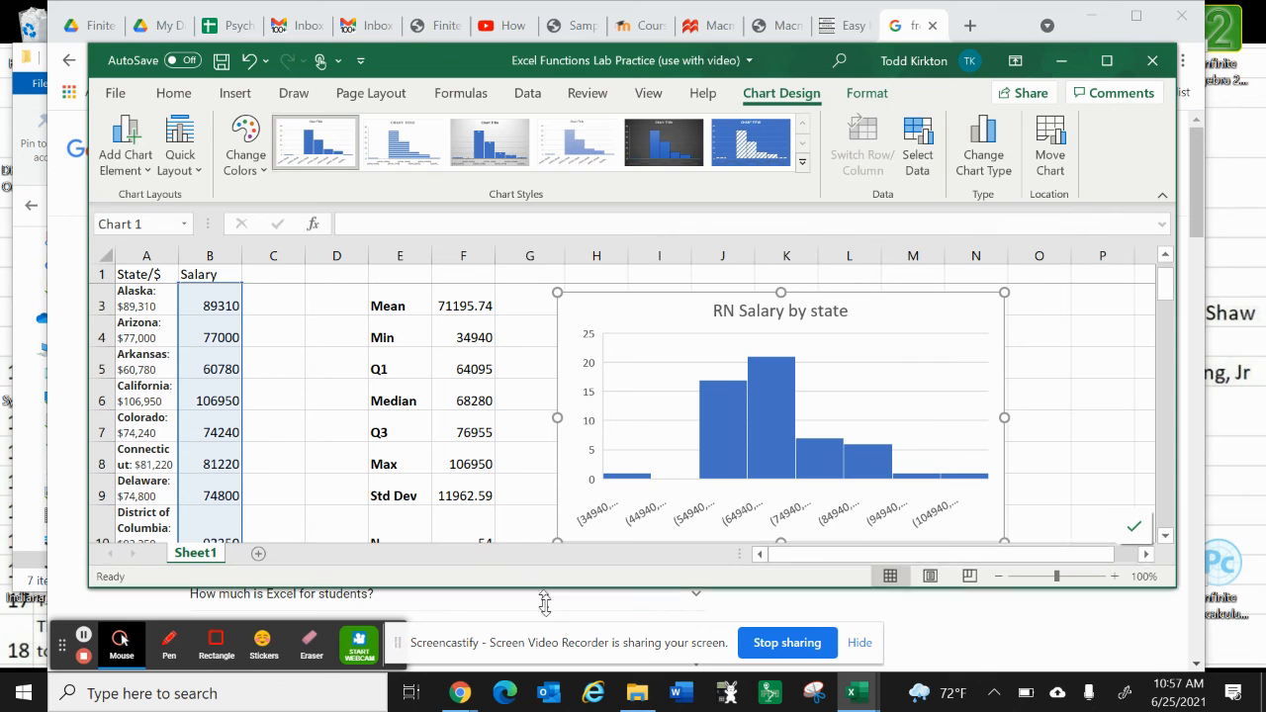
Step: Make the workbook window taller so the statistics through N and the entire histogram fit in view
drag(538, 591, 554, 633)
scroll(505, 526, up, 1)
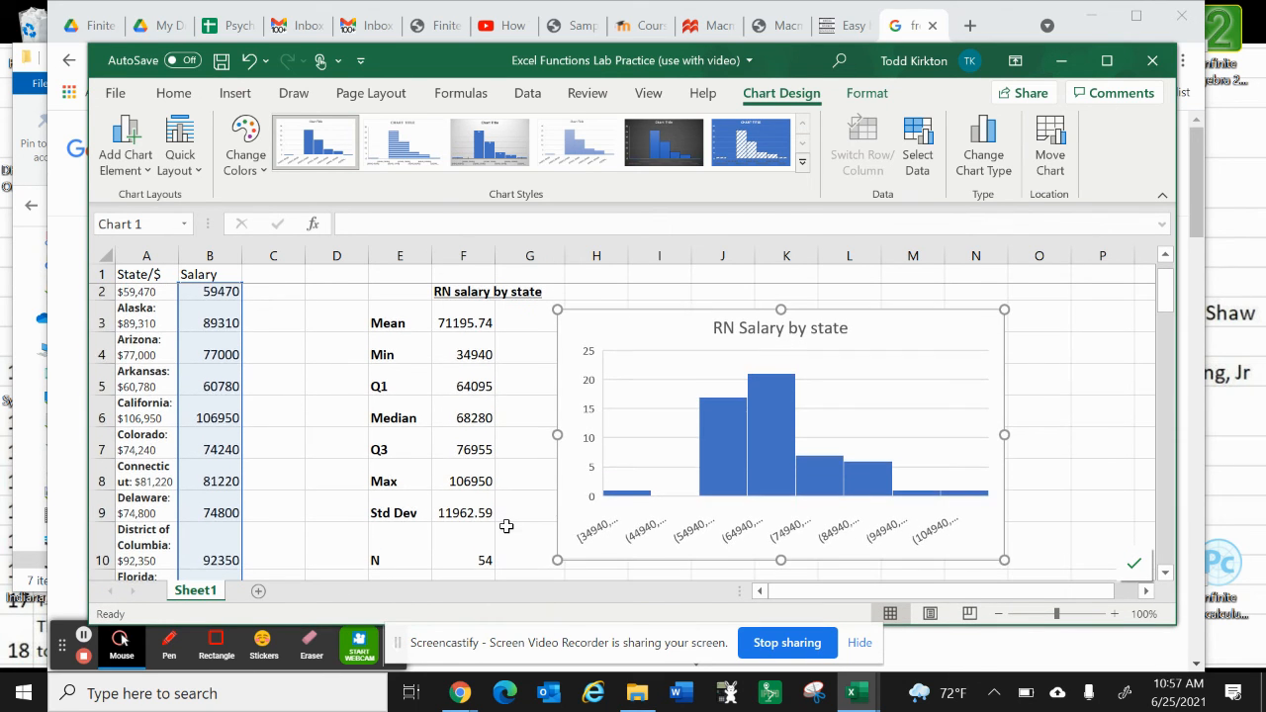
scroll(504, 524, up, 1)
Step: Switch to Snipping Tool and capture a new snip covering the RN salary statistics and the histogram
click(811, 698)
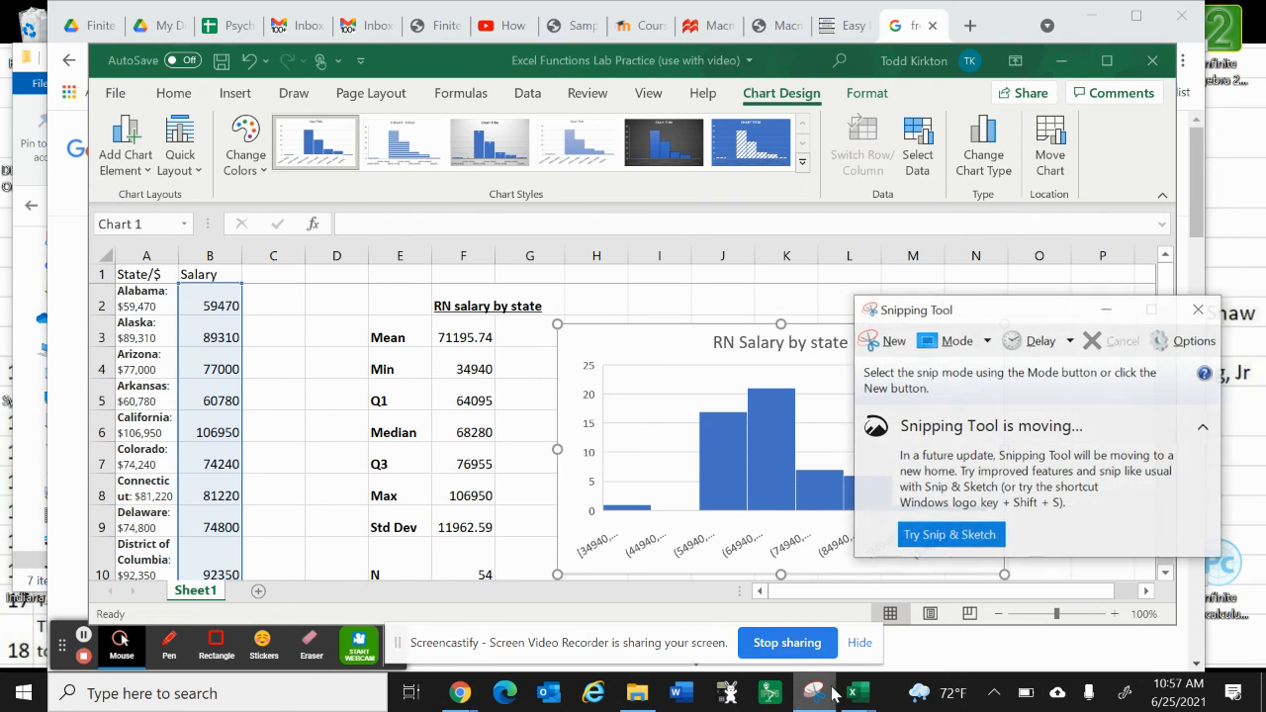
click(890, 341)
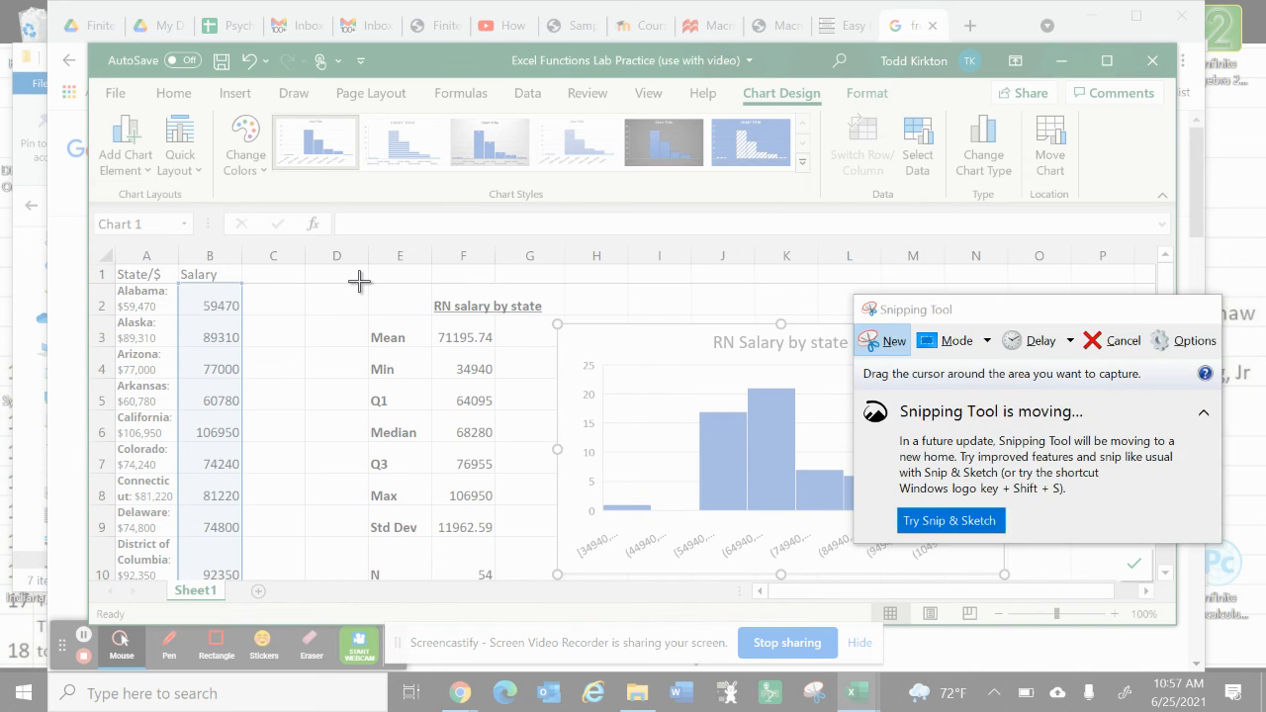
drag(359, 282, 1009, 581)
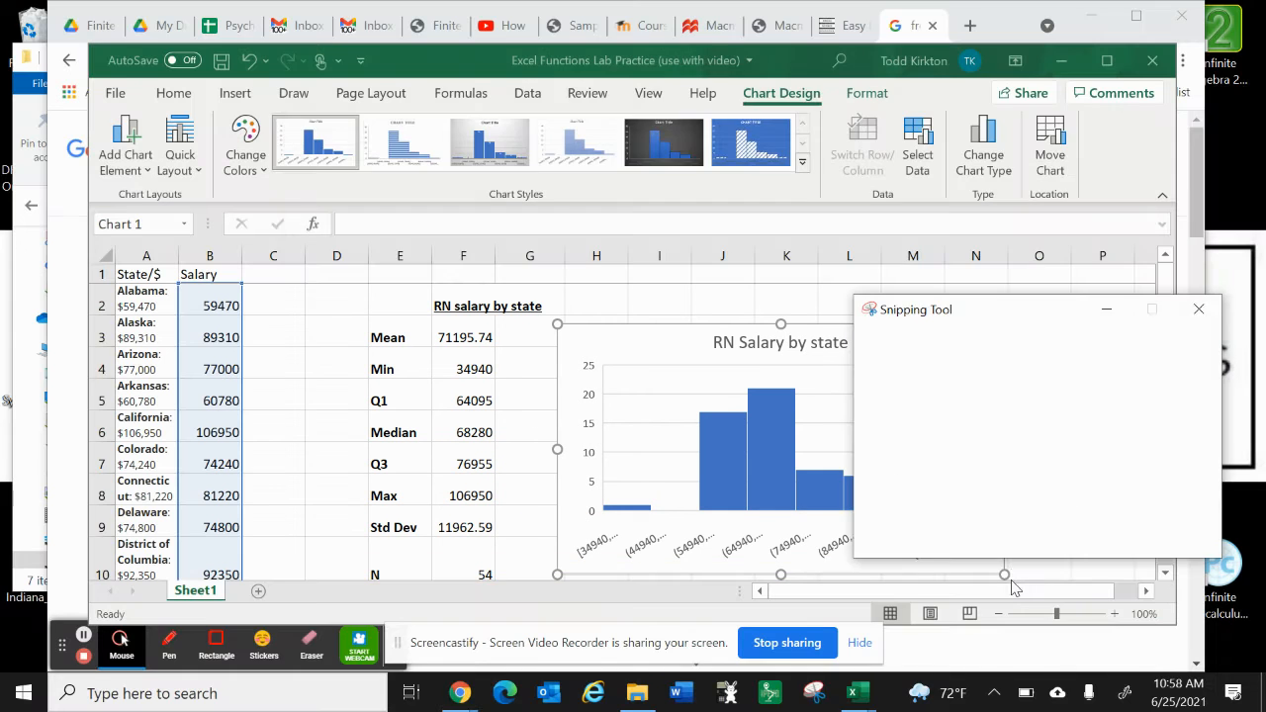
Step: Copy the captured snip to the clipboard and close Snipping Tool without saving it
click(306, 118)
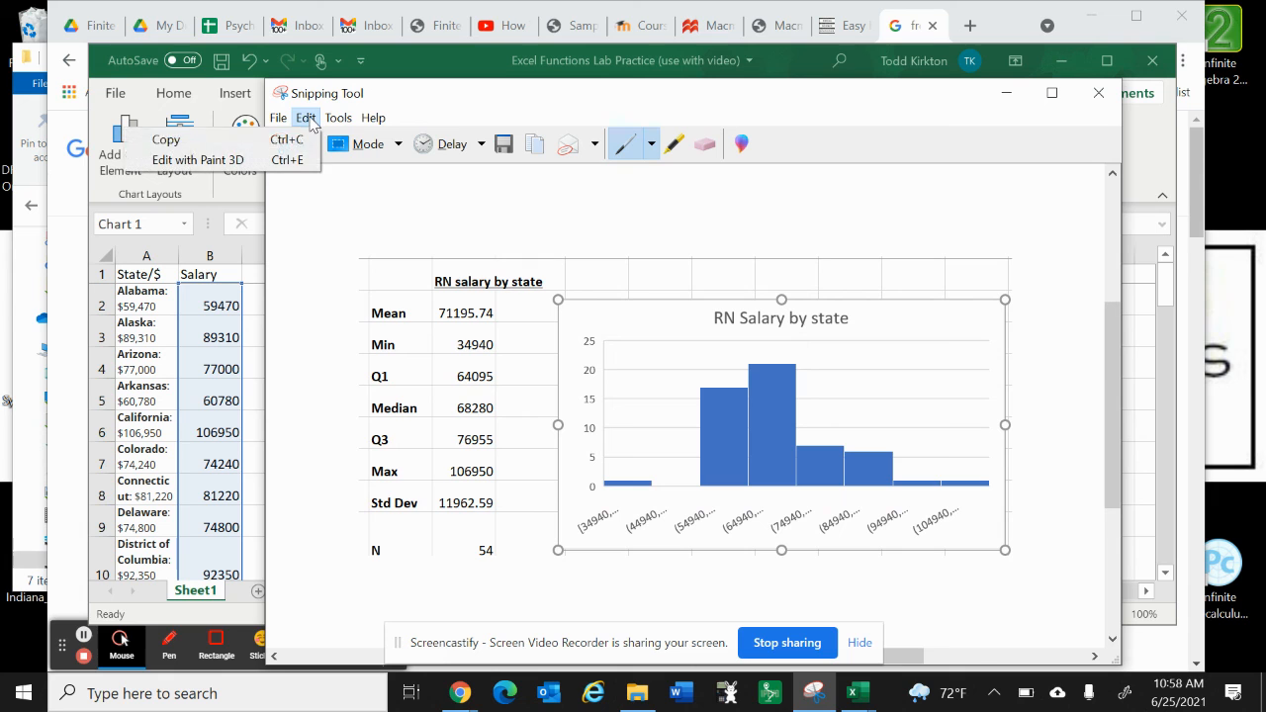
click(164, 137)
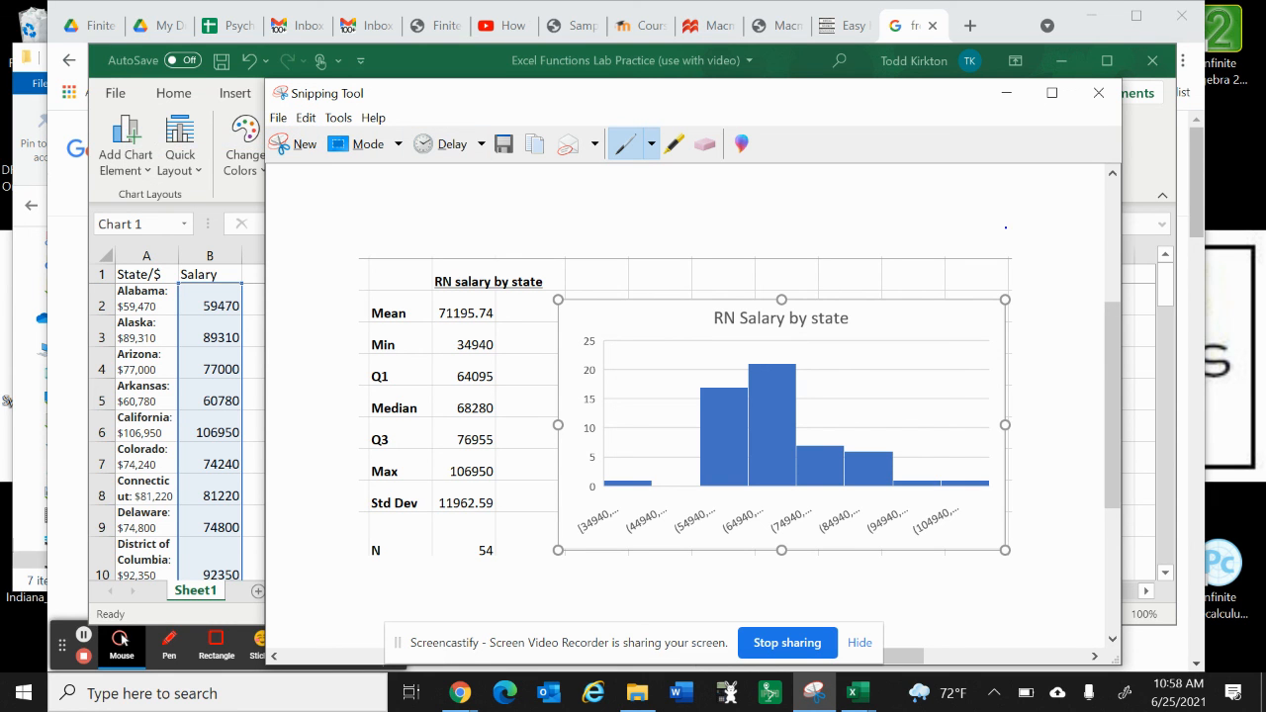
click(1097, 92)
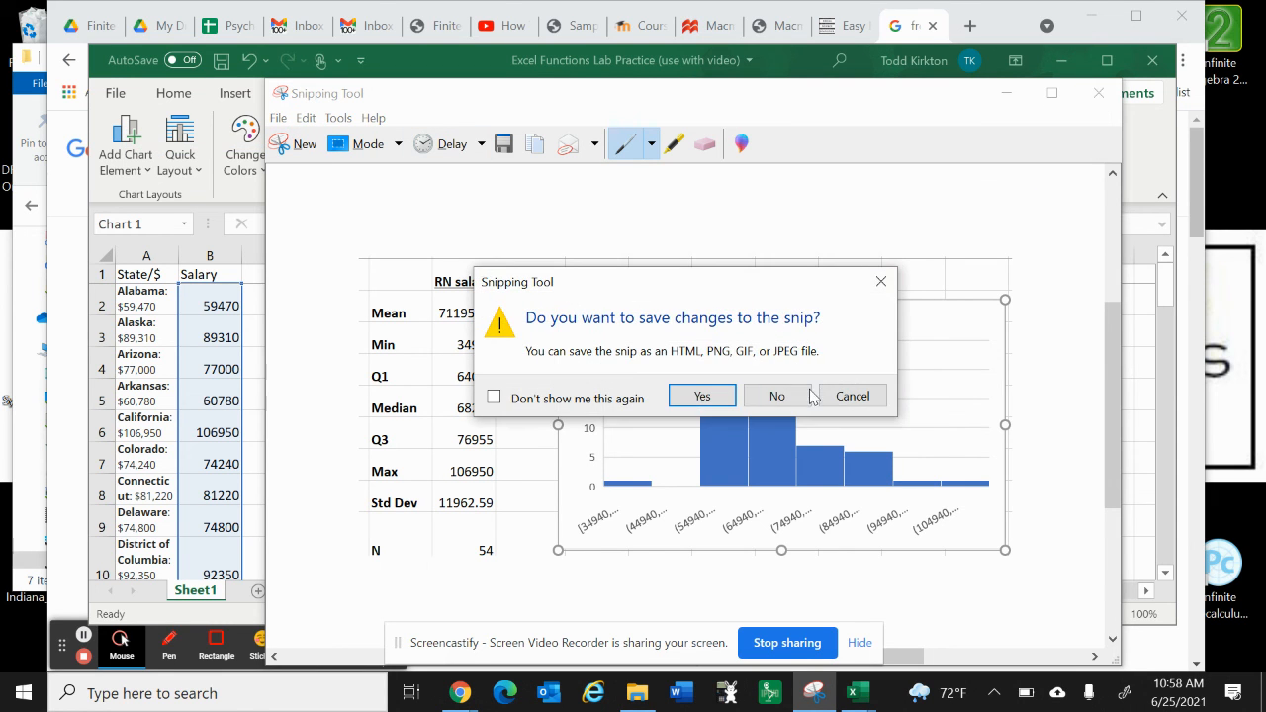
click(777, 396)
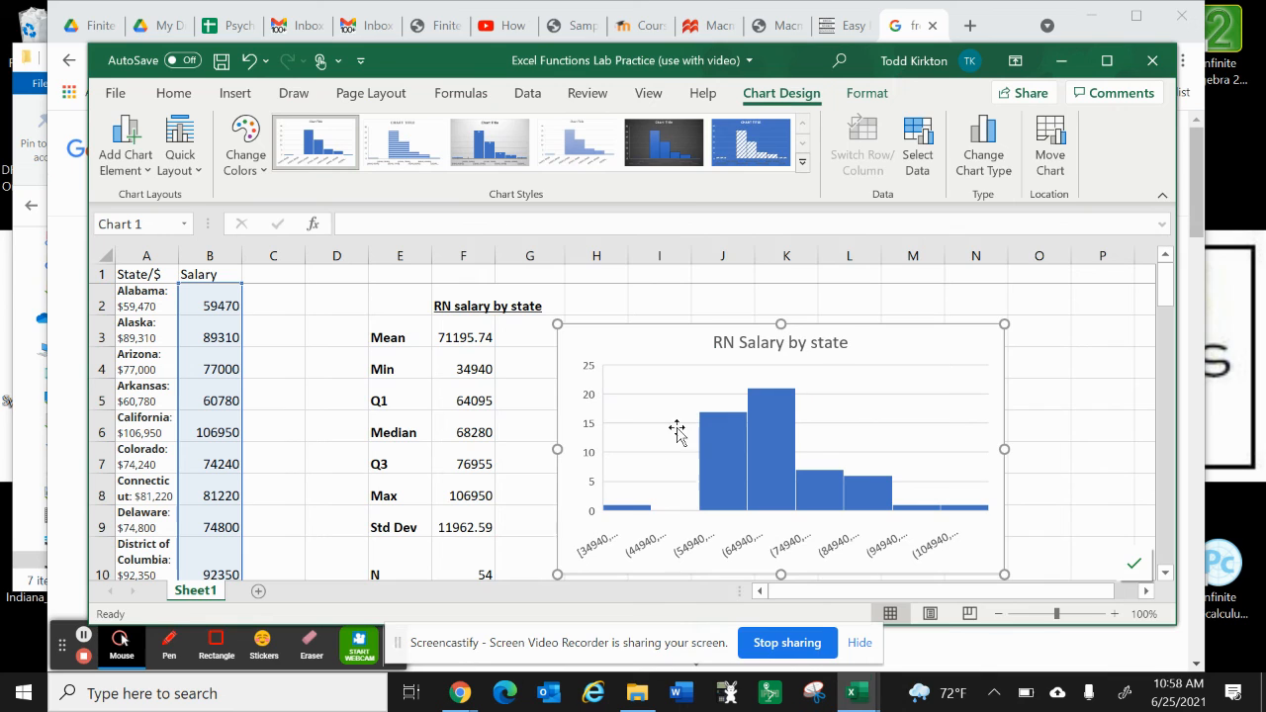
Step: Switch to the "Excel functions lab summer 2021" workbook and look over its statistics template and the height and heart rate data
click(345, 455)
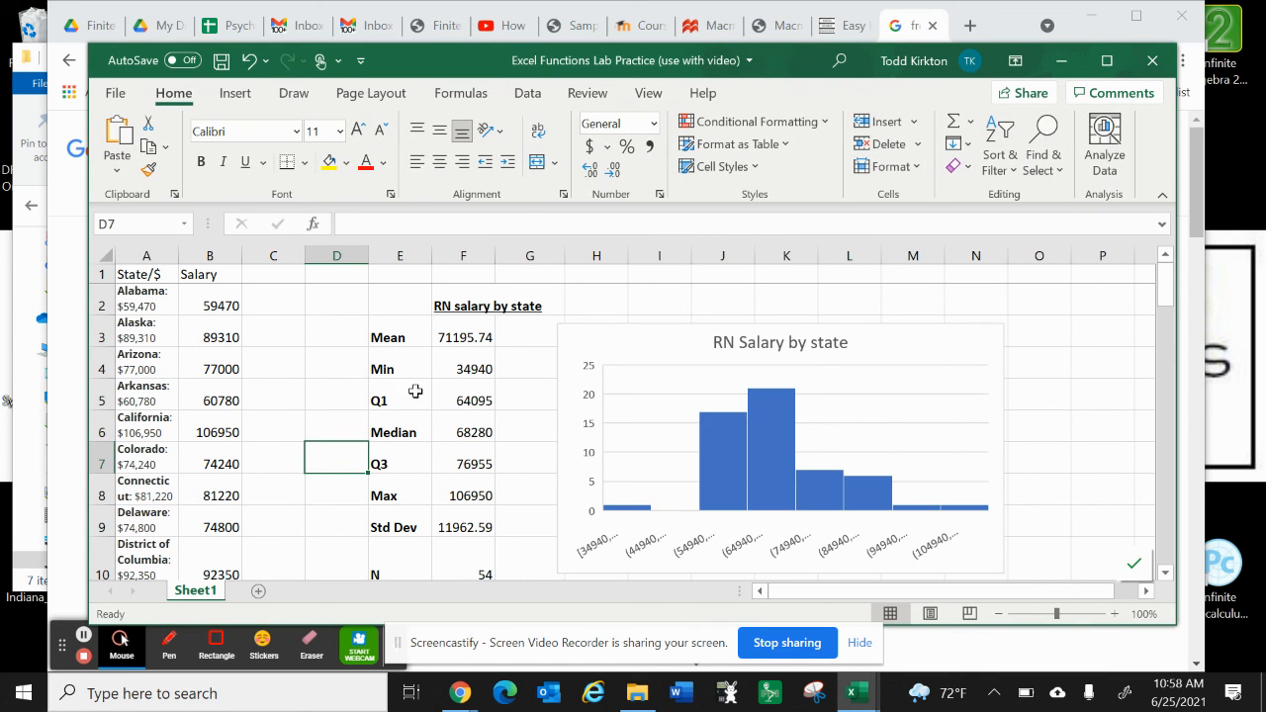
click(856, 692)
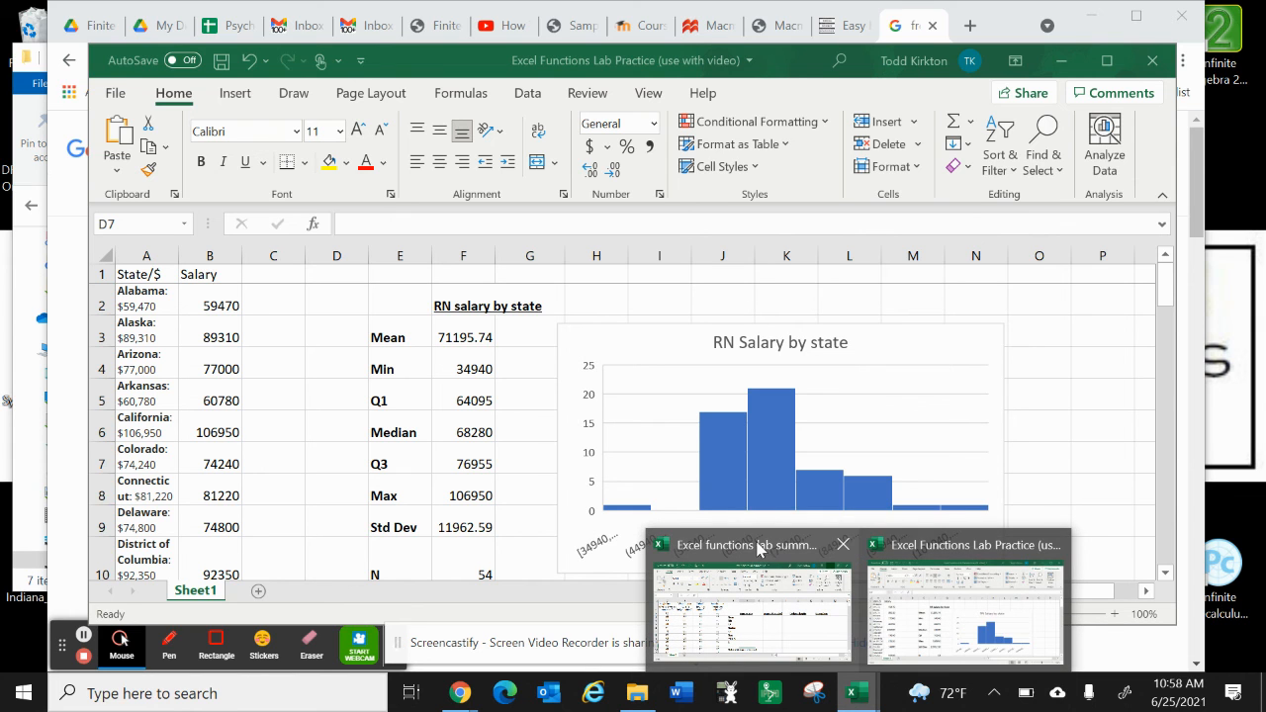
click(760, 547)
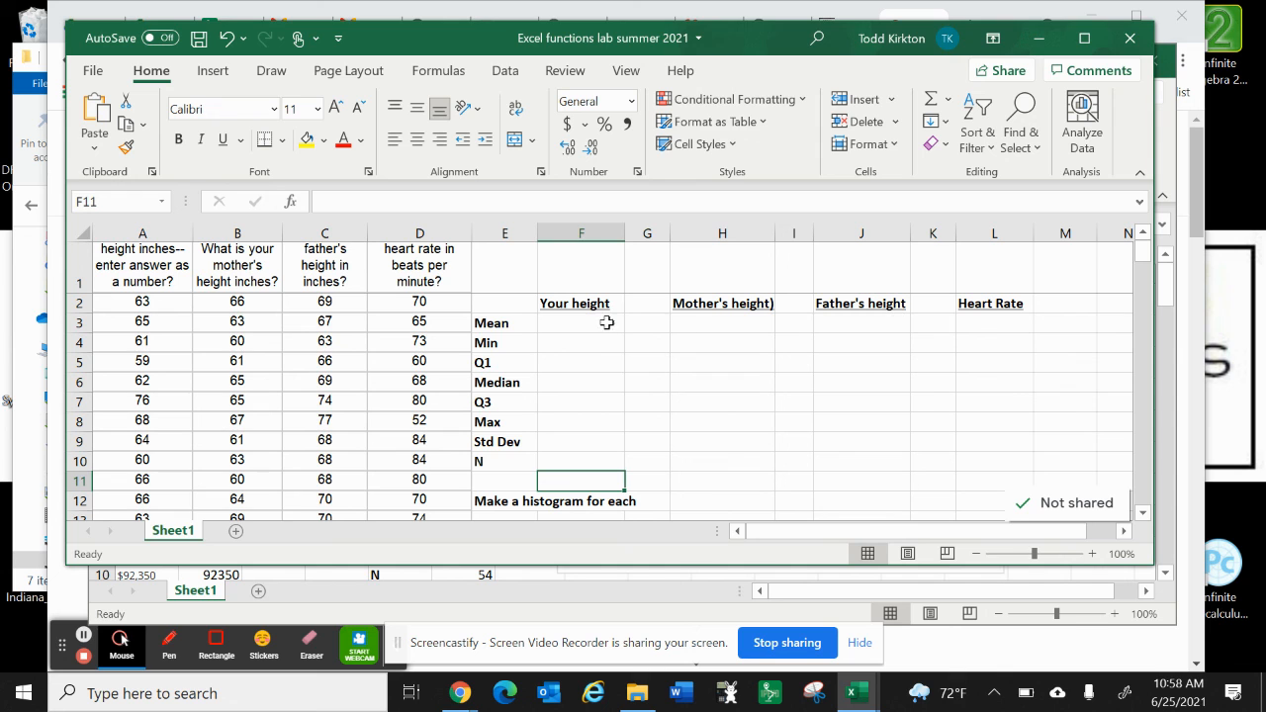
scroll(394, 350, down, 9)
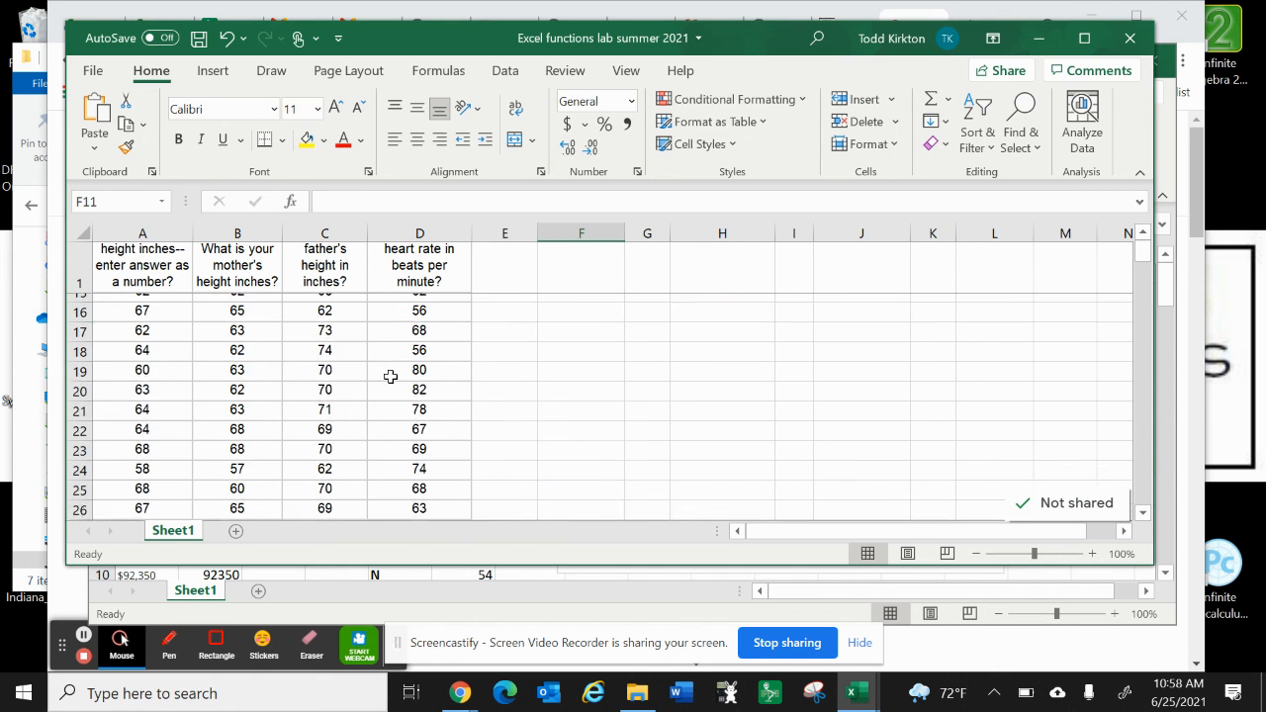
scroll(390, 377, up, 9)
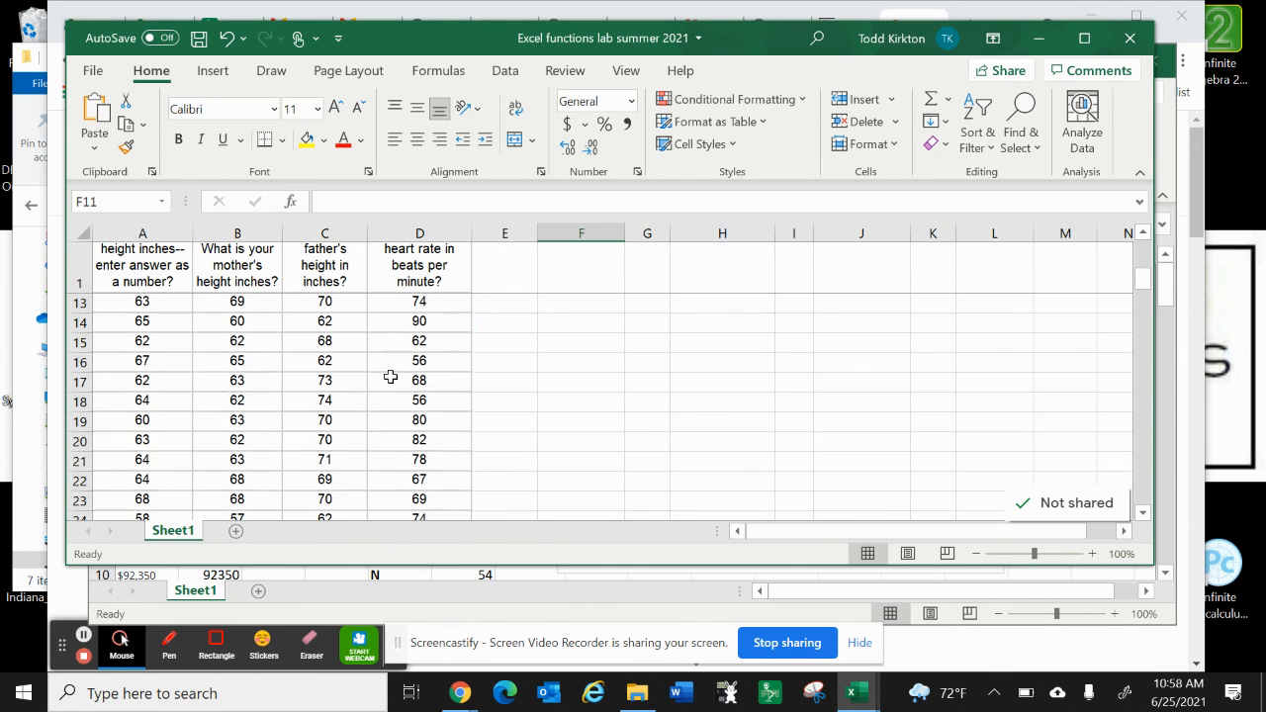